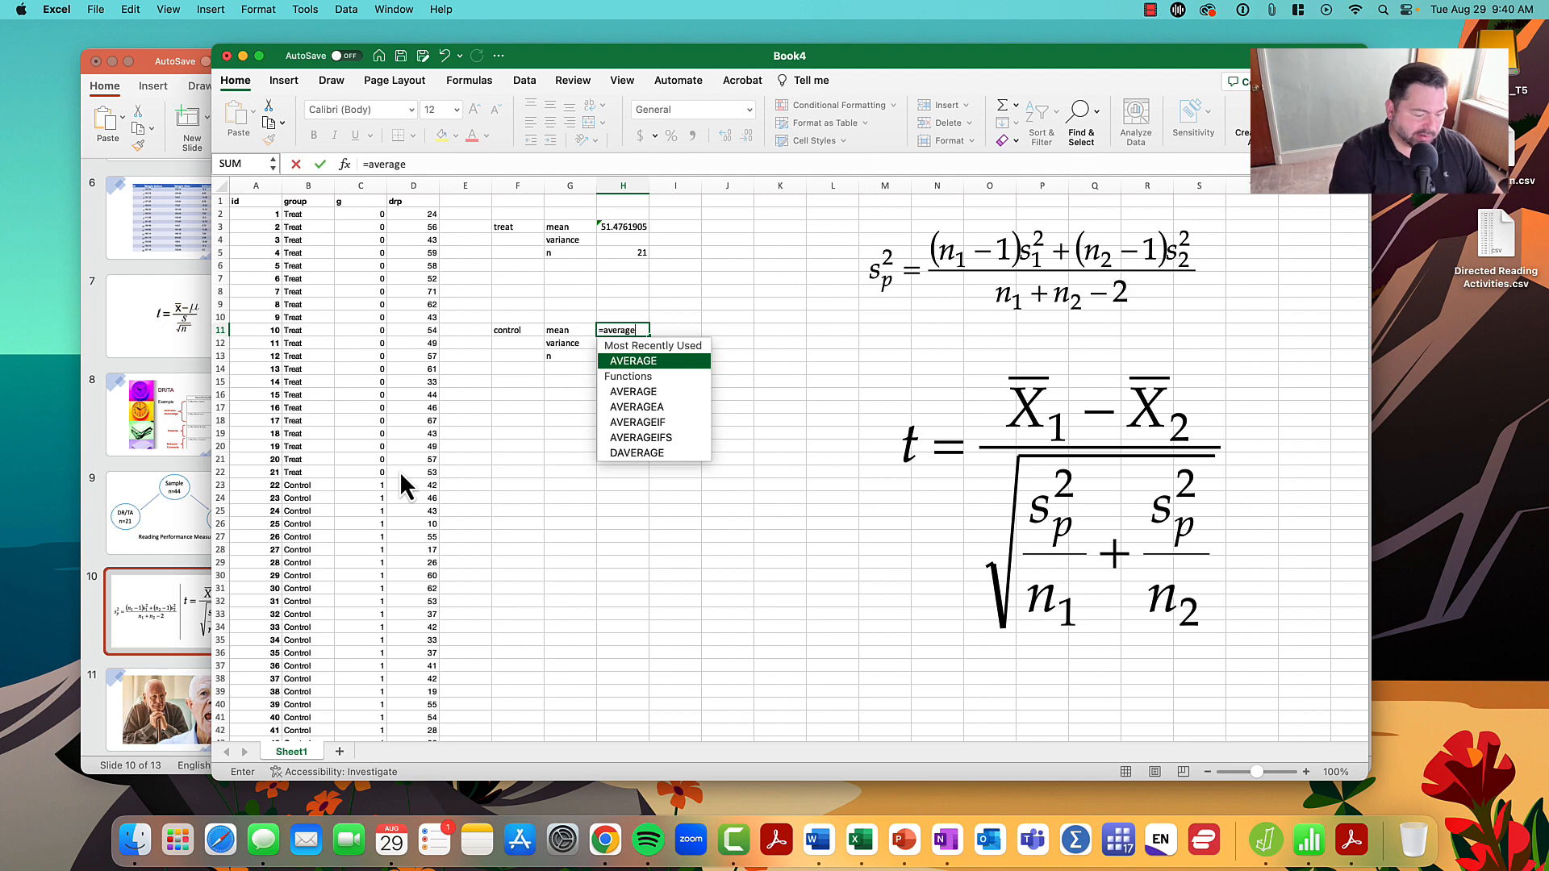
- Calculate the control group's mean in H11 by averaging its drp scores, and enter 23 as its n in H13
text(()
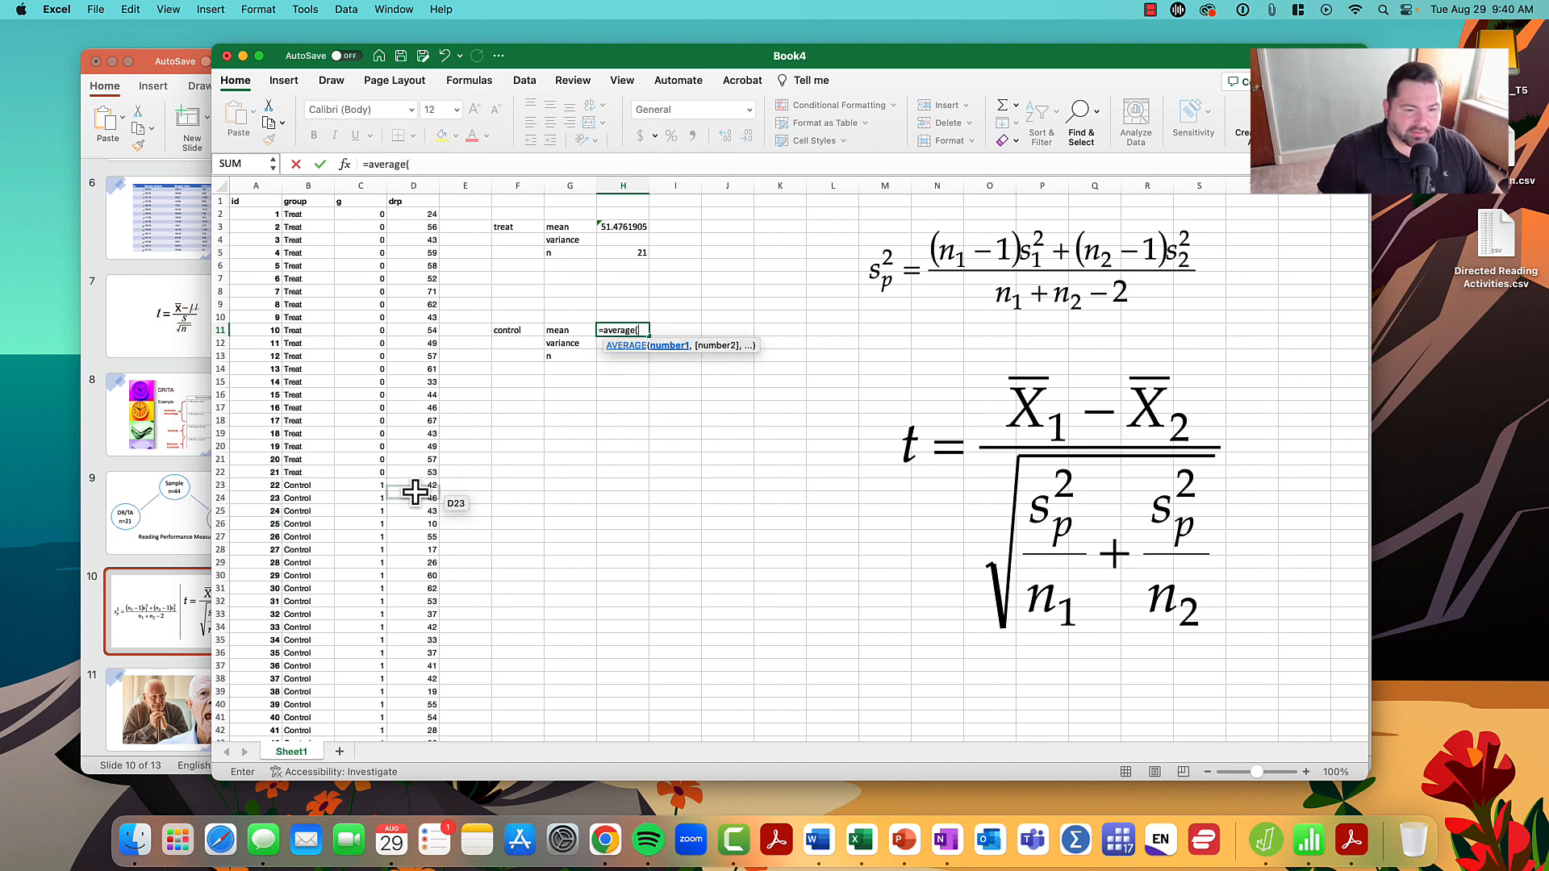
drag(415, 492, 414, 718)
key(Return)
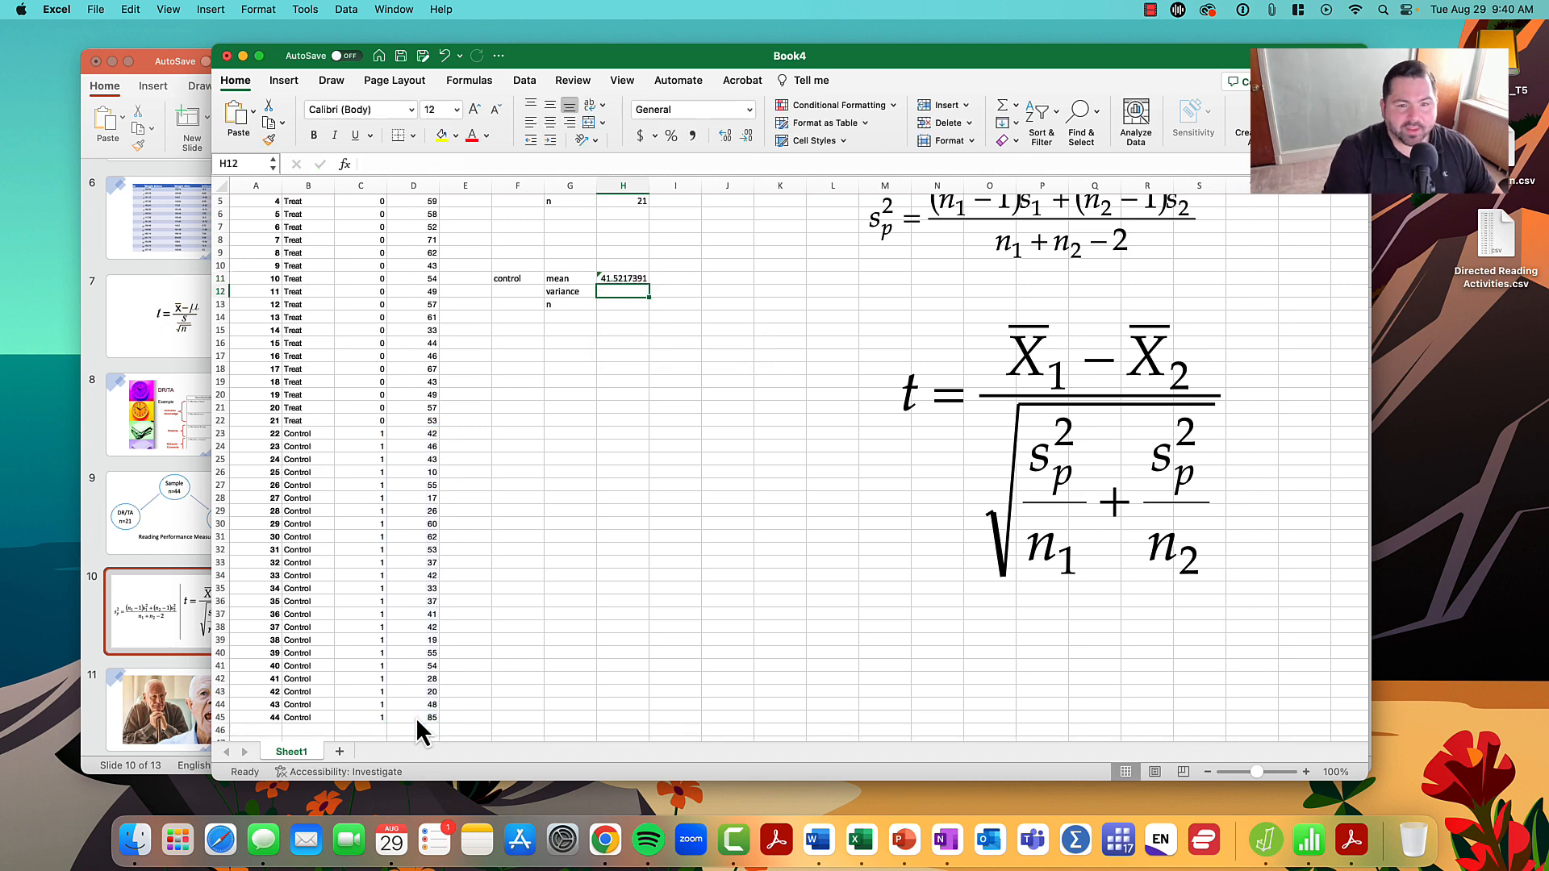
text(23)
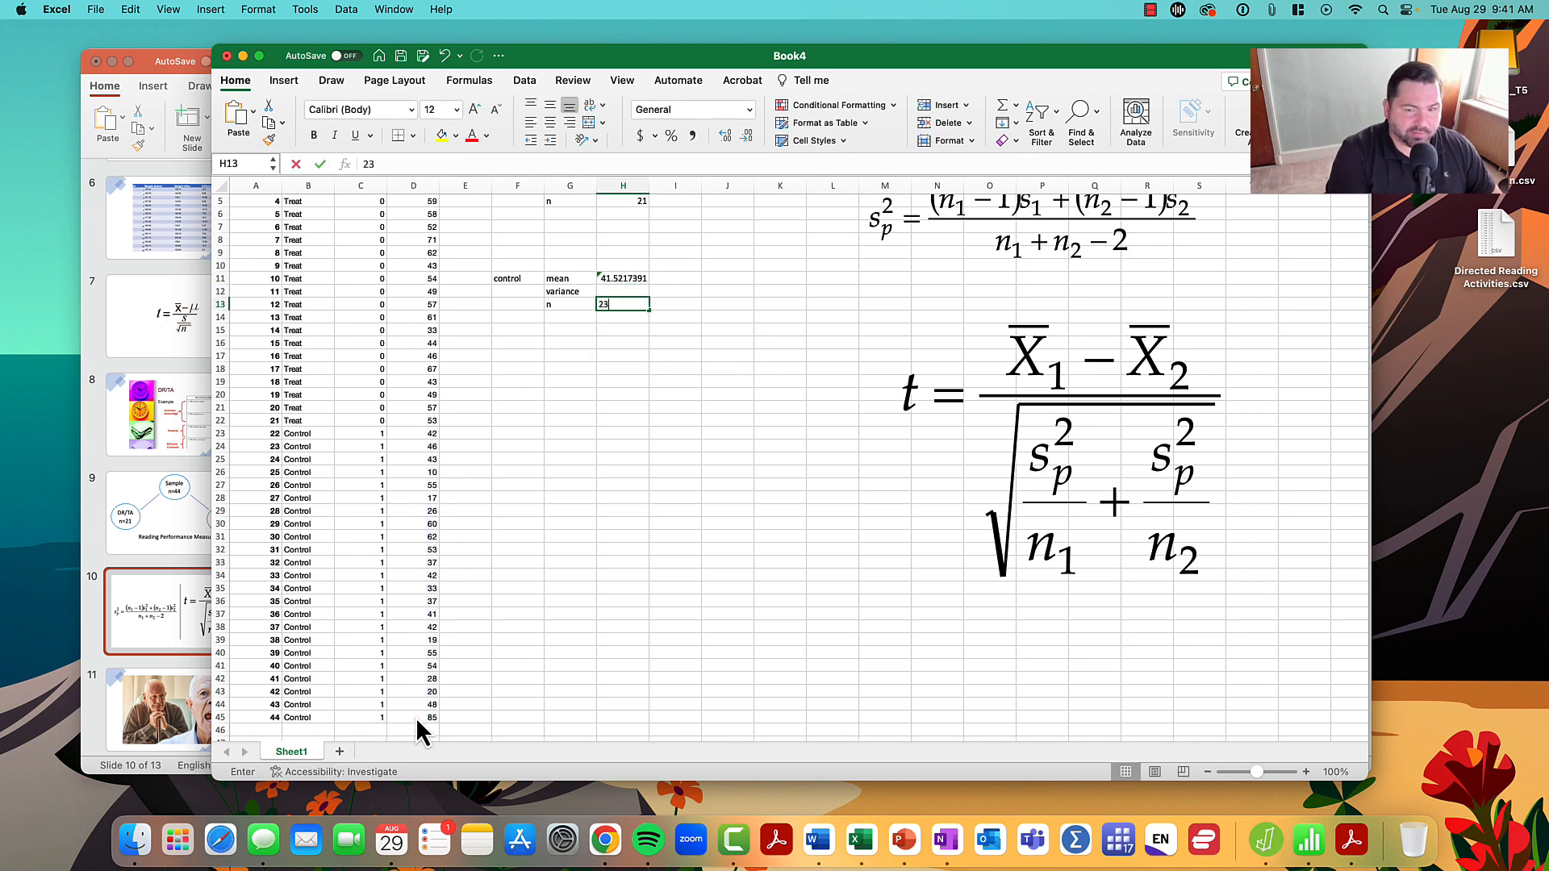
key(Return)
key(Up)
key(Up)
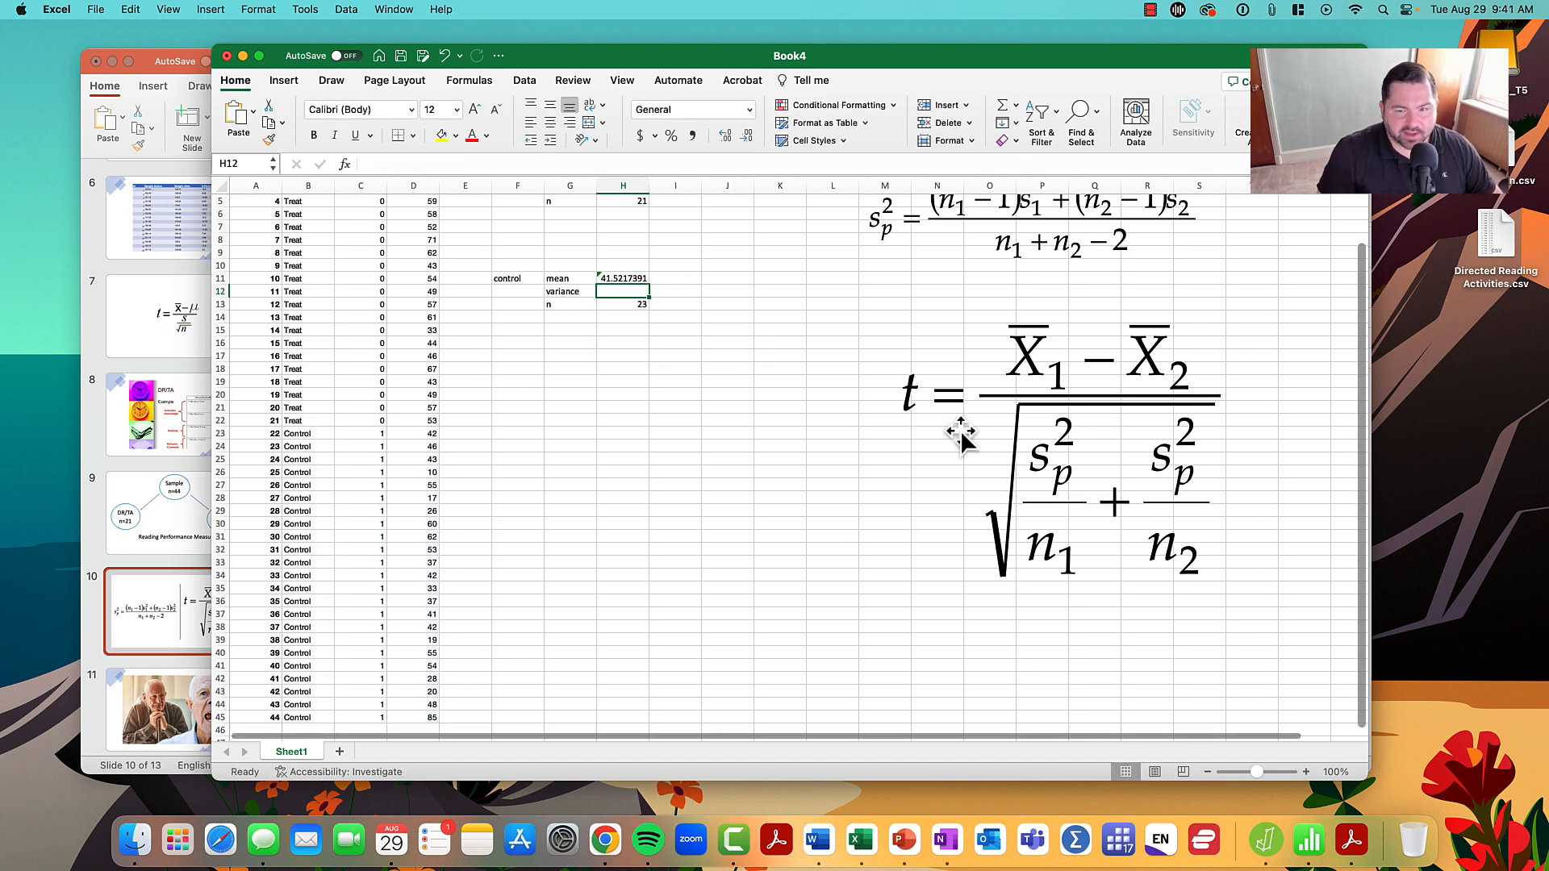
- Copy the treat group's drp scores from D2:D22 into column F starting at F23
scroll(753, 366, up, 3)
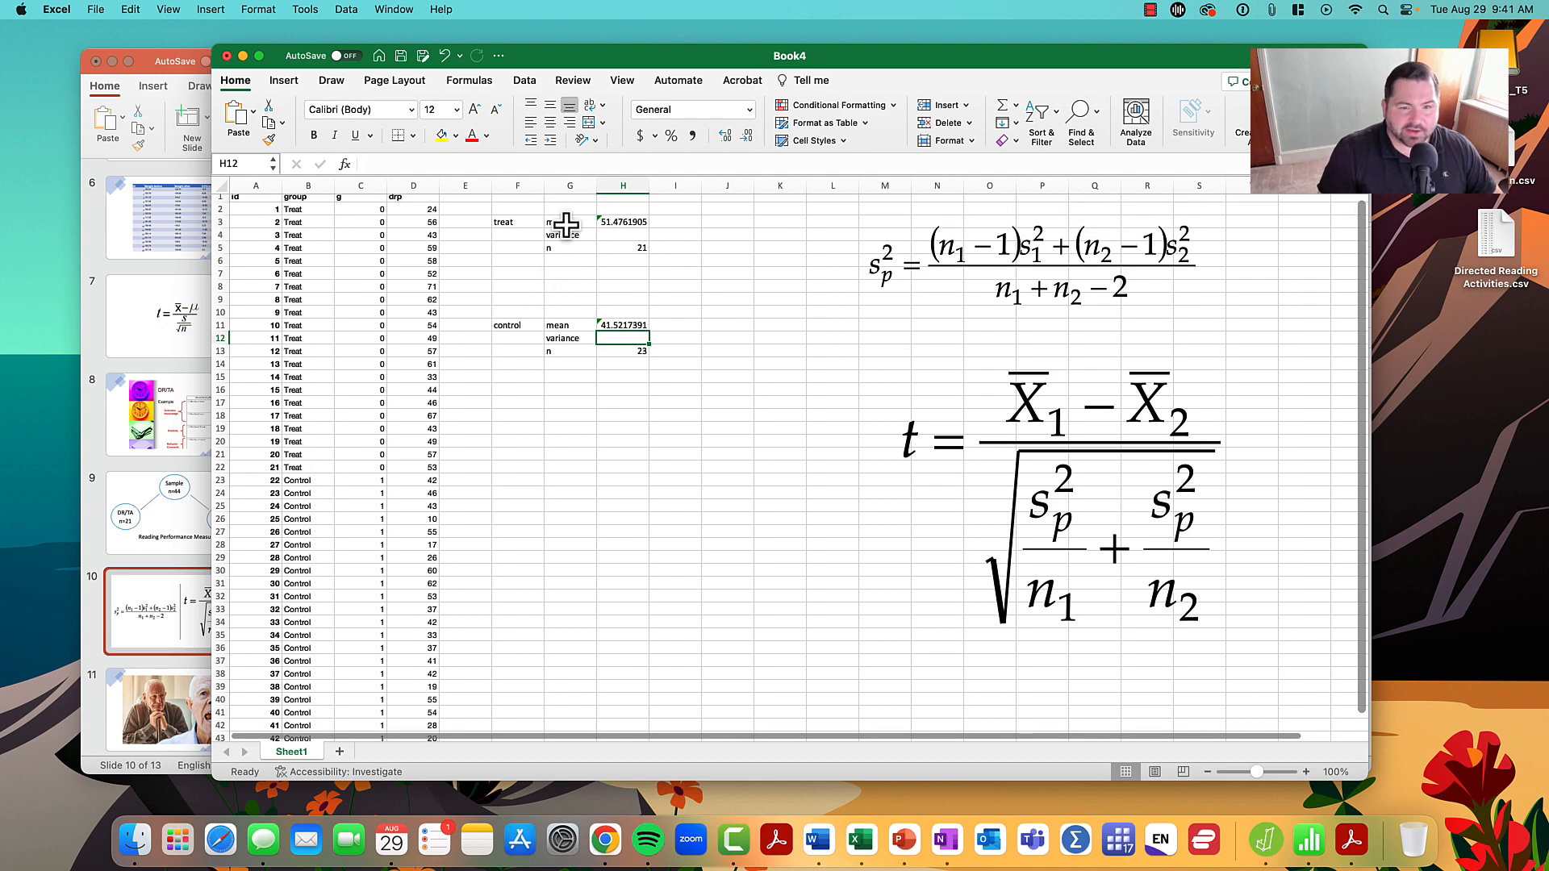
scroll(600, 344, up, 1)
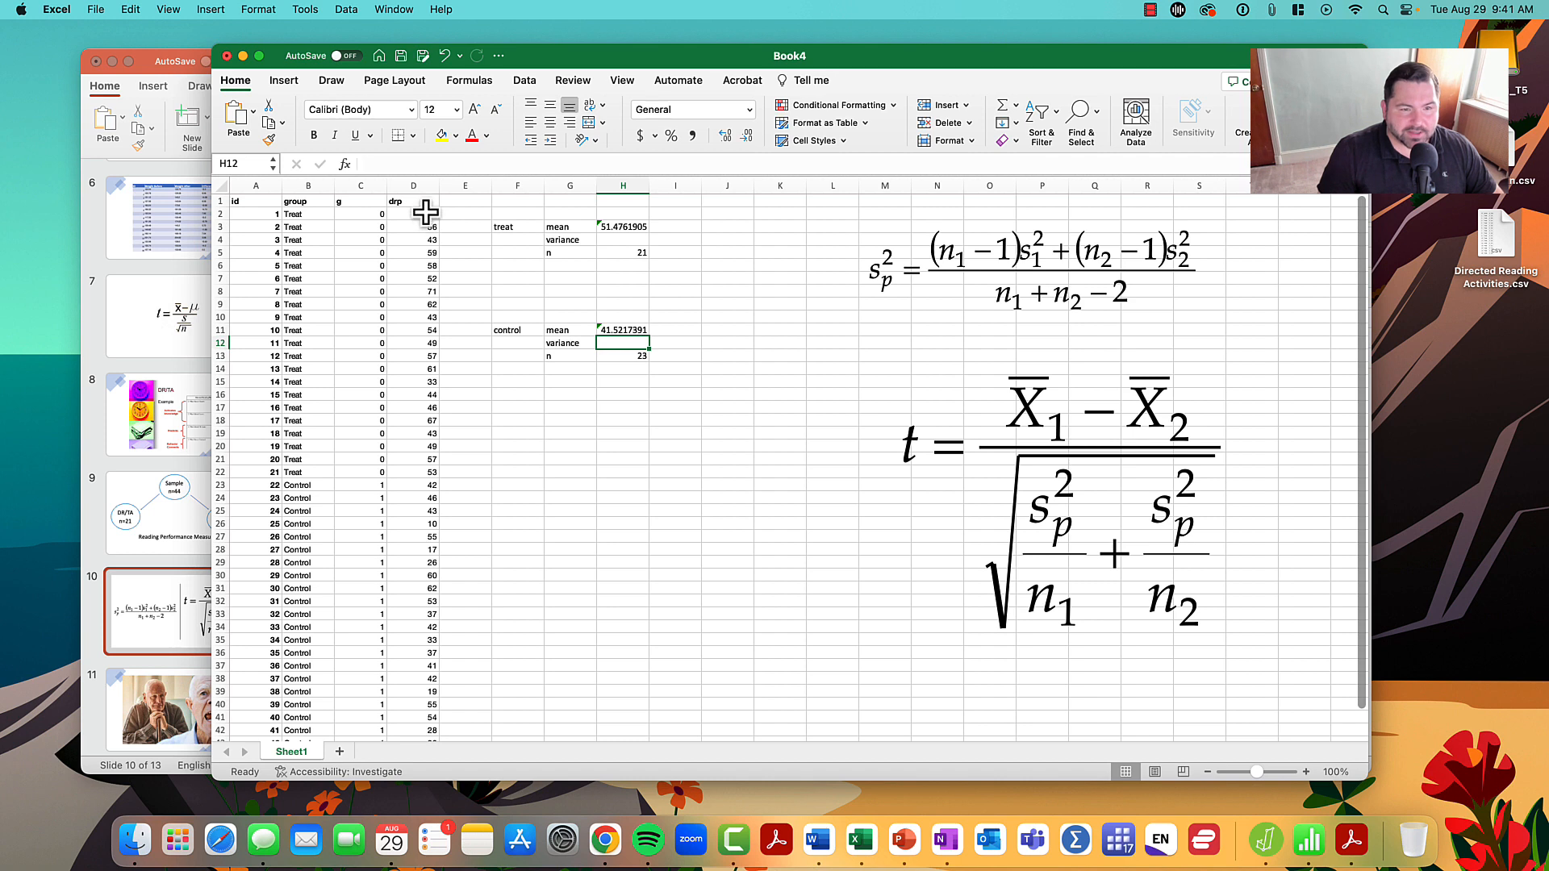
drag(425, 213, 409, 472)
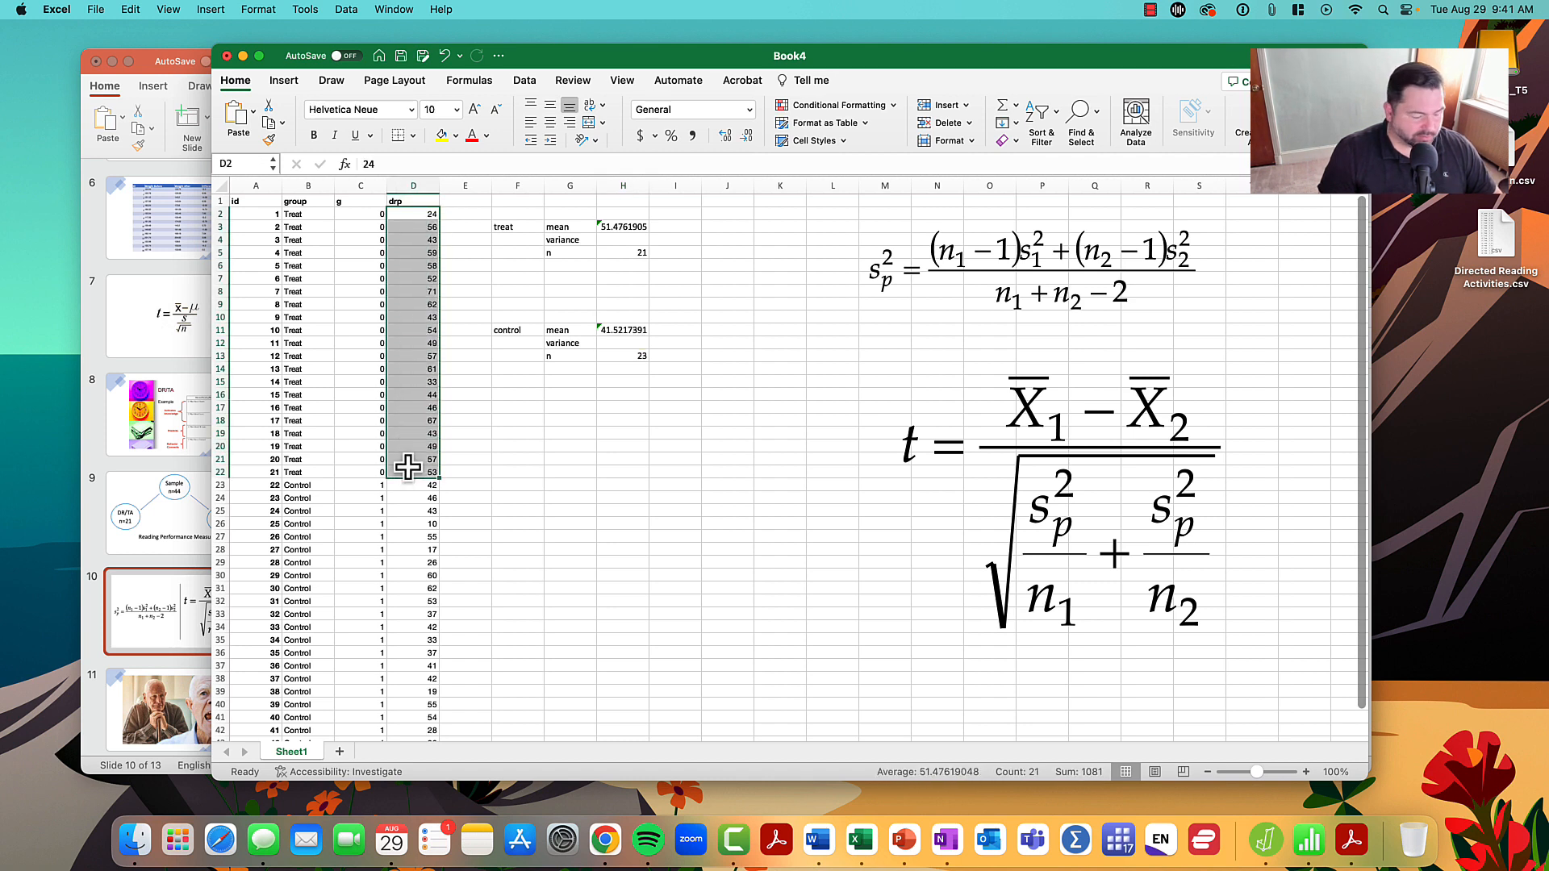
key(super+c)
click(517, 484)
key(super+v)
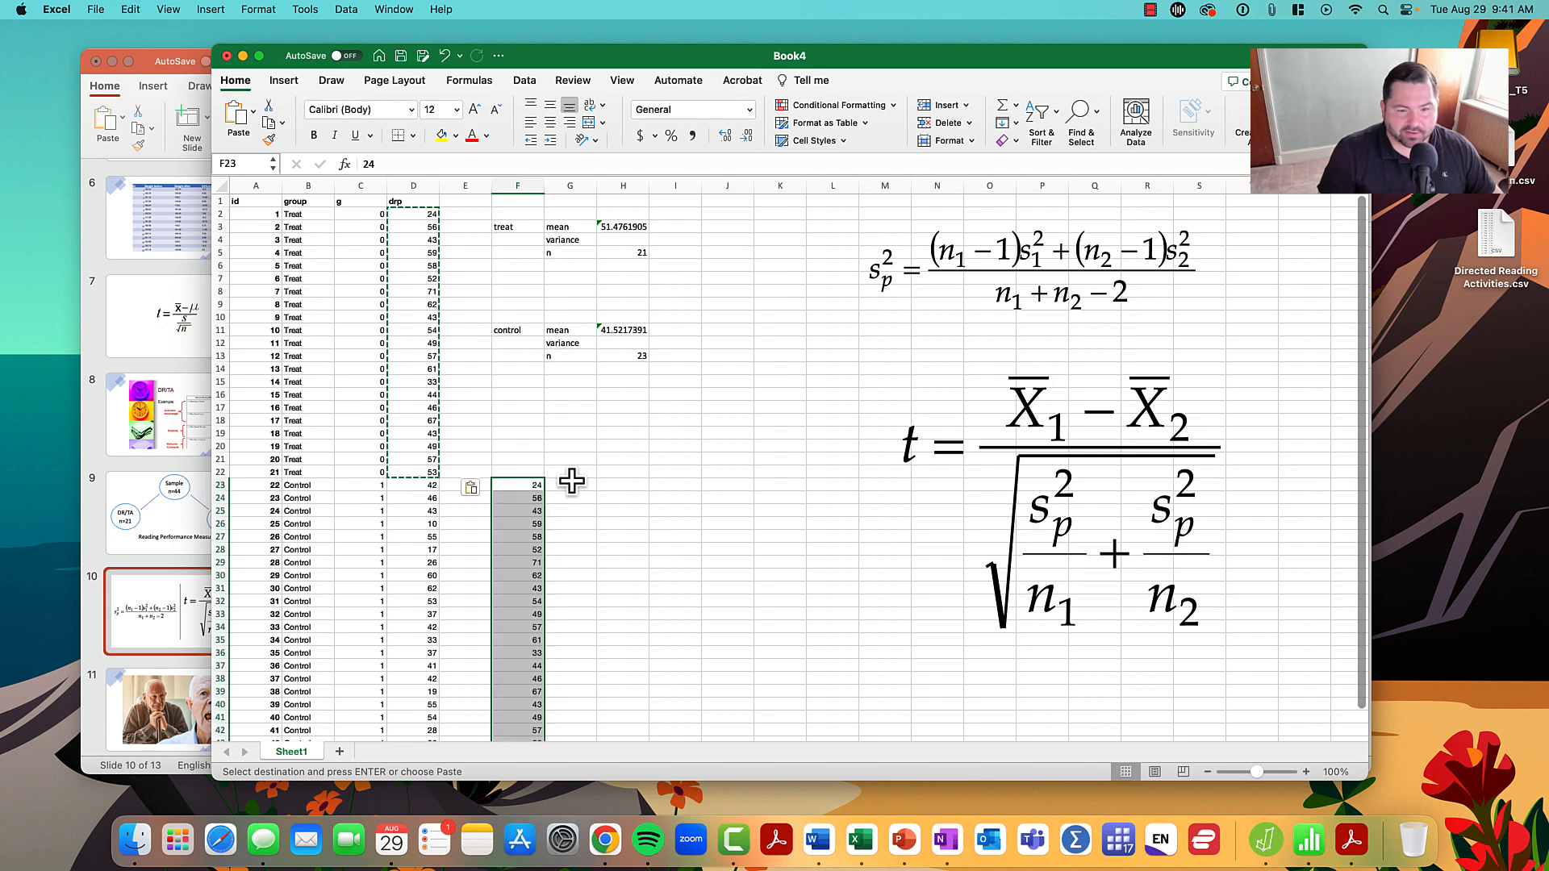
scroll(583, 418, down, 3)
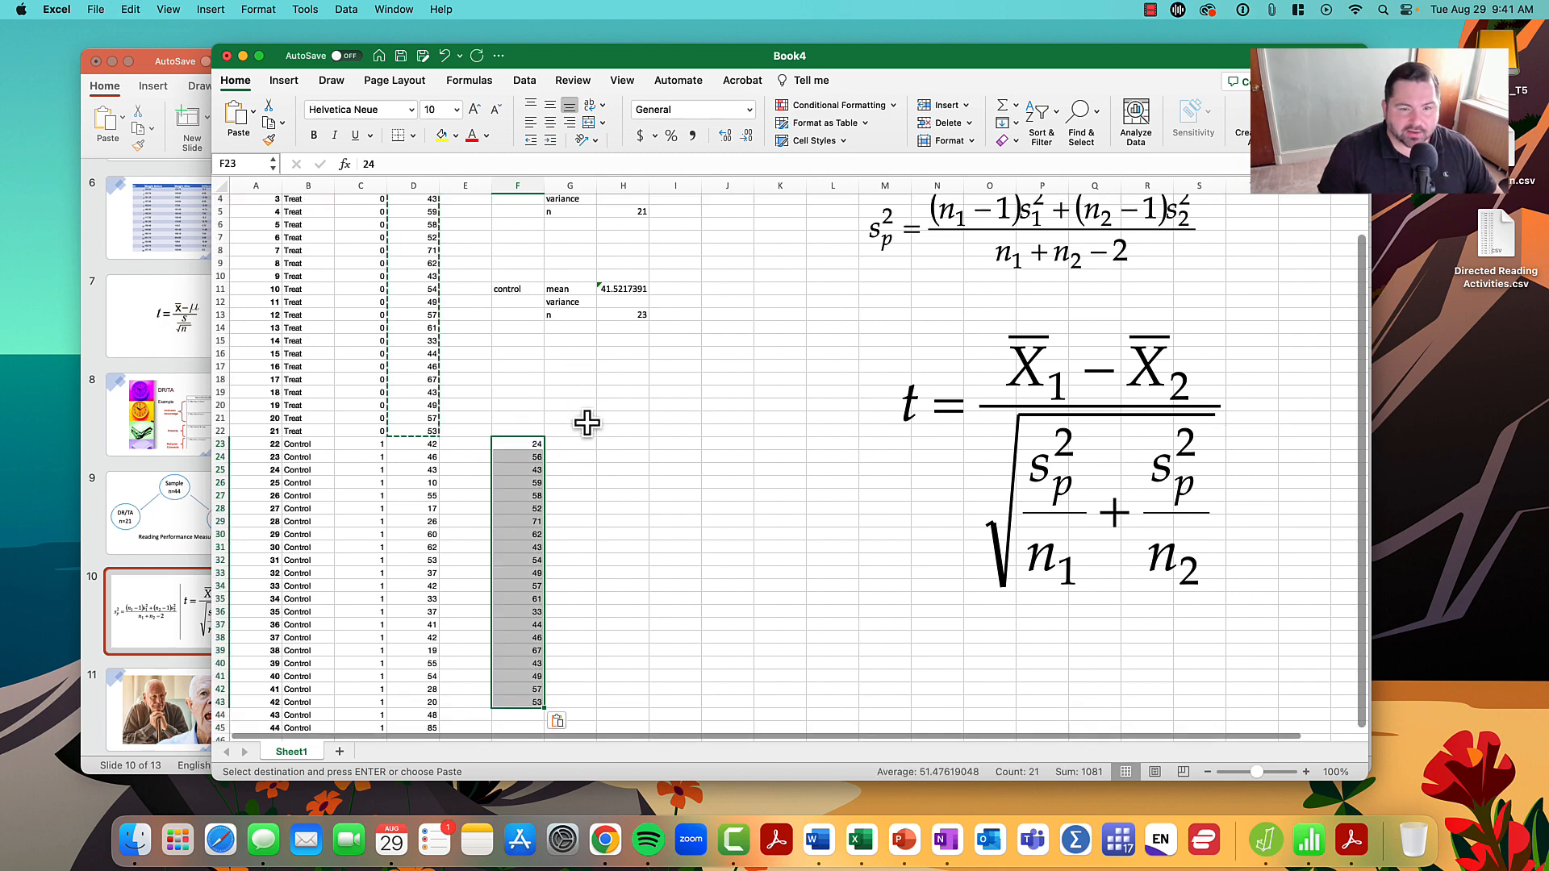
scroll(586, 423, up, 2)
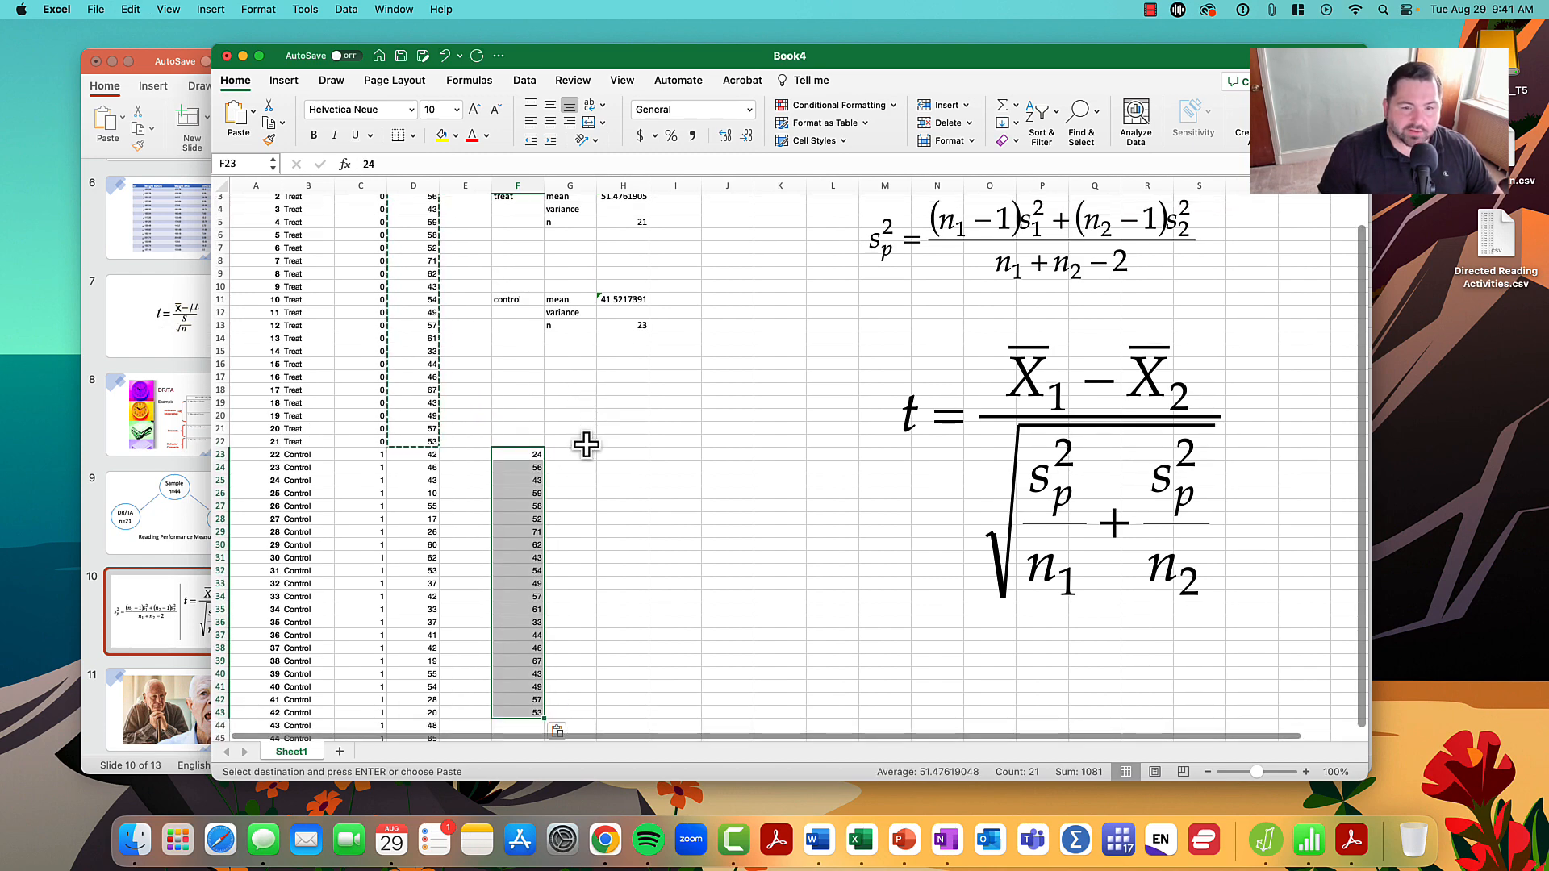
- Enter the column headings dev, sq dev and var in G22, H22 and I22 beside the copied scores
click(574, 442)
text(dev)
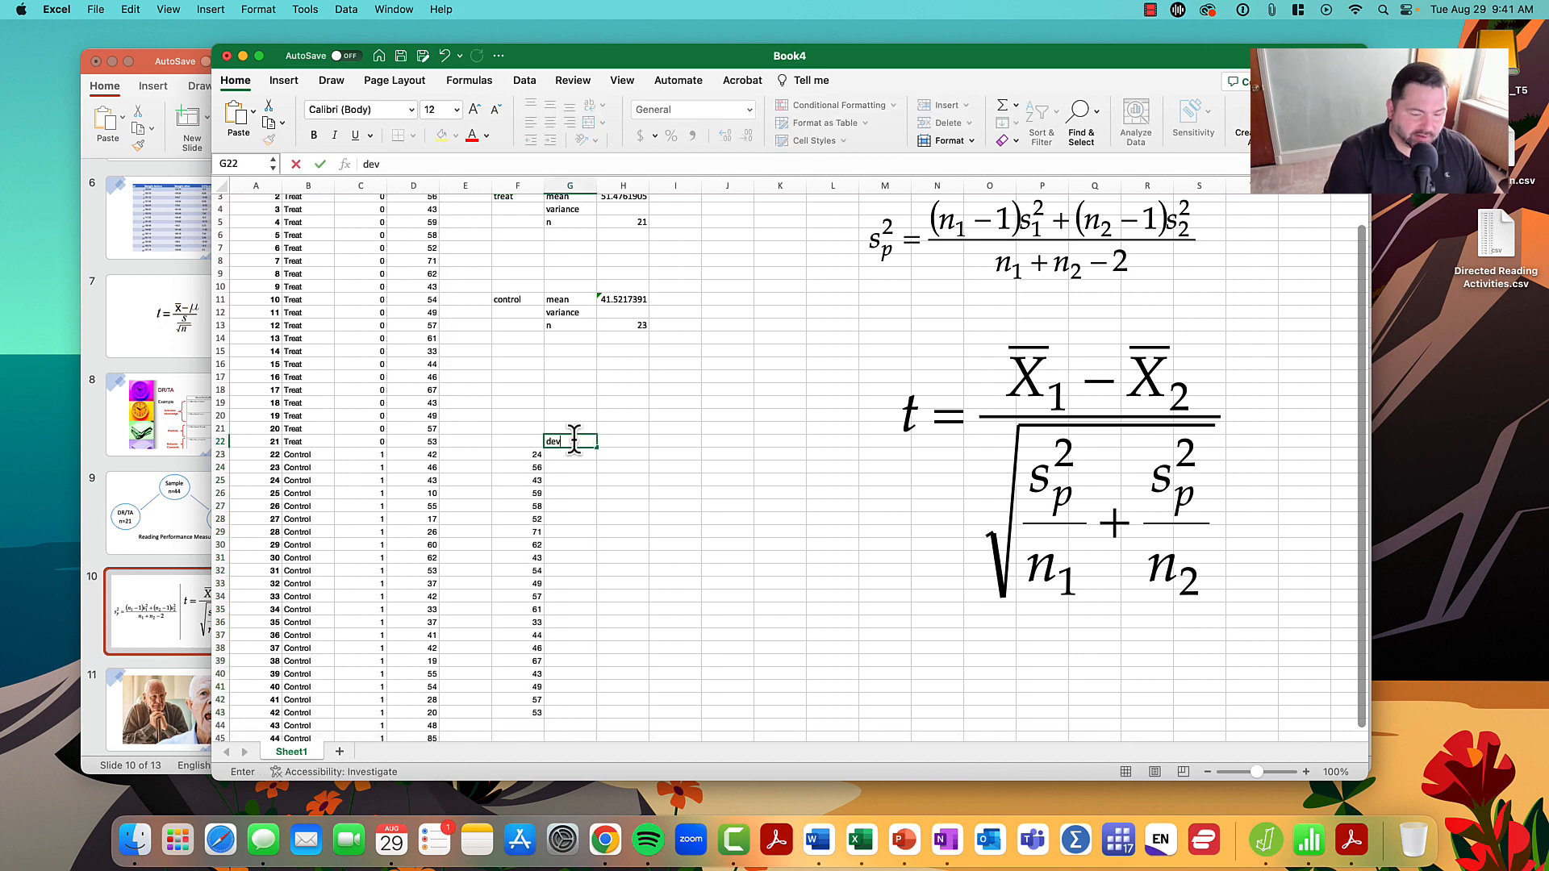
key(Tab)
text(sq)
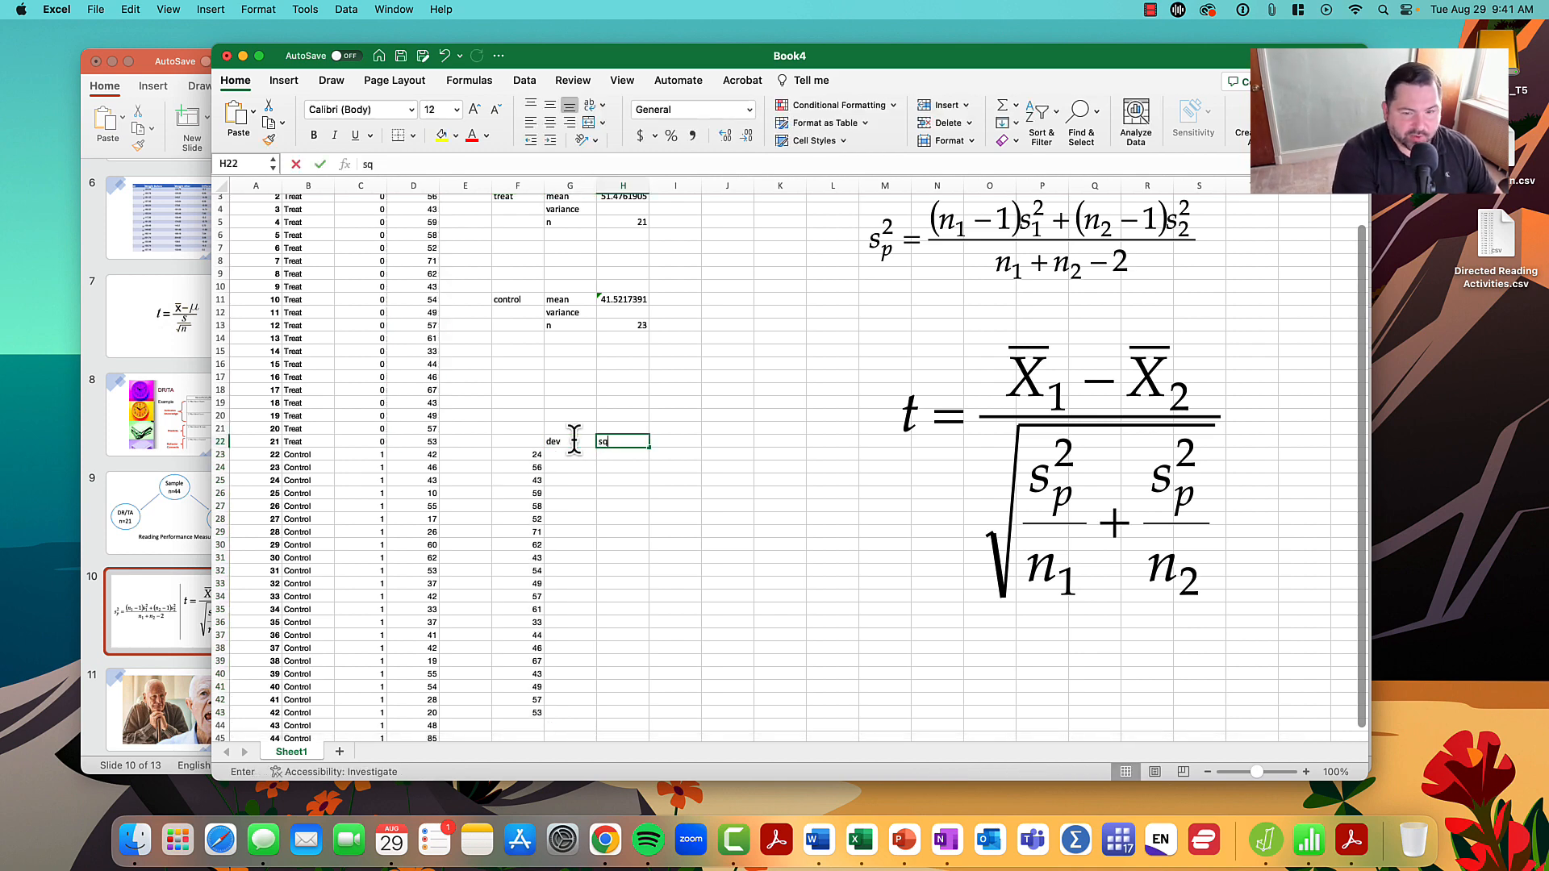
text( dev)
key(Tab)
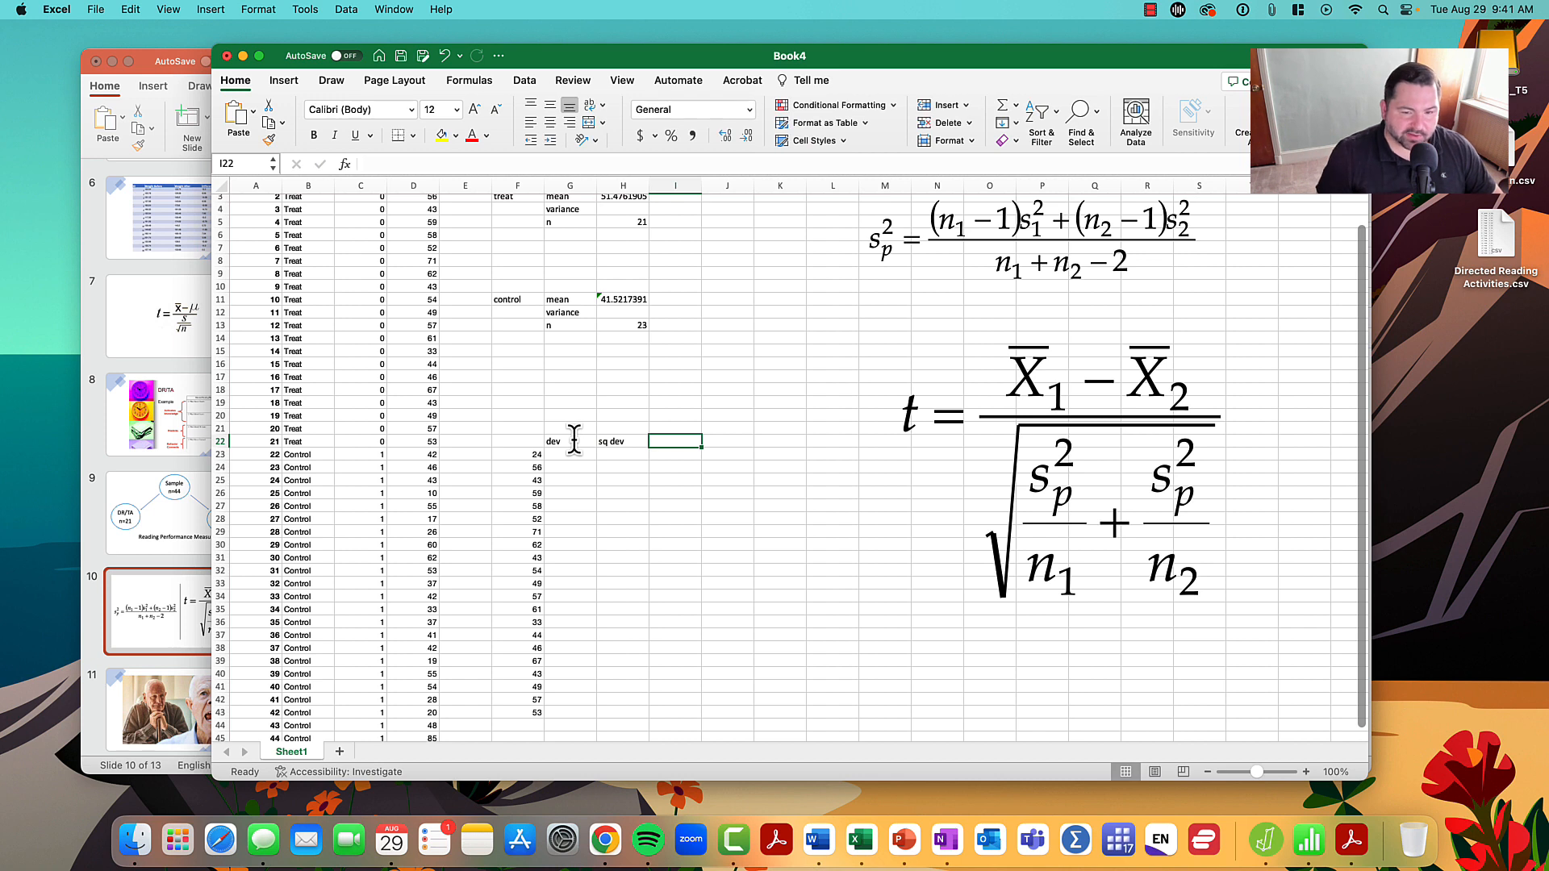
text(va)
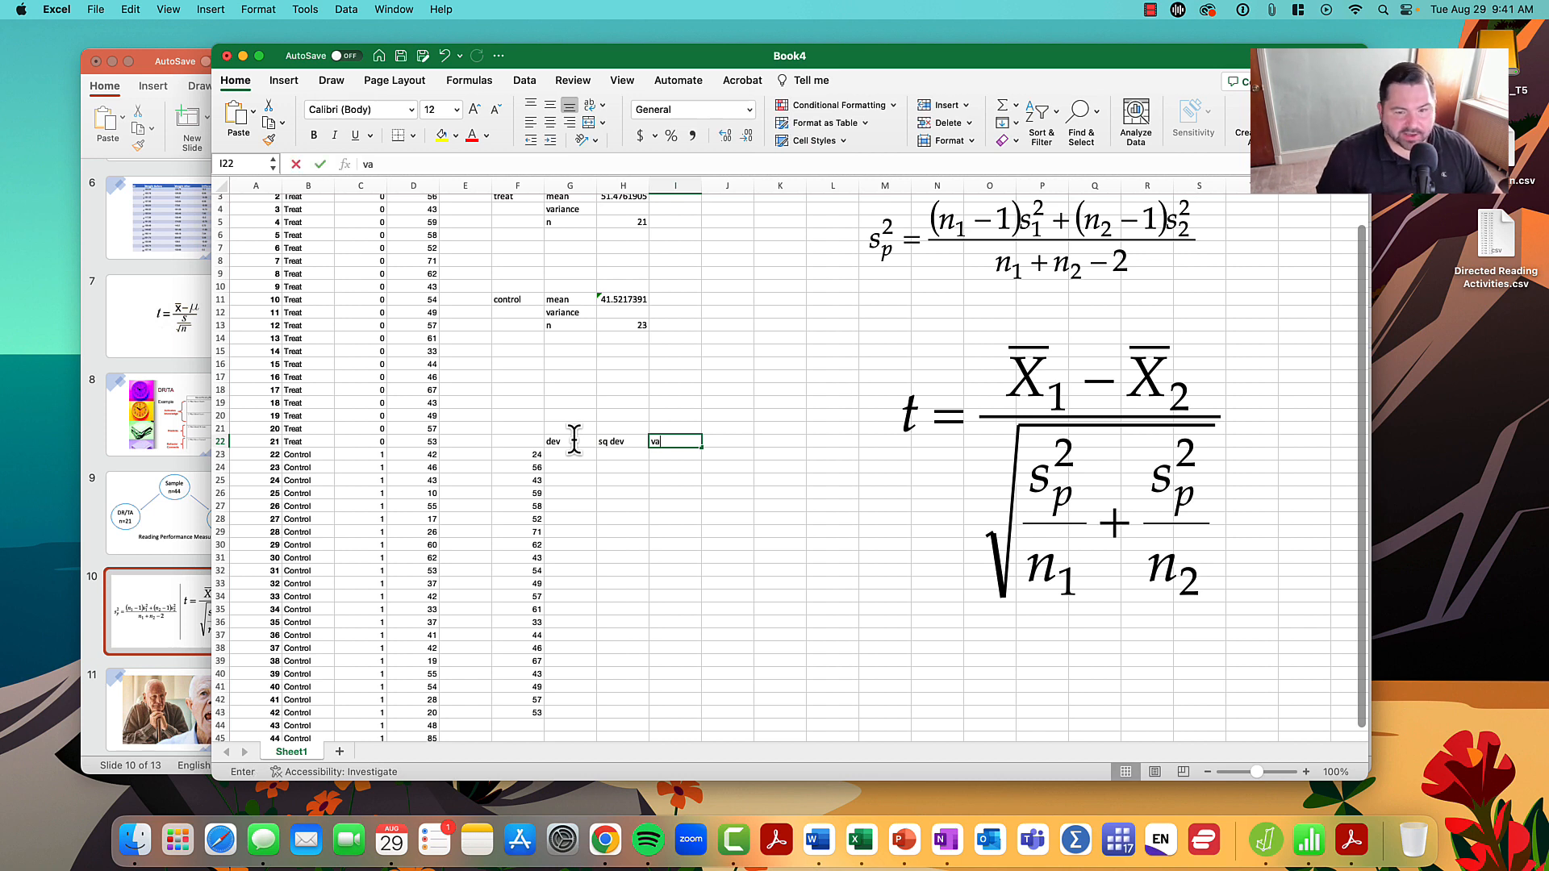
text(r)
- Calculate the deviation from the treat mean in G23 with =F23-$H$3 and fill the formula down to G43
click(570, 453)
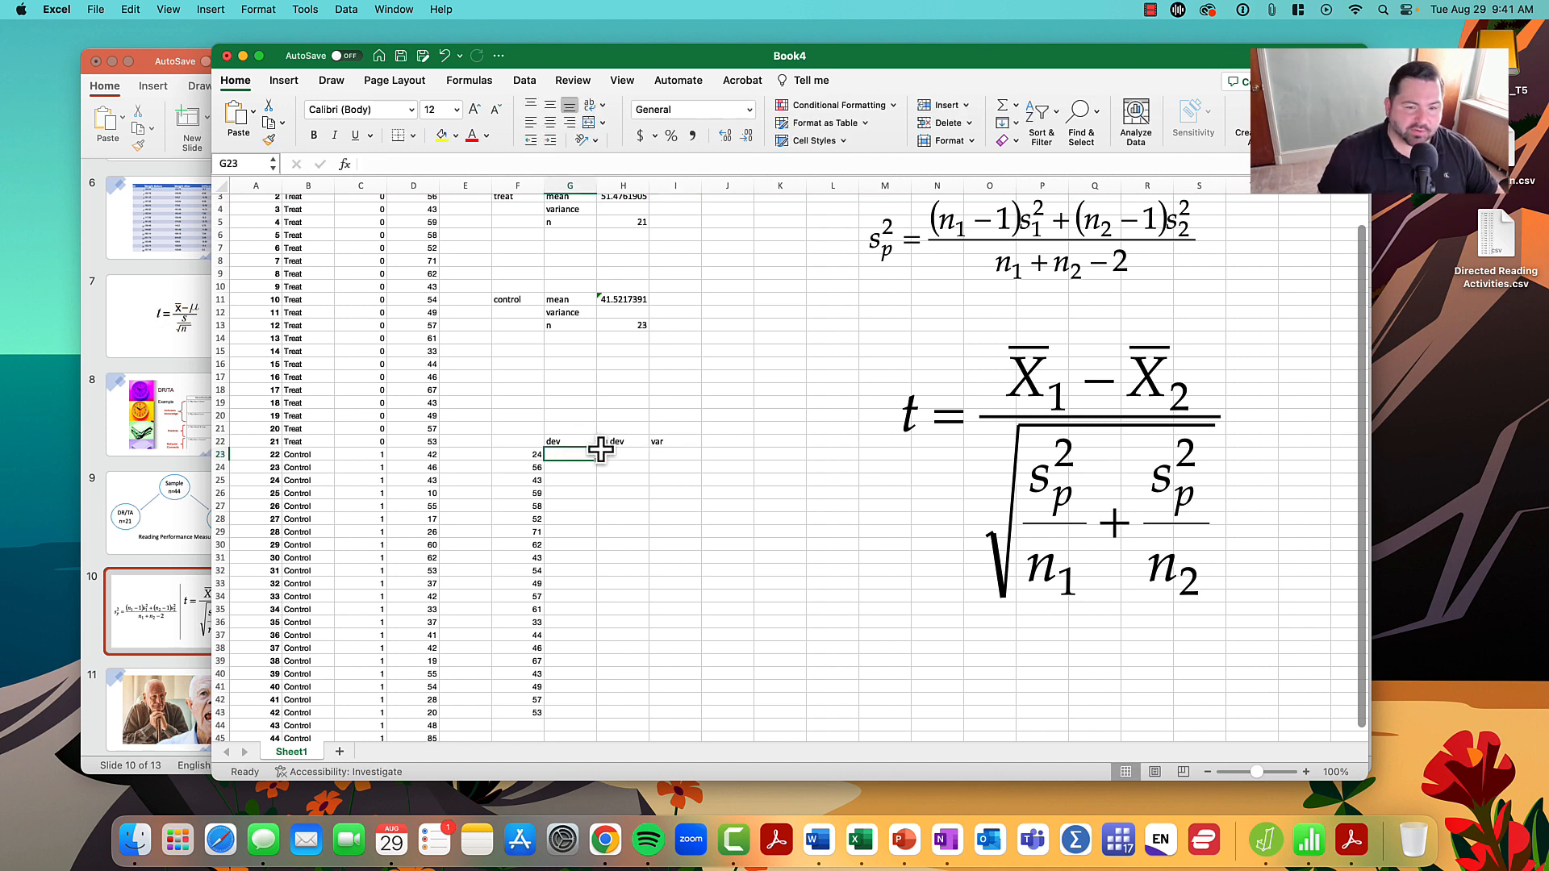
scroll(600, 450, up, 2)
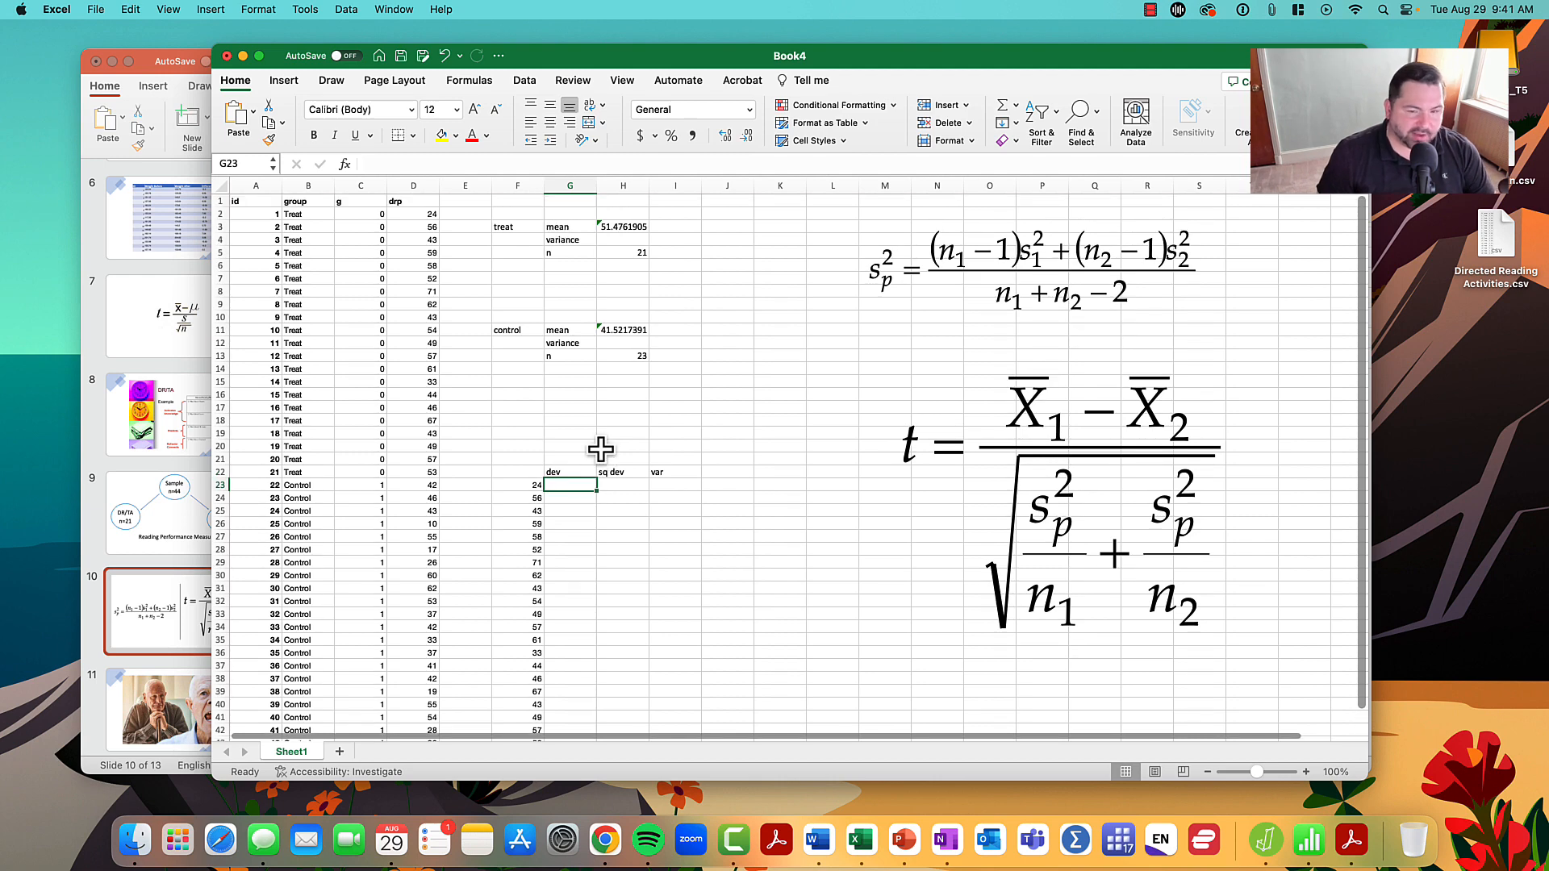
text(=)
click(540, 486)
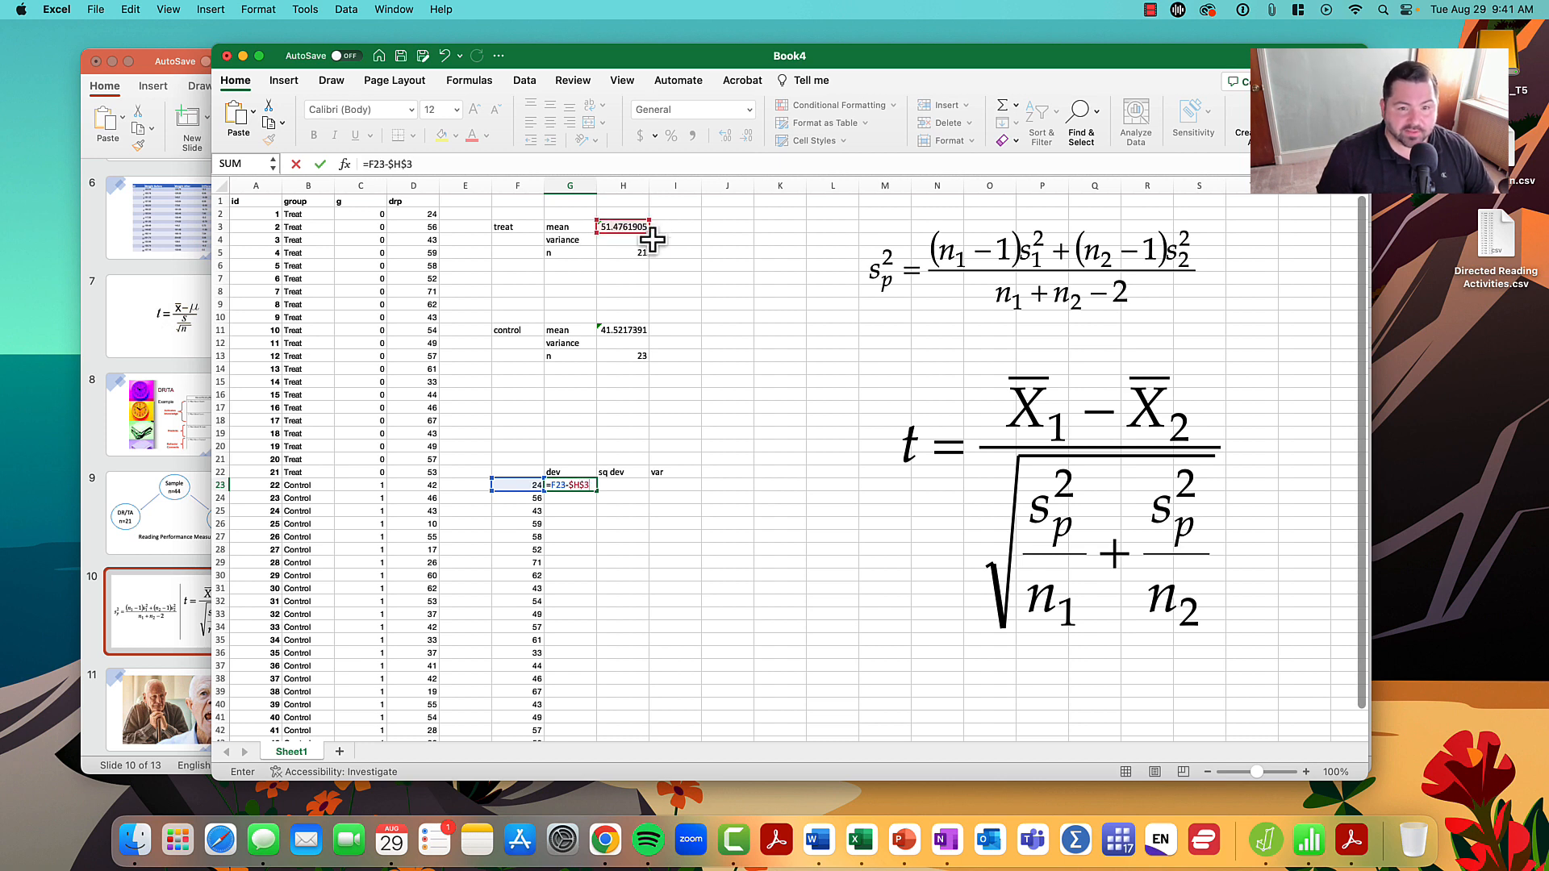
key(Return)
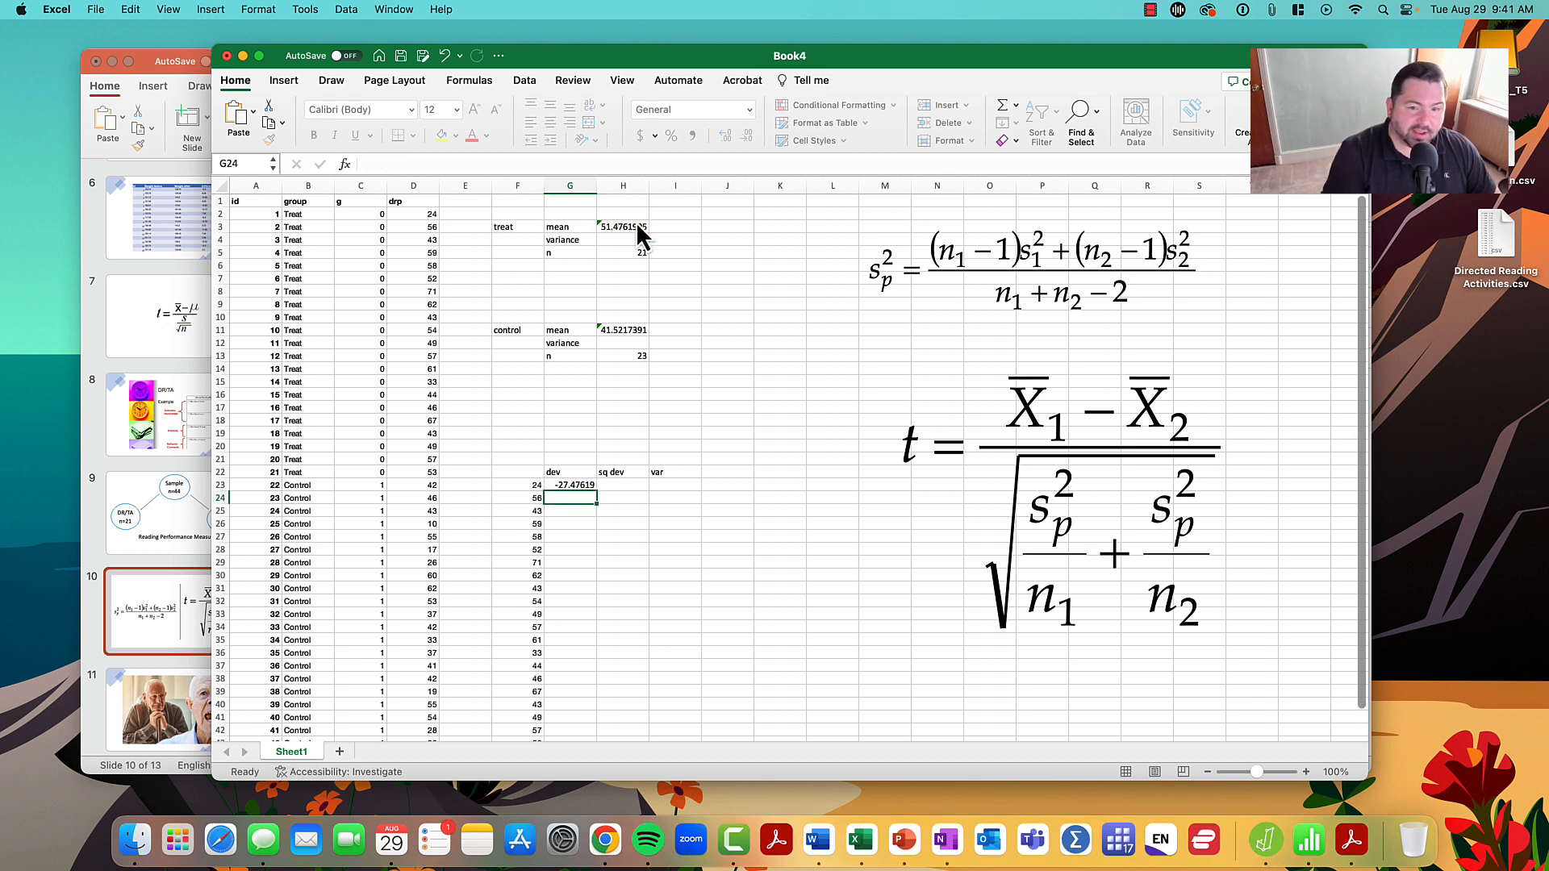
scroll(829, 435, down, 3)
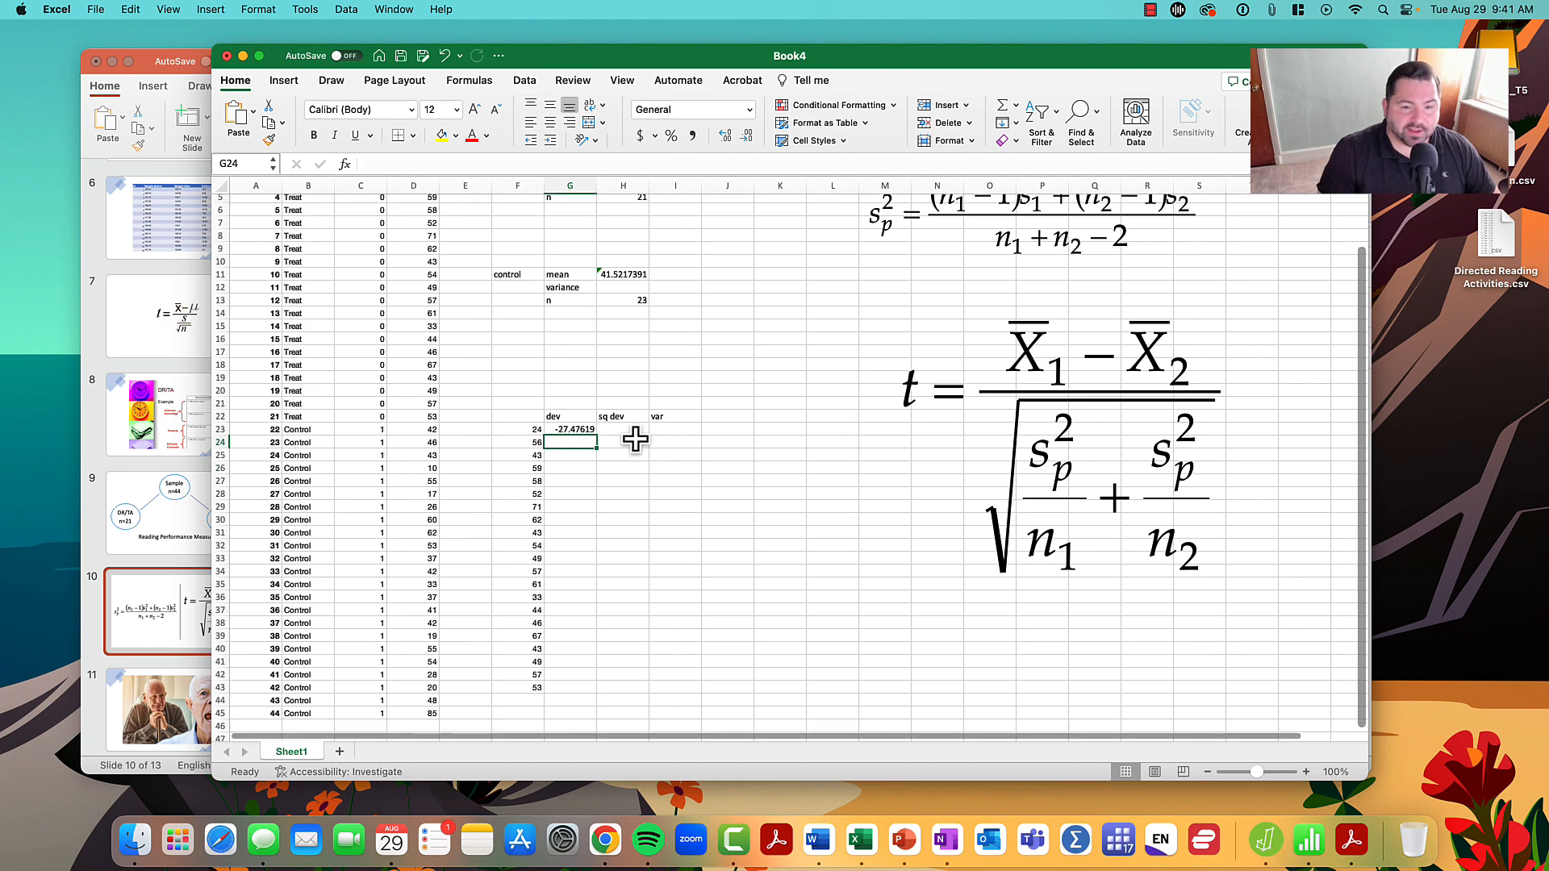
click(589, 431)
drag(599, 435, 602, 695)
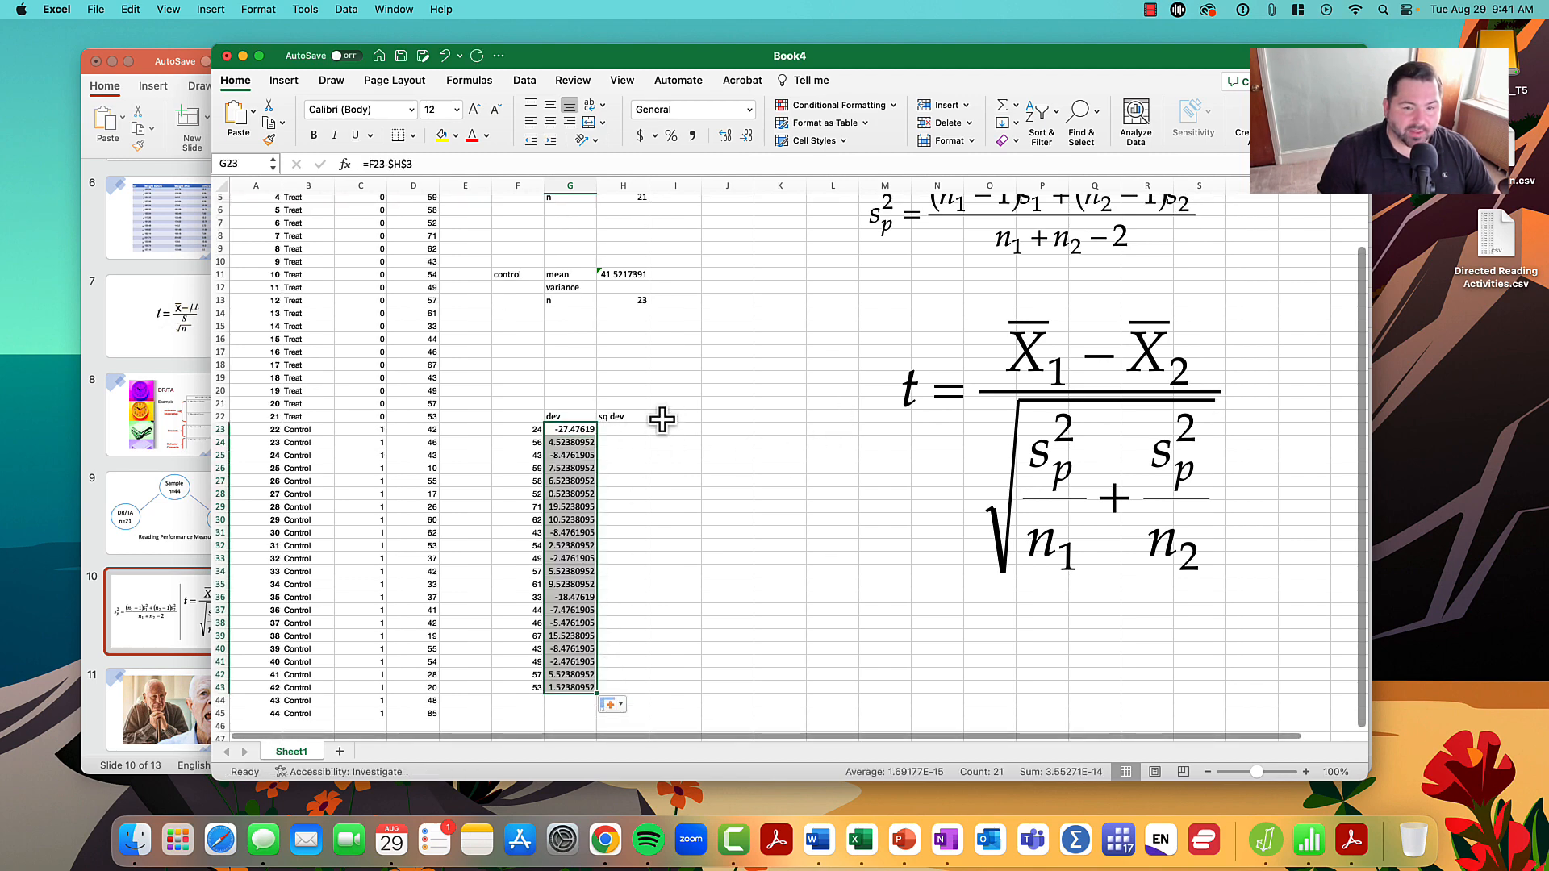
- Square the deviation in H23 with =G23*G23 and fill the formula down to H43
click(633, 429)
text(=)
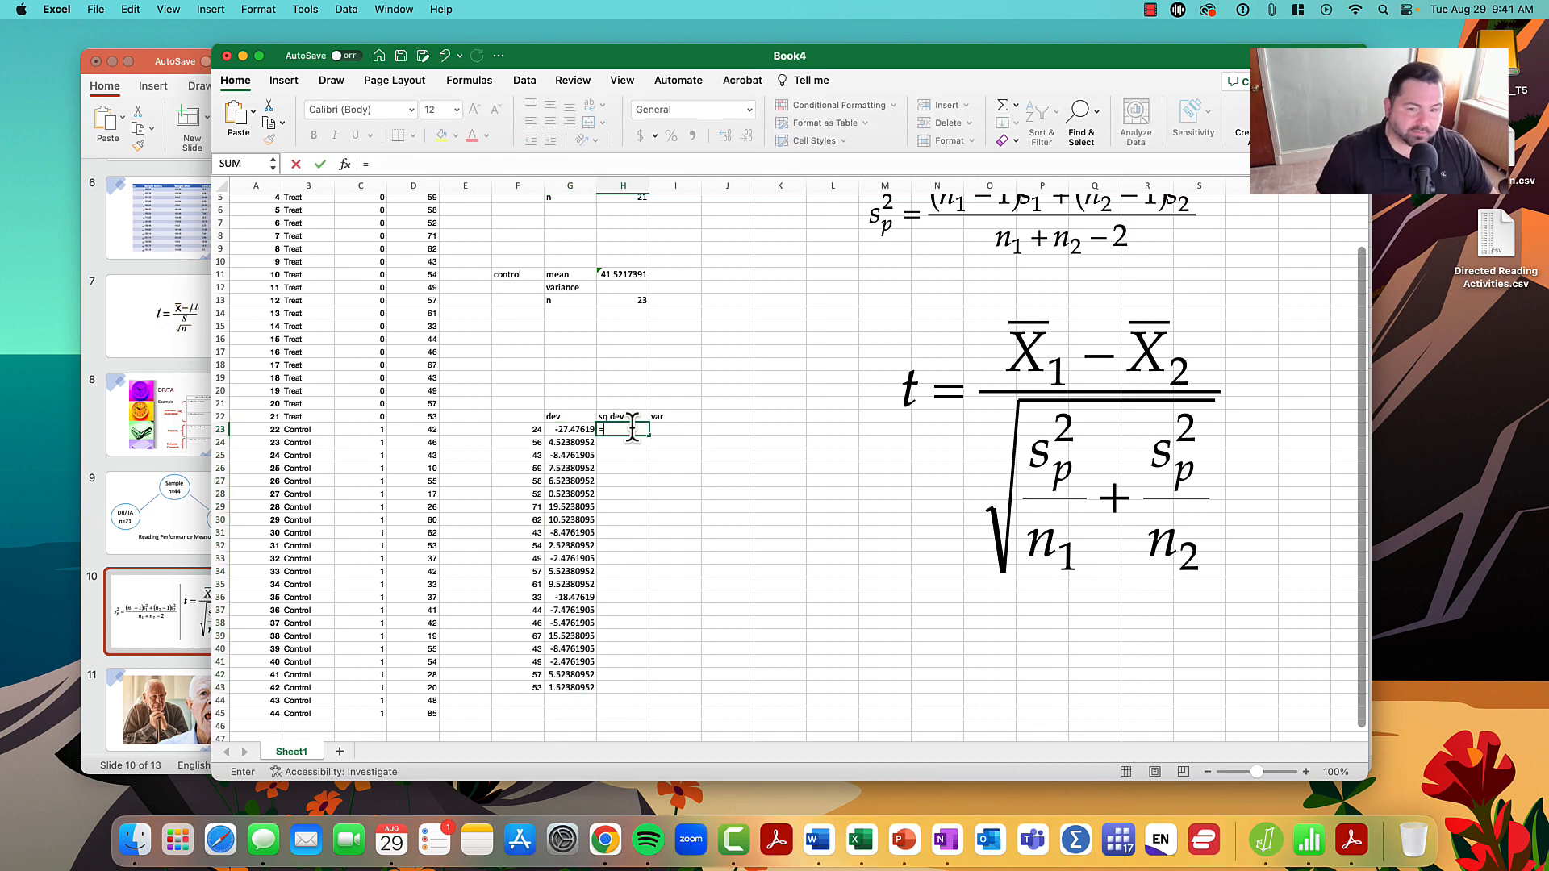
click(559, 436)
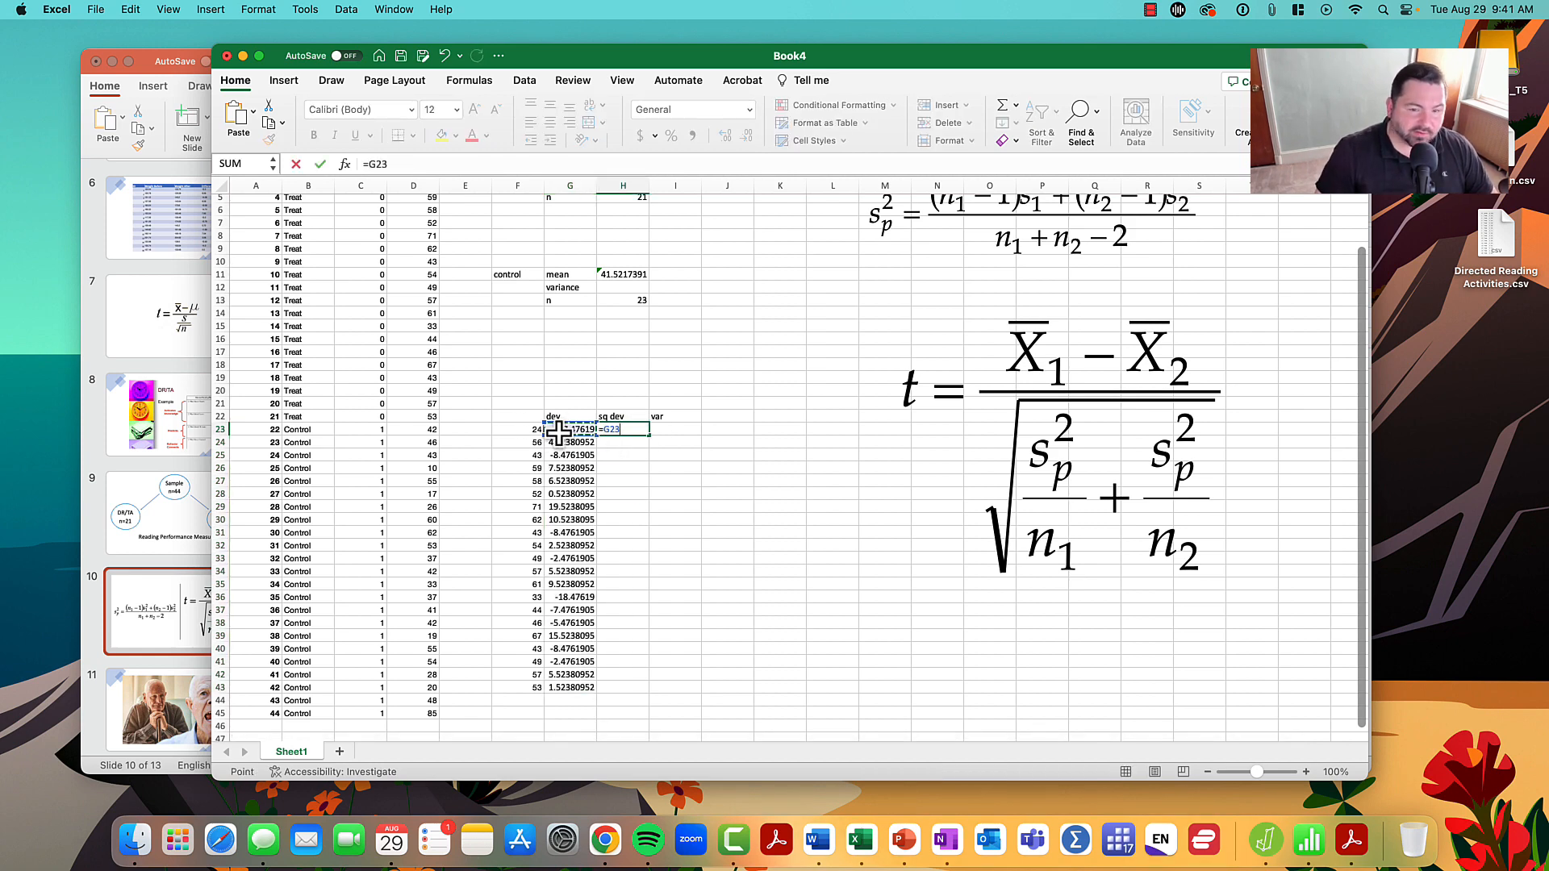
text(*)
click(559, 434)
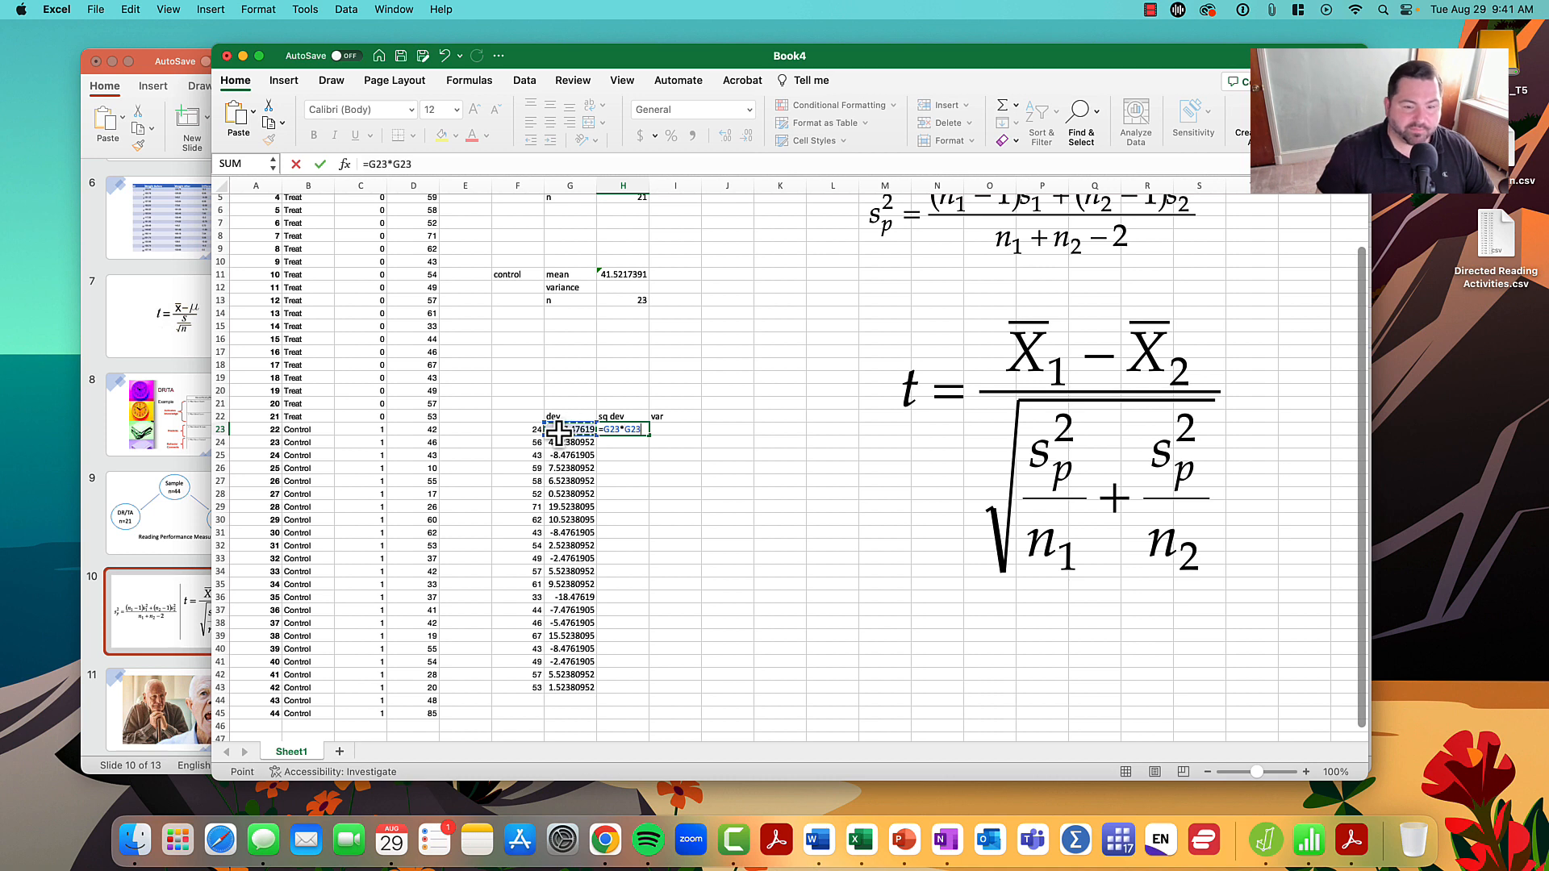
key(Return)
click(611, 428)
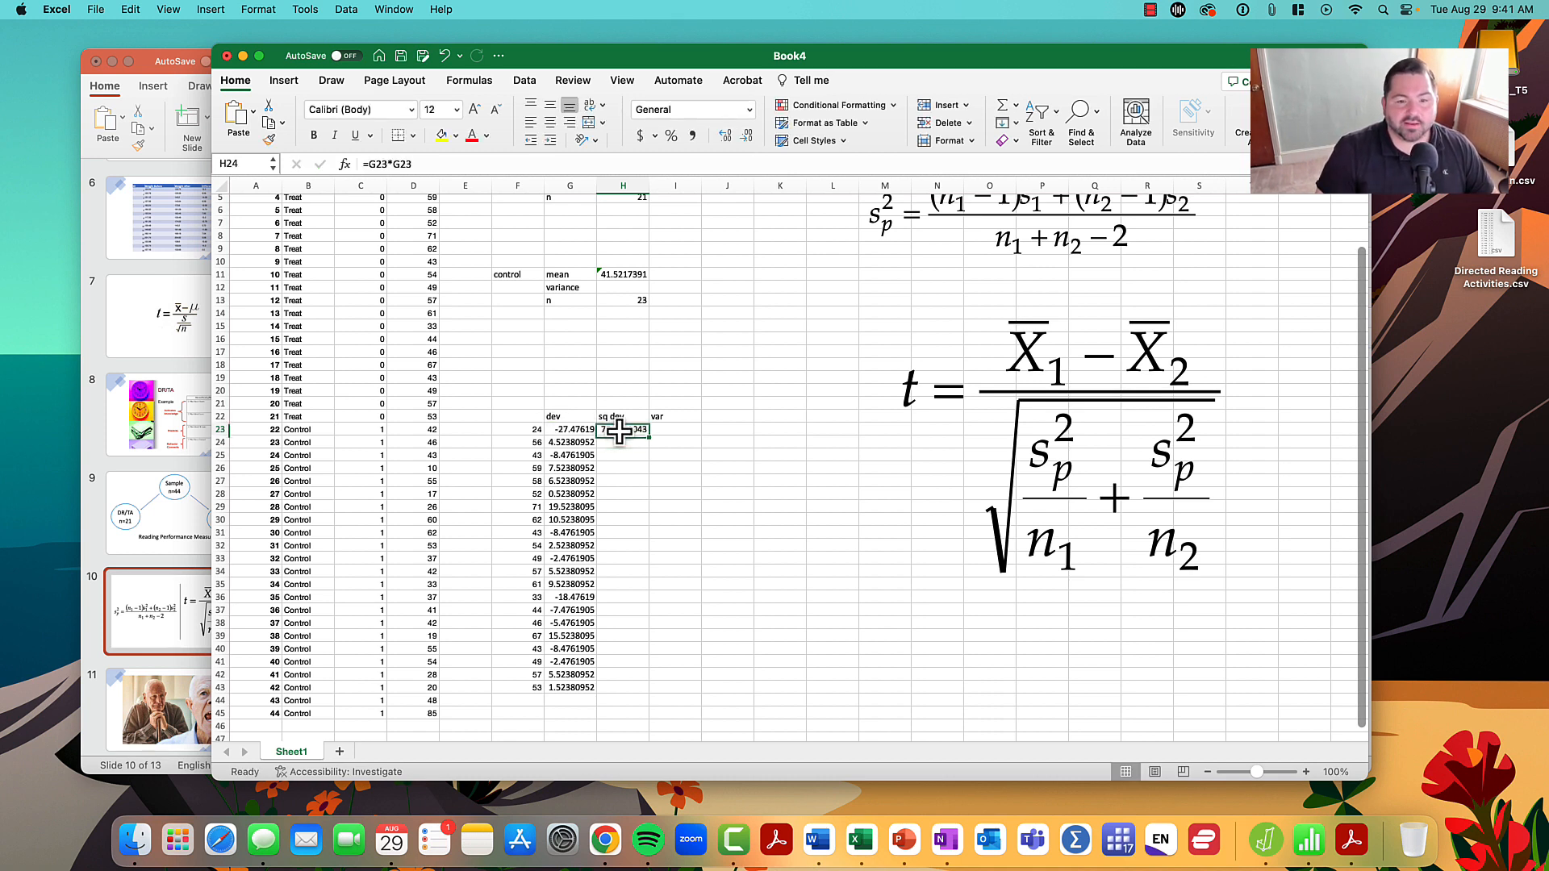
drag(658, 430, 650, 689)
click(776, 506)
click(644, 429)
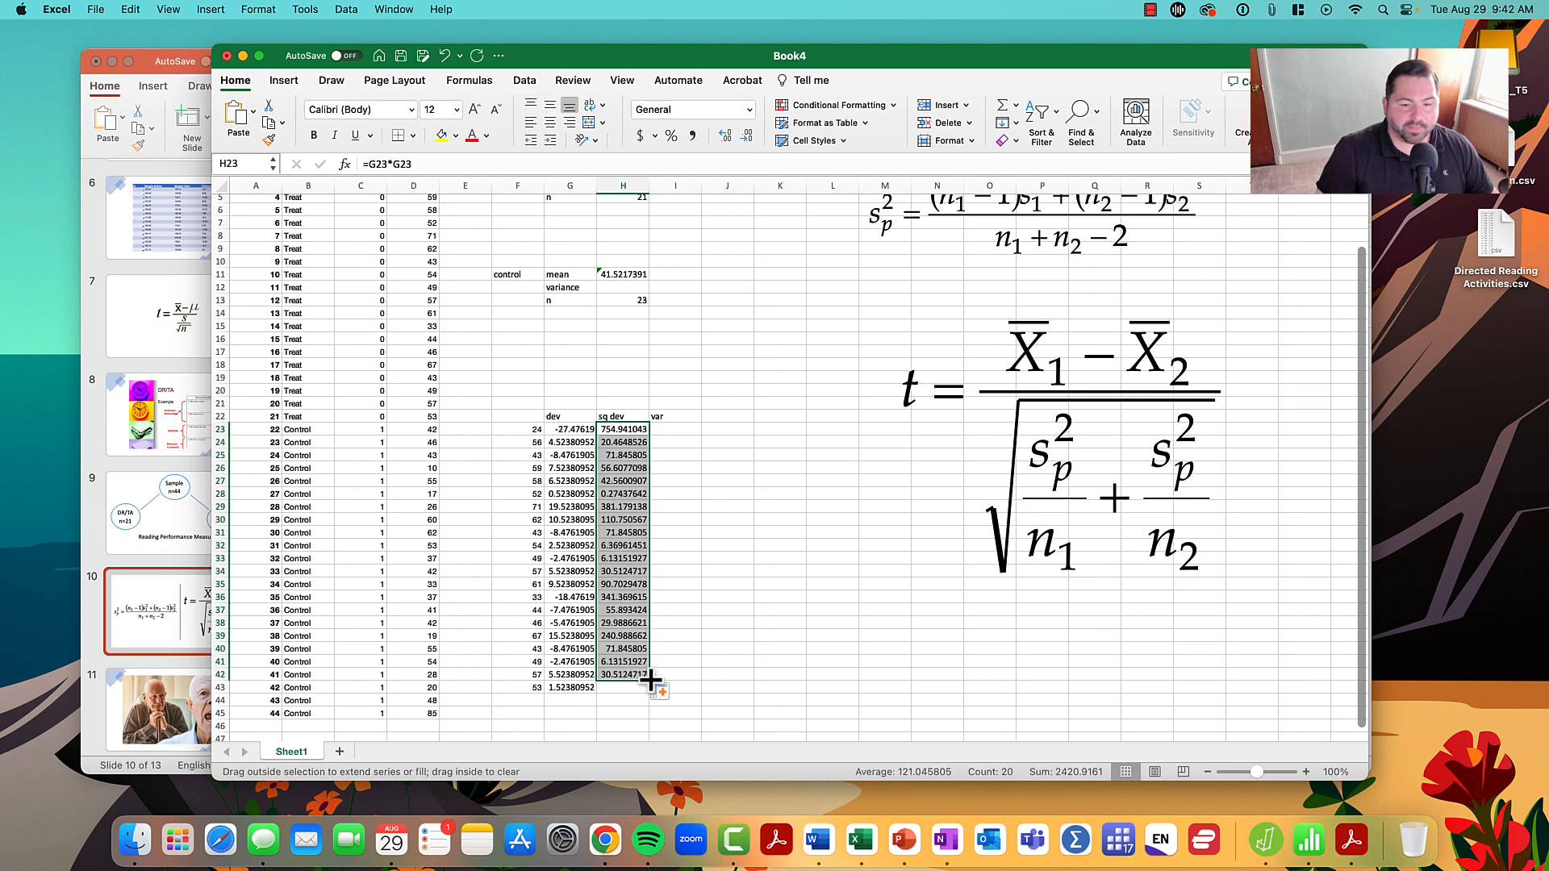
- Total the squared deviations in H44 with =SUM(H23:H43)
click(642, 702)
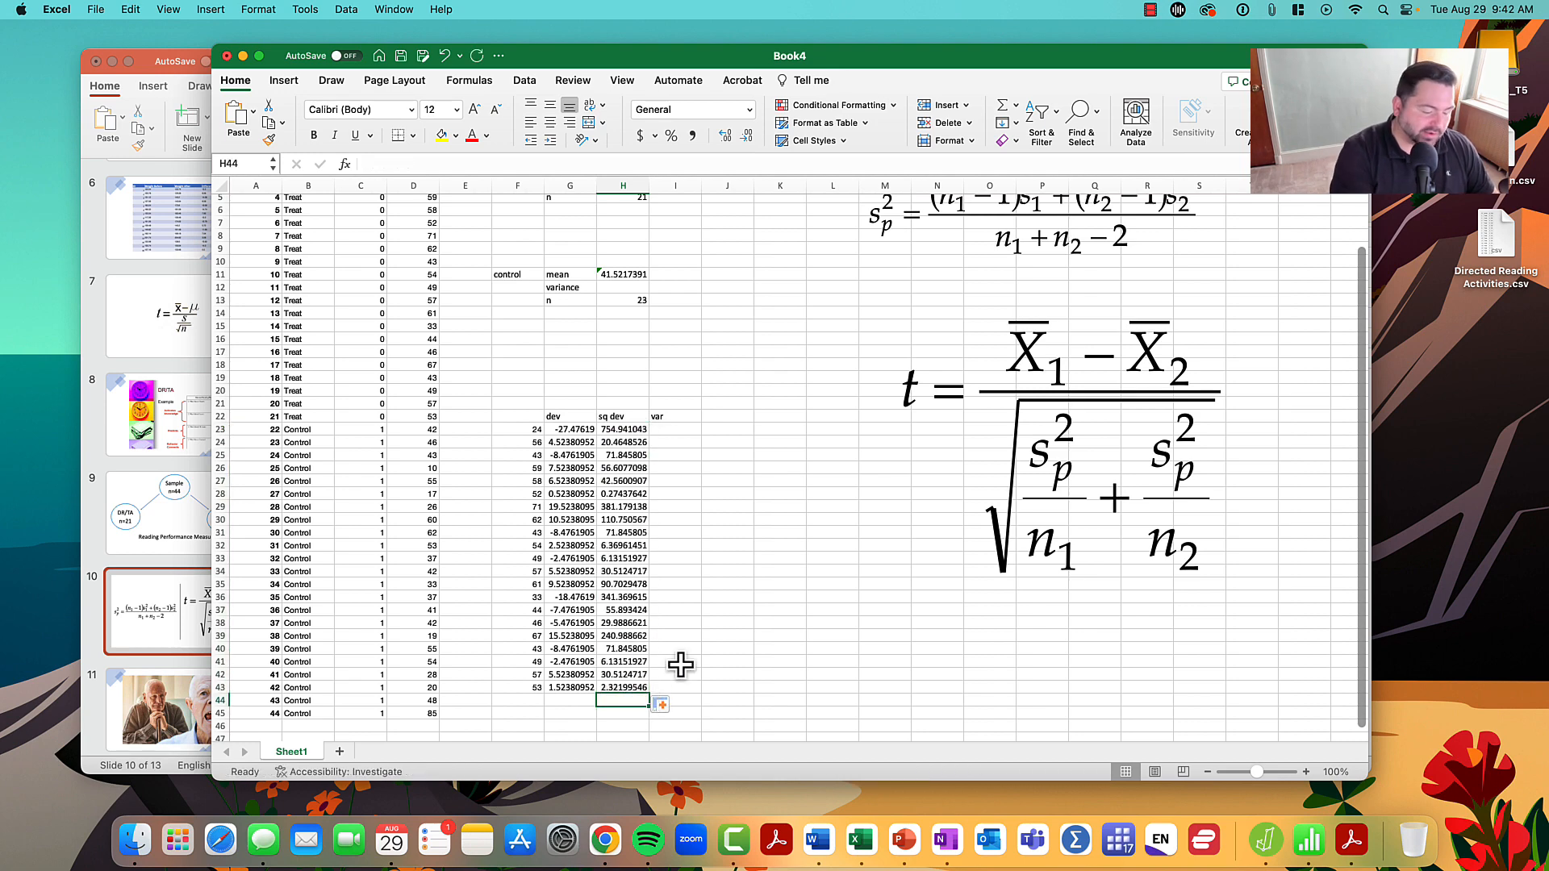
text(=sum()
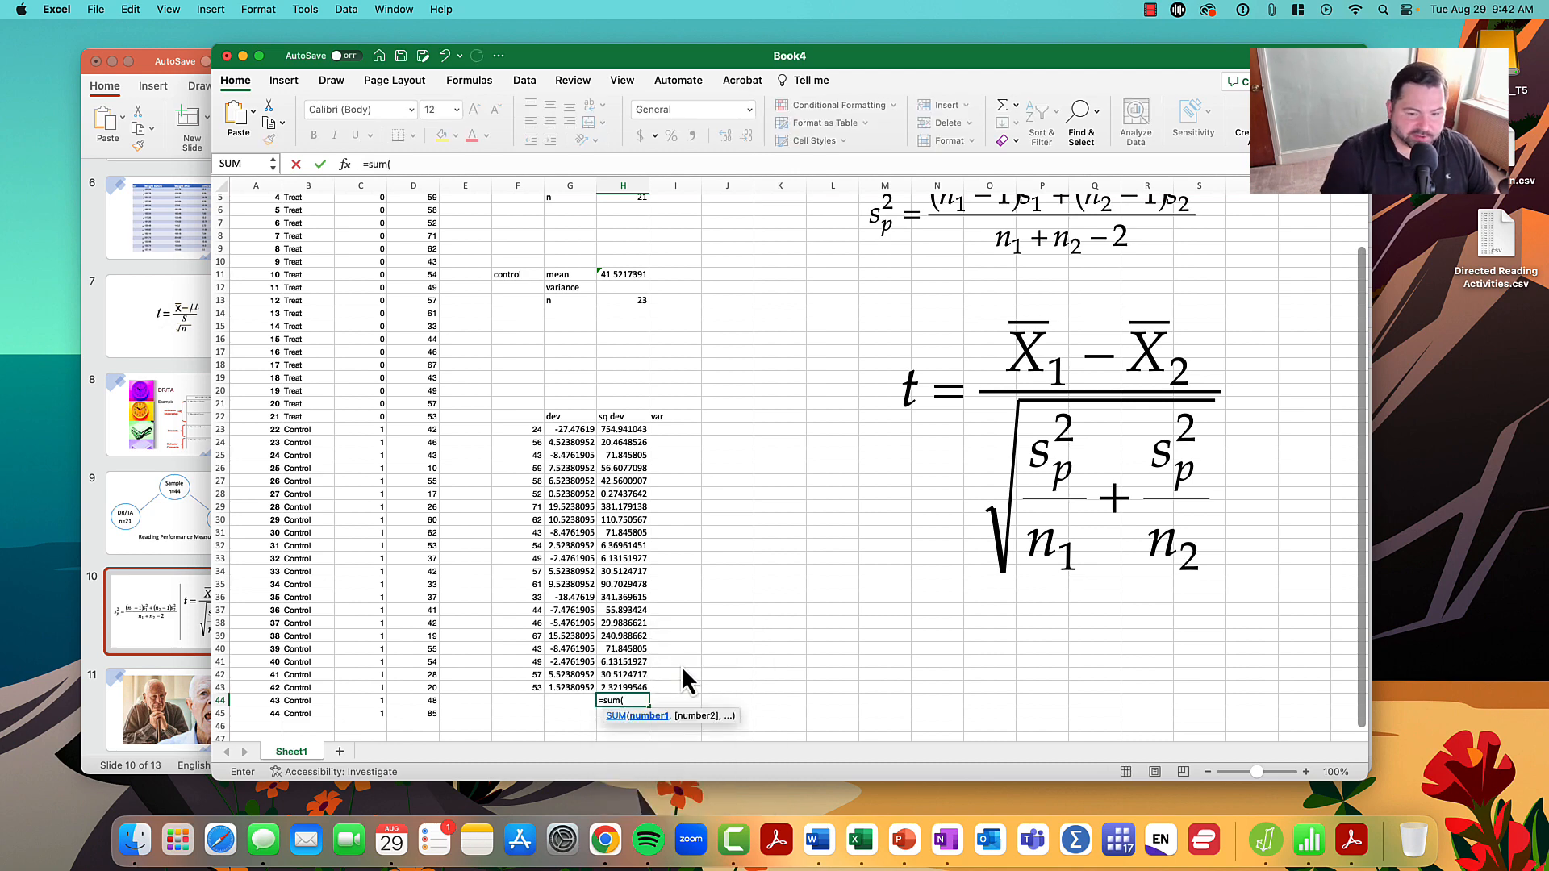
drag(597, 430, 609, 689)
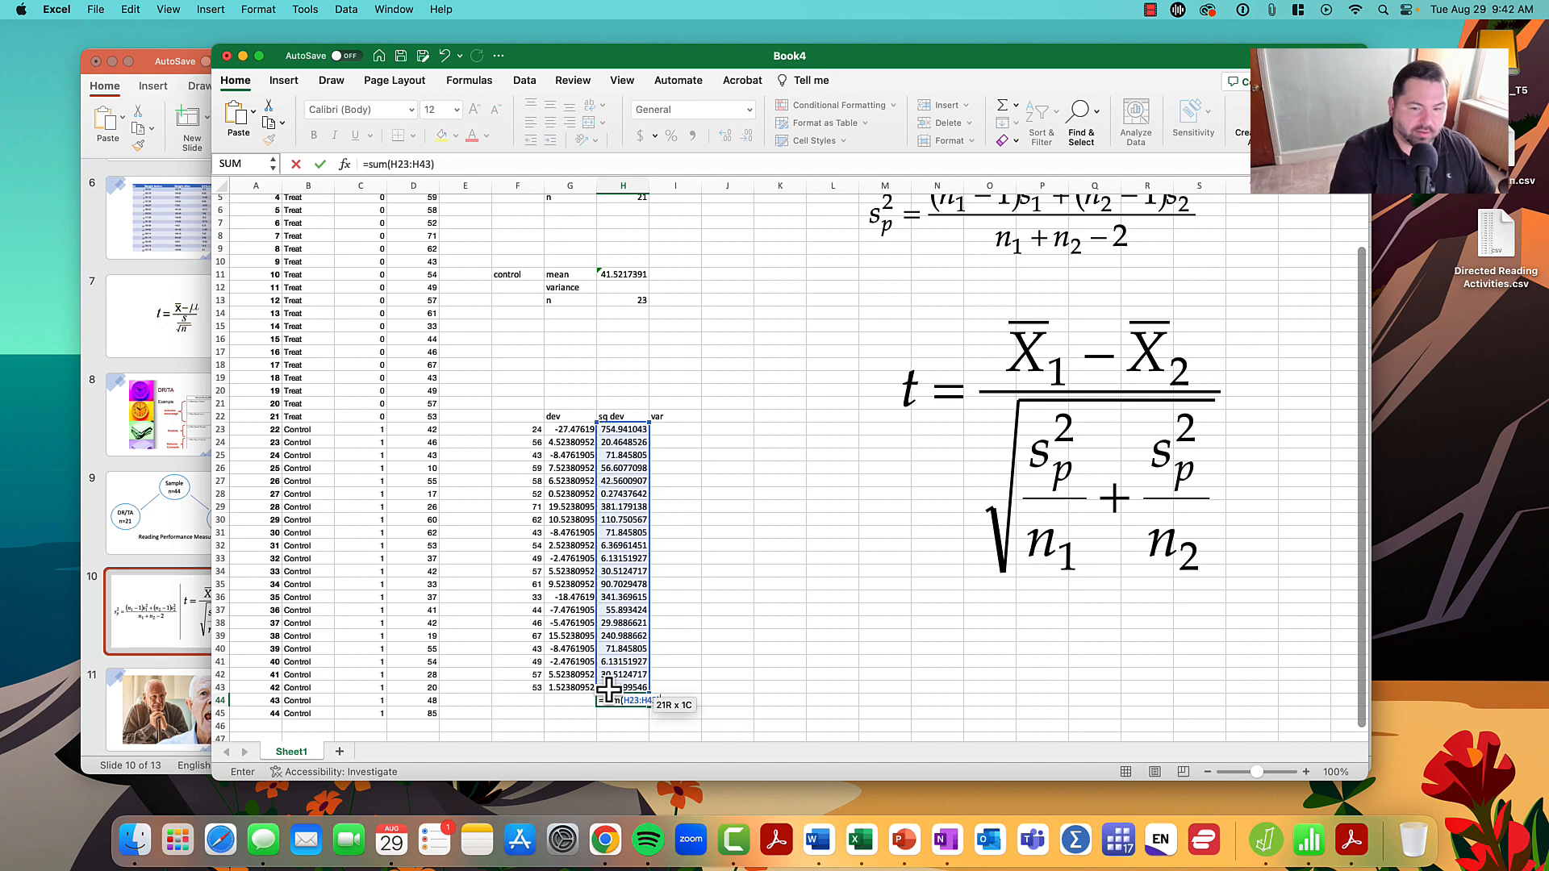
key(Return)
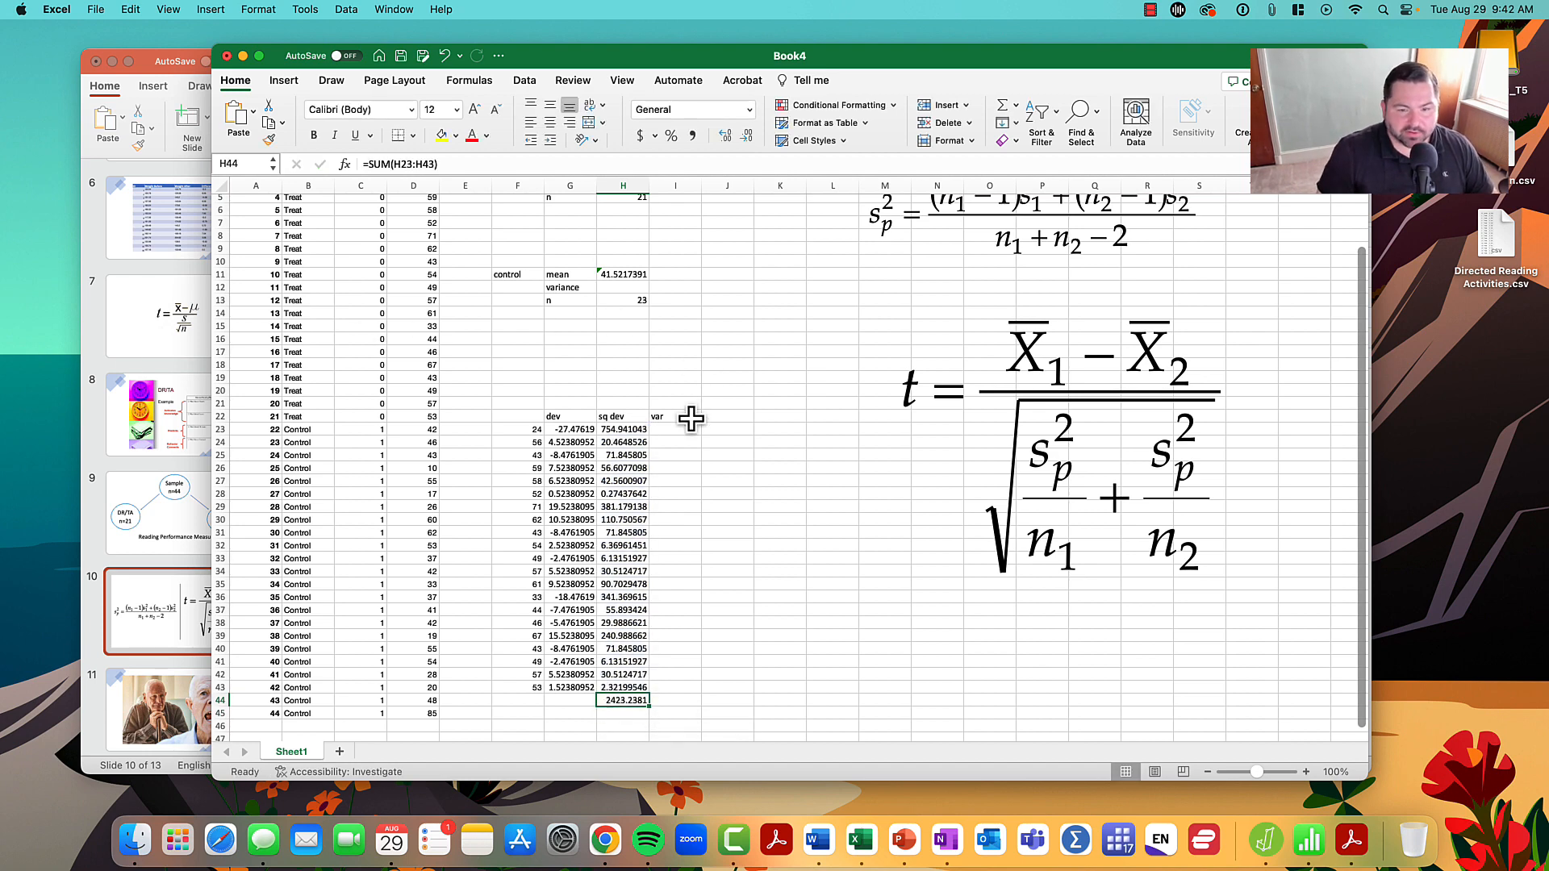
- Calculate the treat group's variance in I23 by dividing the sum in H44 by the group's n minus 1
click(685, 433)
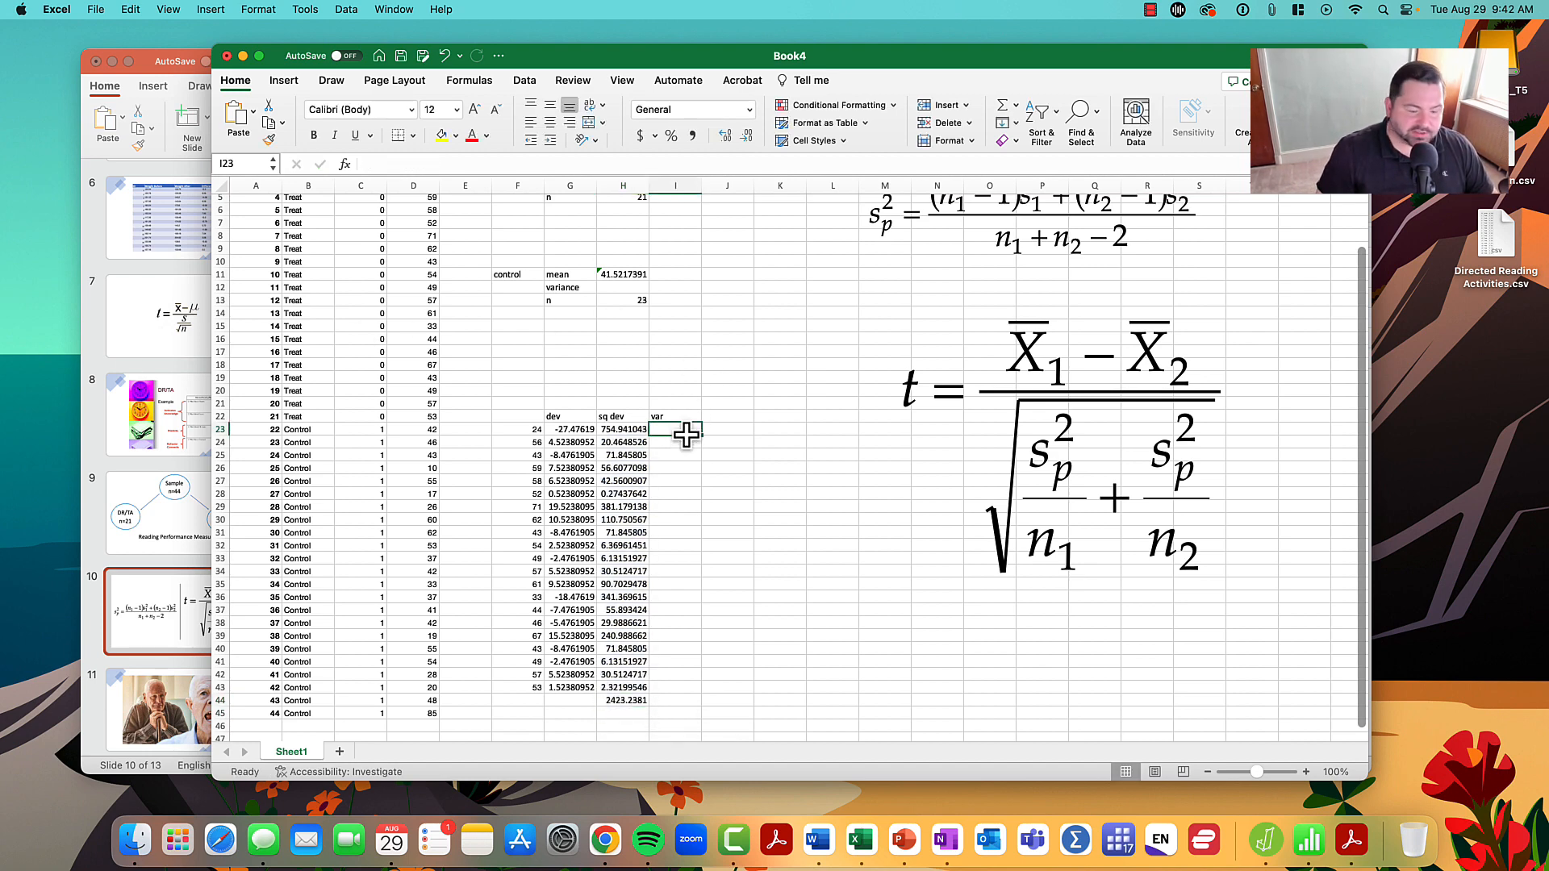
text(=)
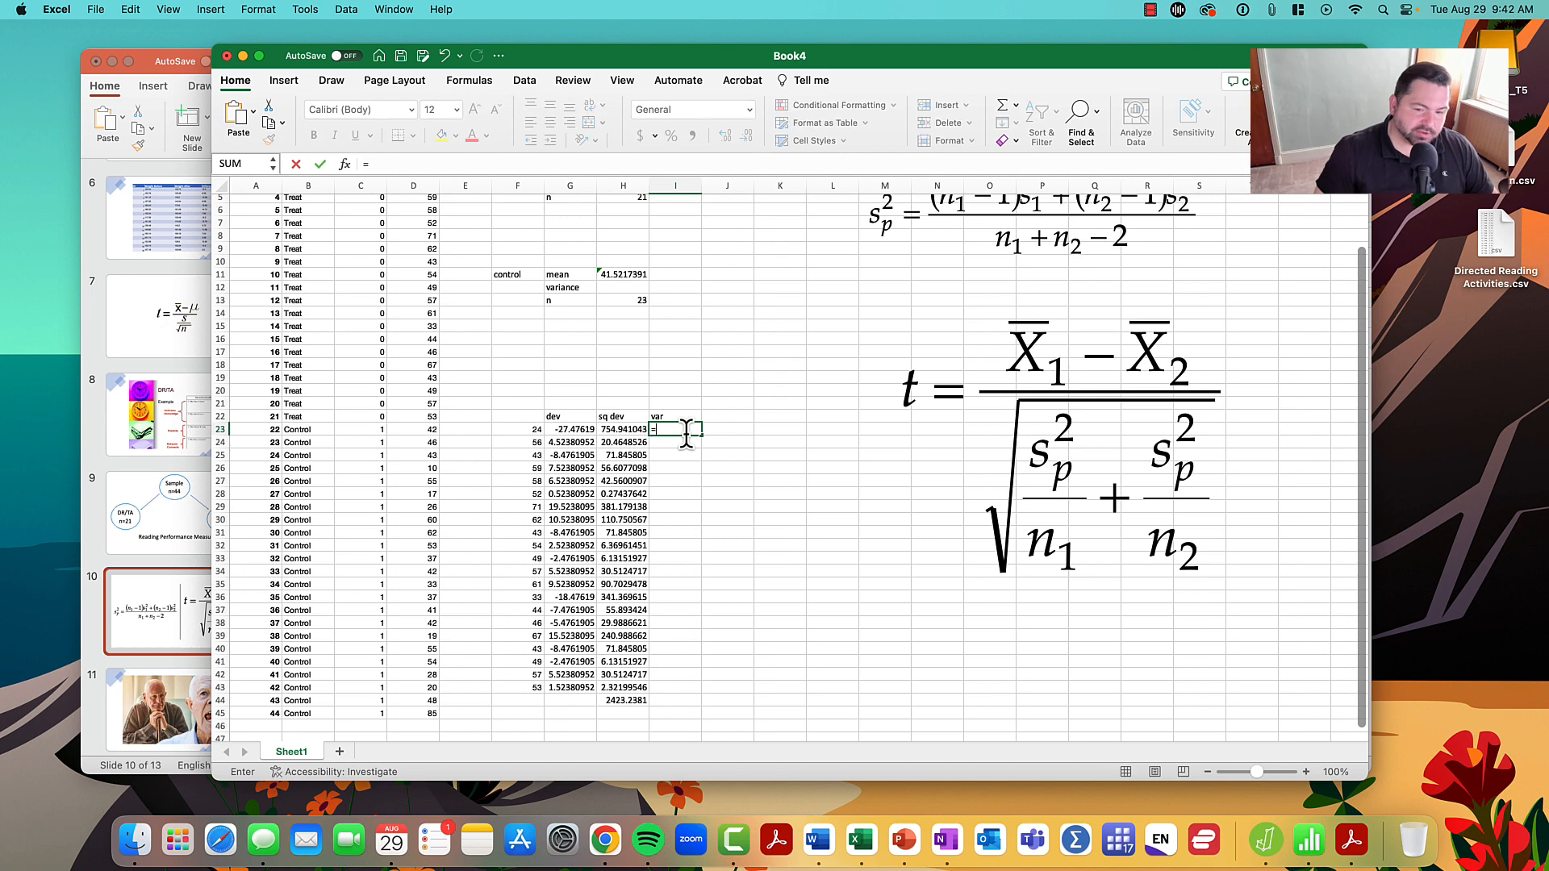
click(636, 698)
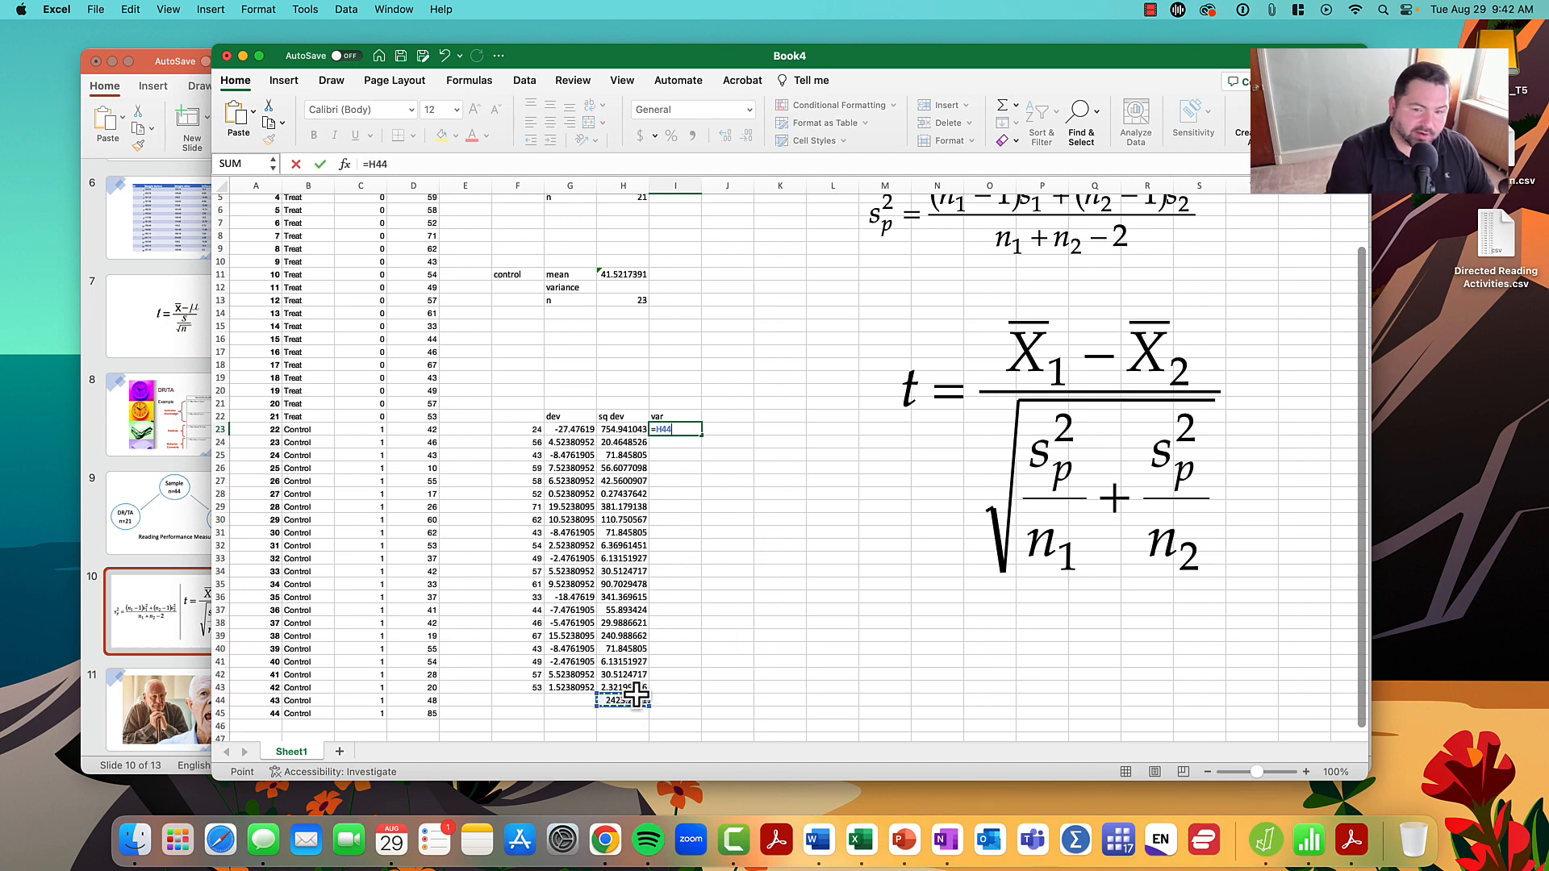
text(/20)
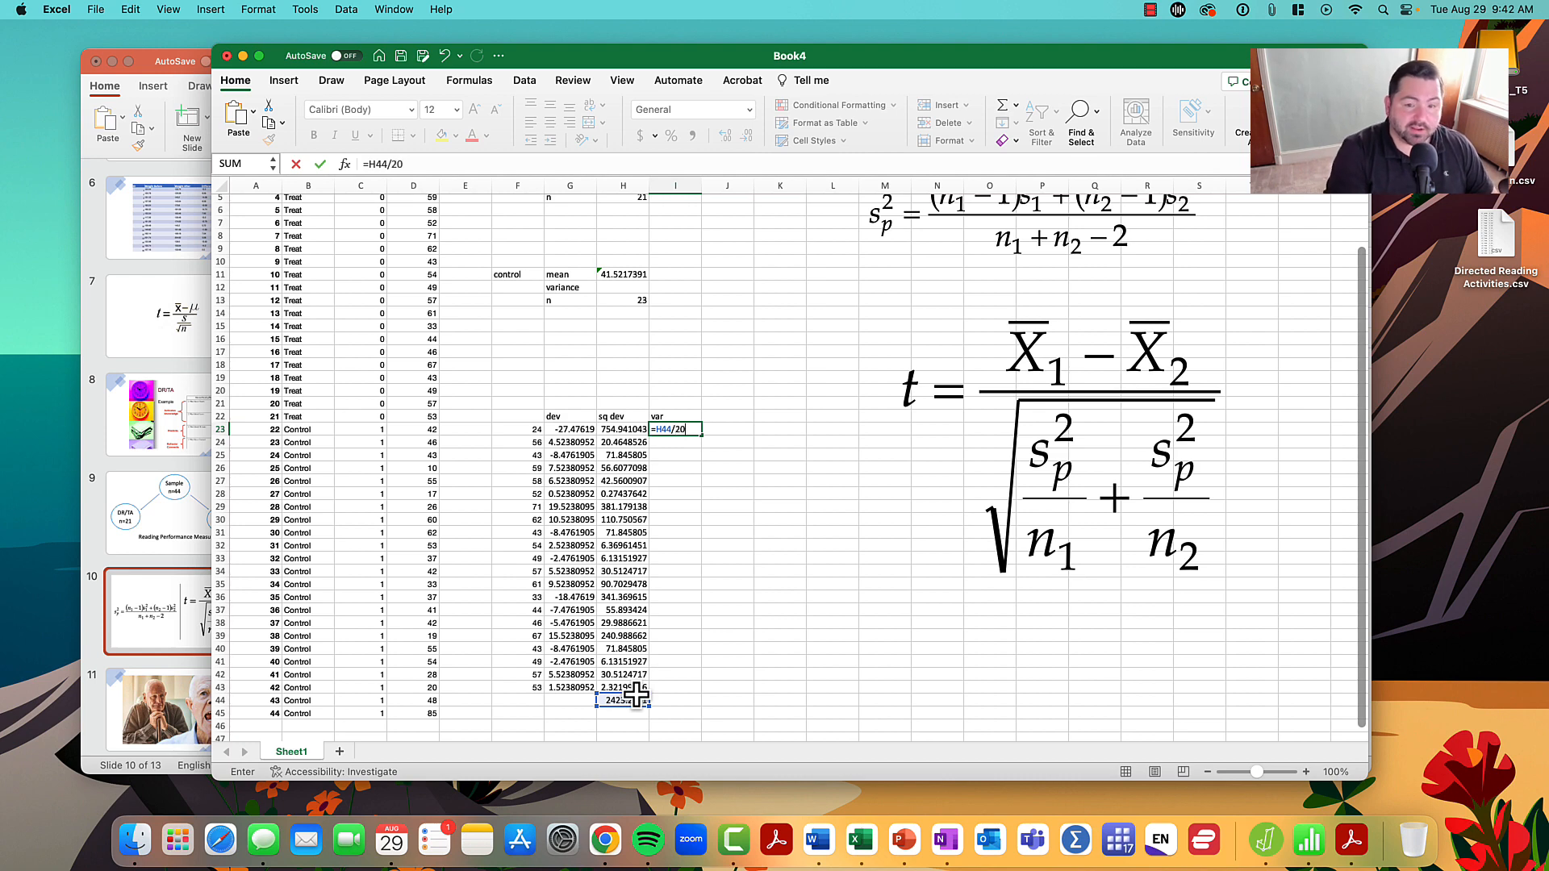
key(Return)
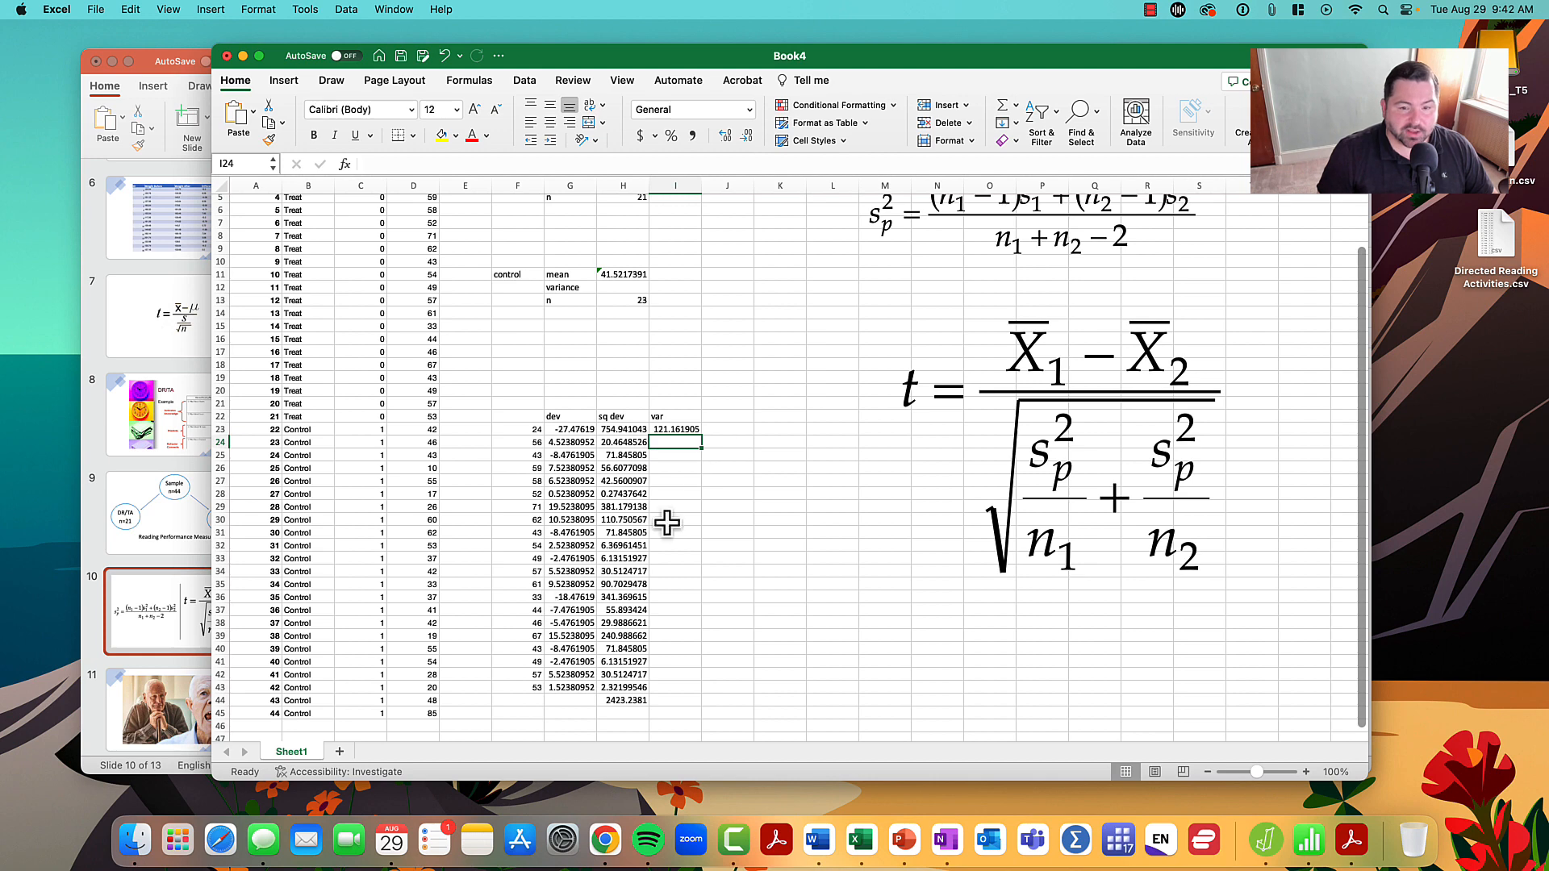
scroll(643, 426, up, 1)
scroll(643, 425, up, 2)
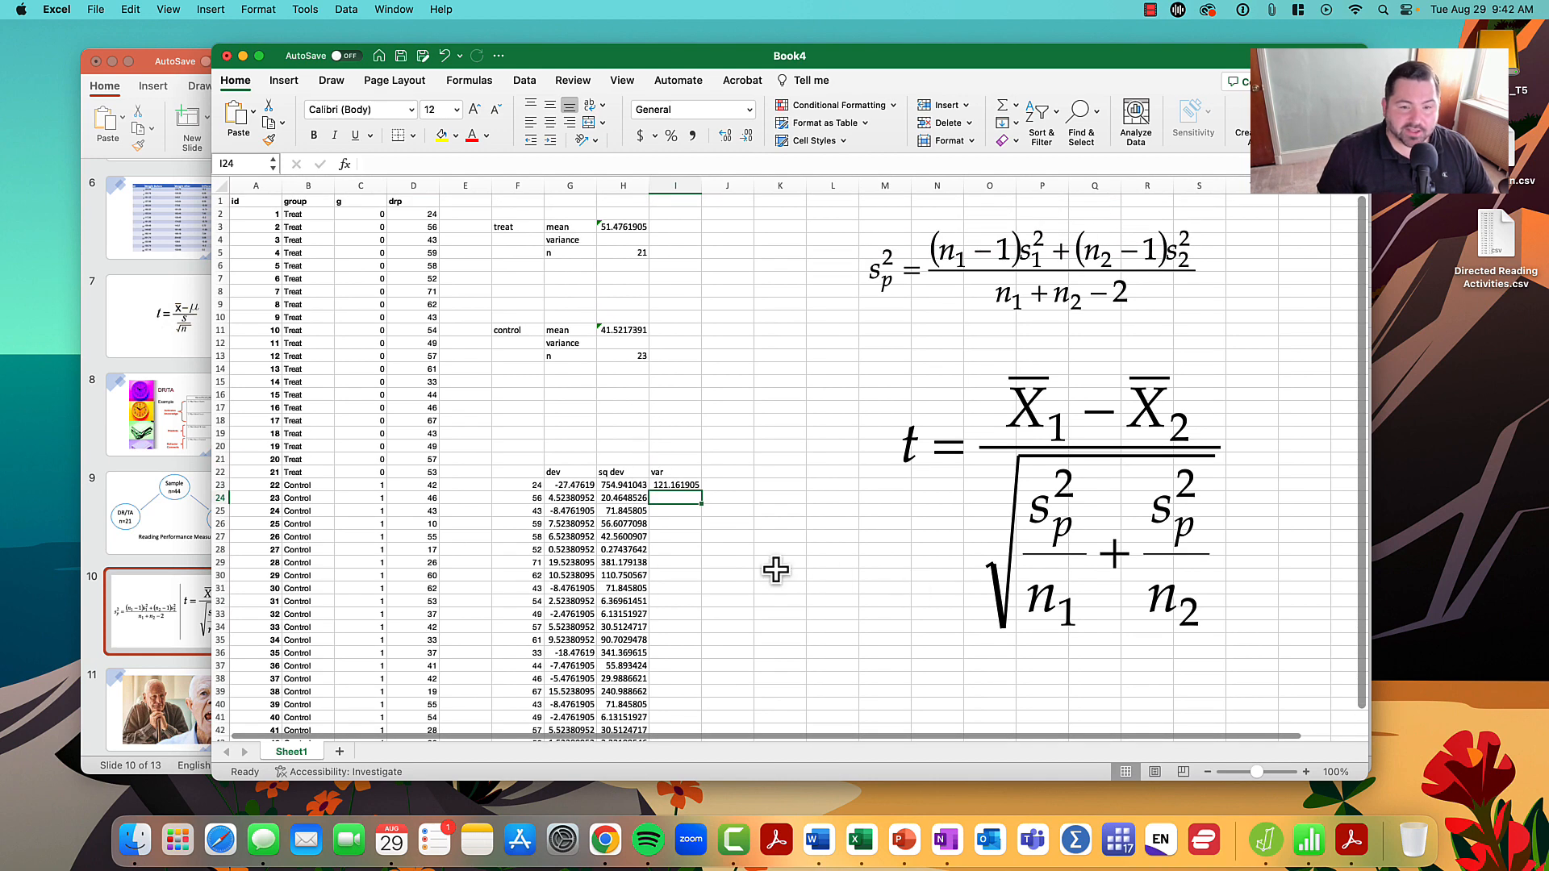
- Move the t-statistic formula picture farther right to free space beside the treat group's calculations
click(787, 487)
scroll(726, 433, down, 5)
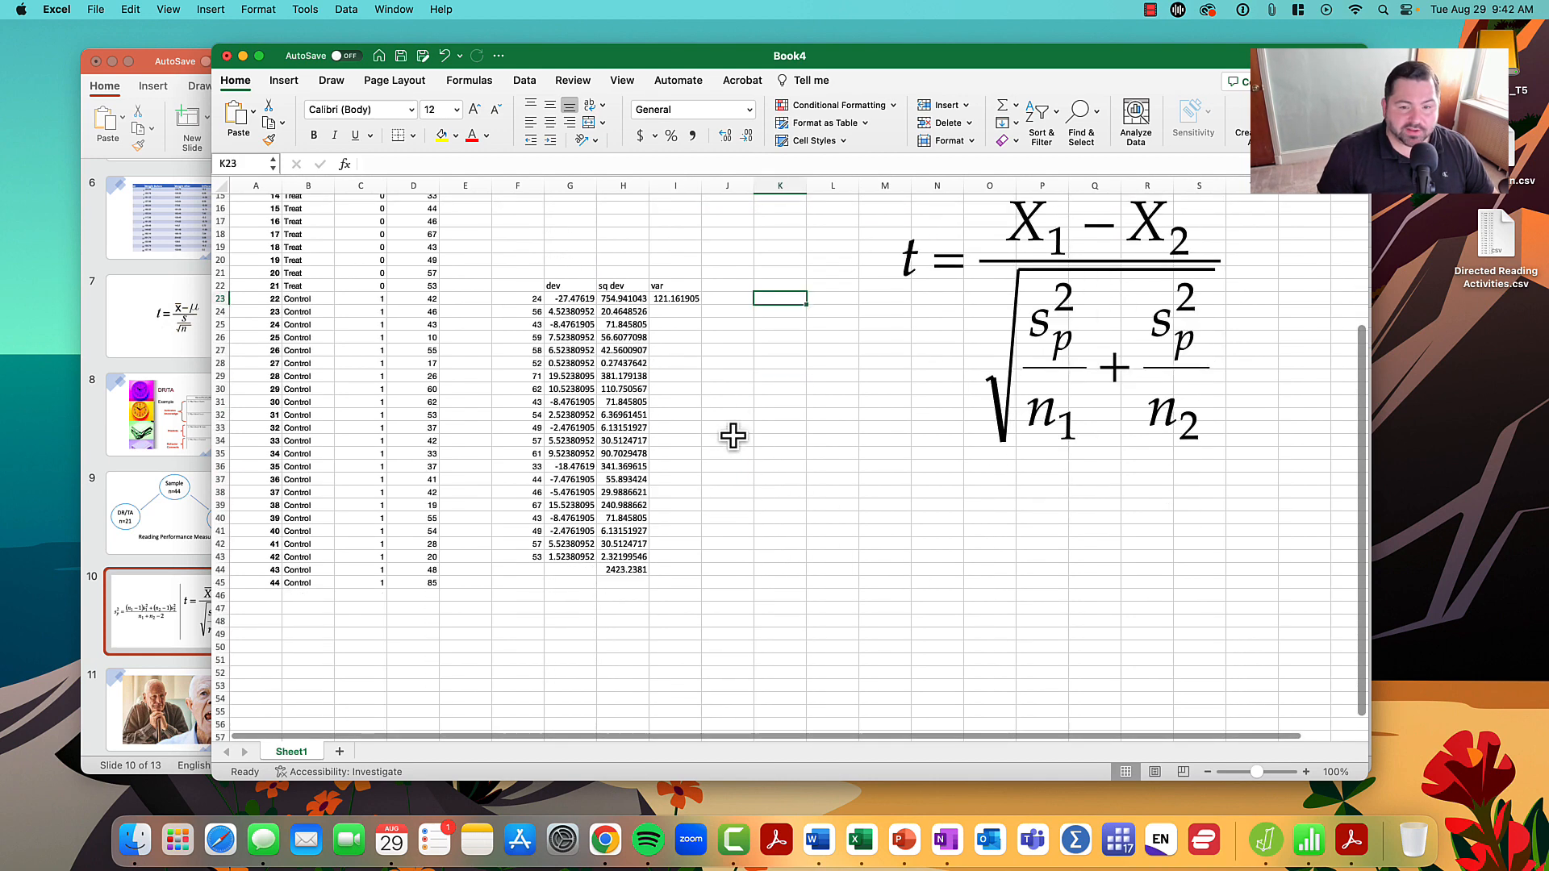
drag(1109, 345, 1218, 328)
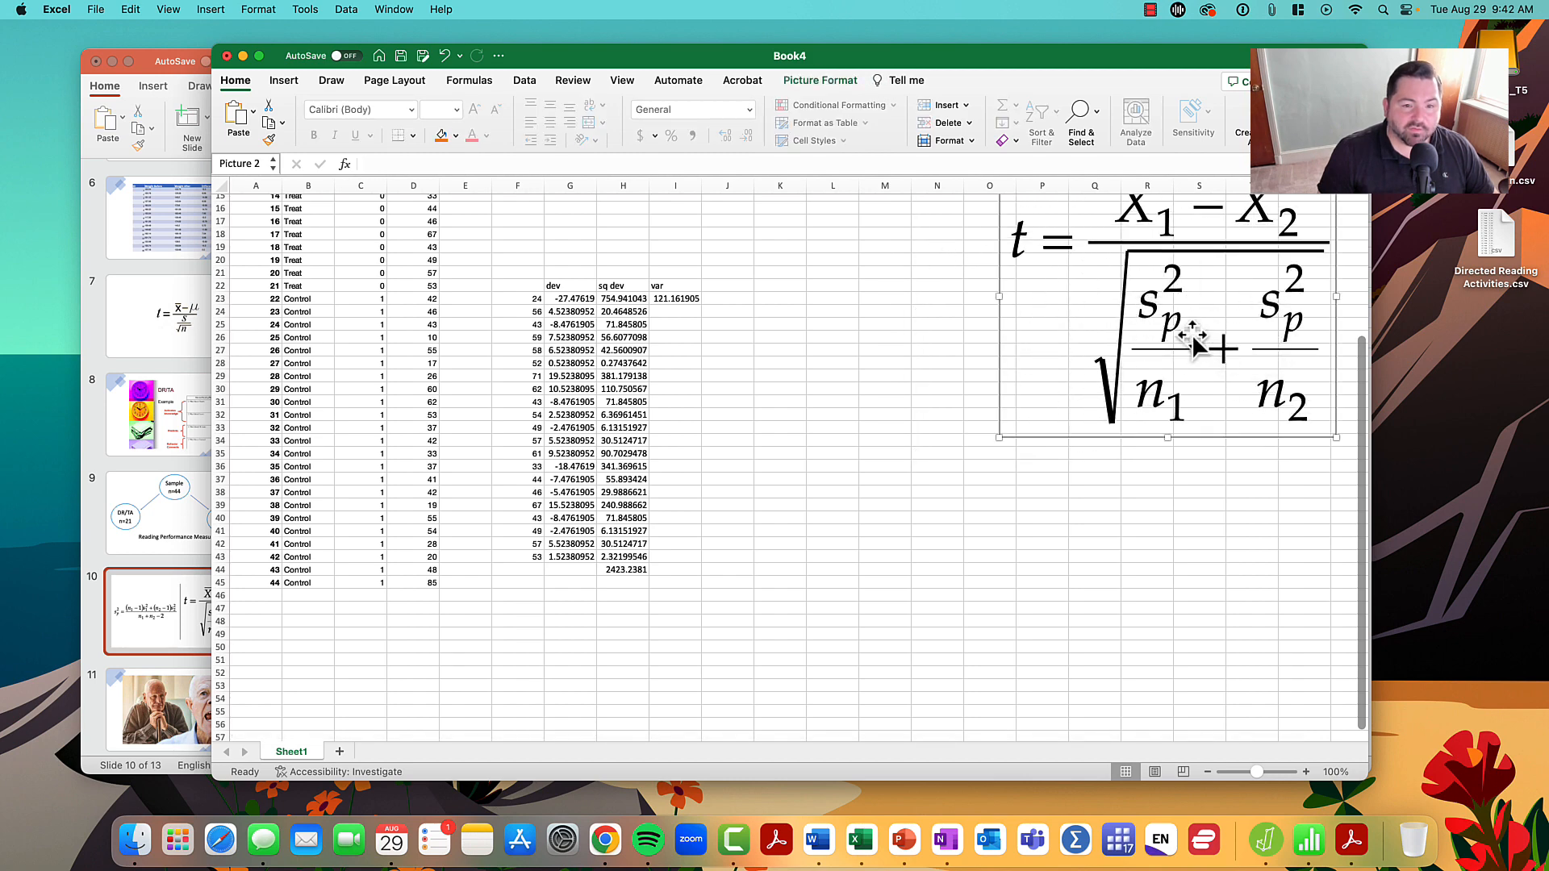
scroll(907, 361, up, 2)
scroll(908, 361, up, 3)
click(500, 367)
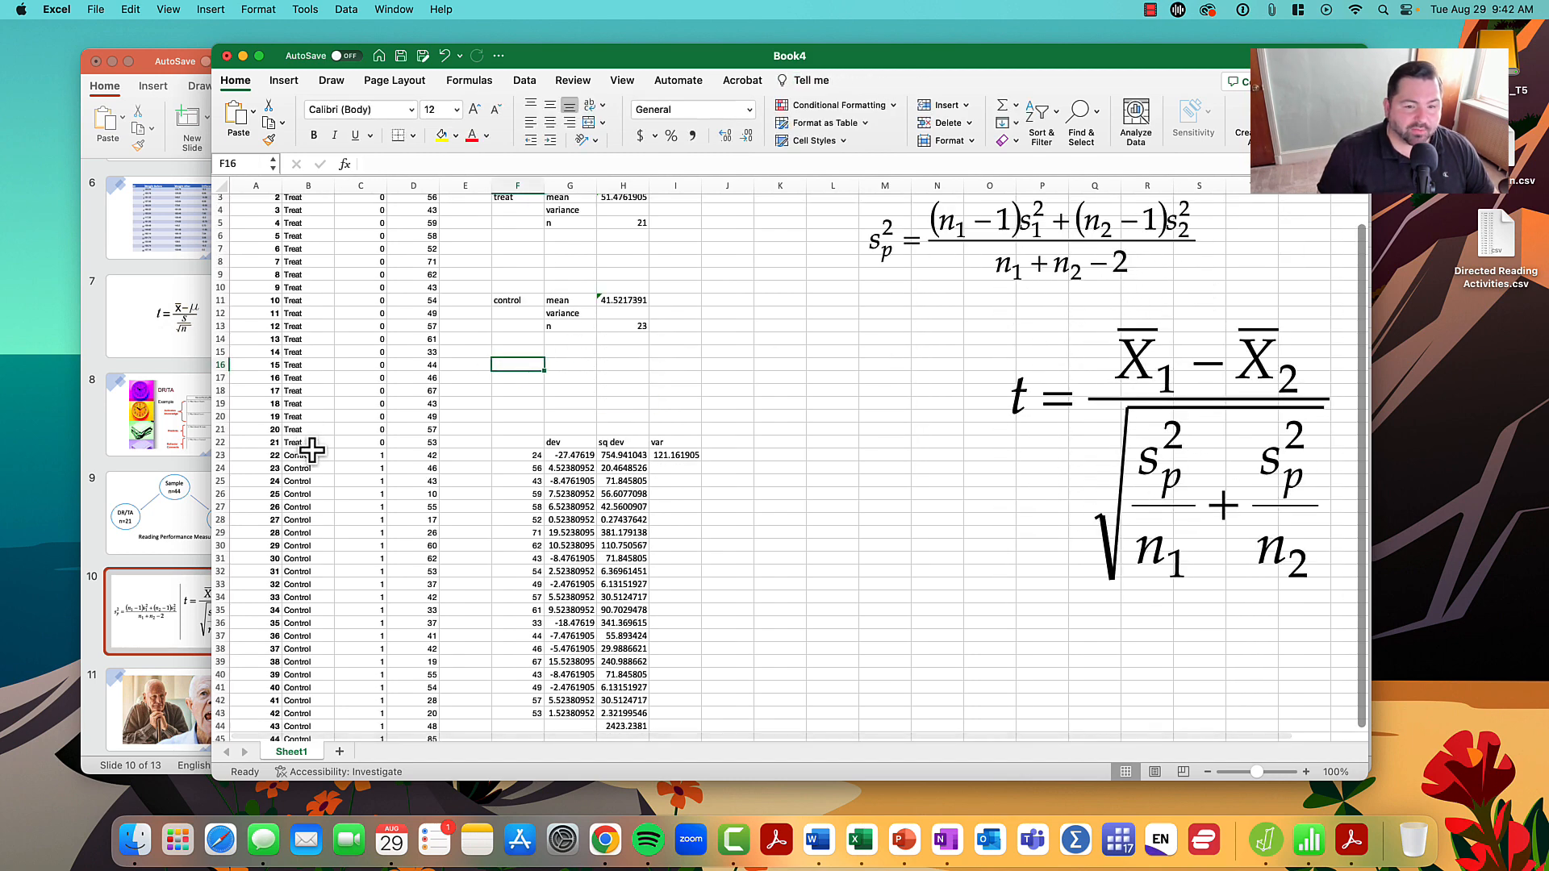
- Copy the control group's drp scores from D23:D45 and paste them into column K starting at K22
scroll(363, 439, down, 1)
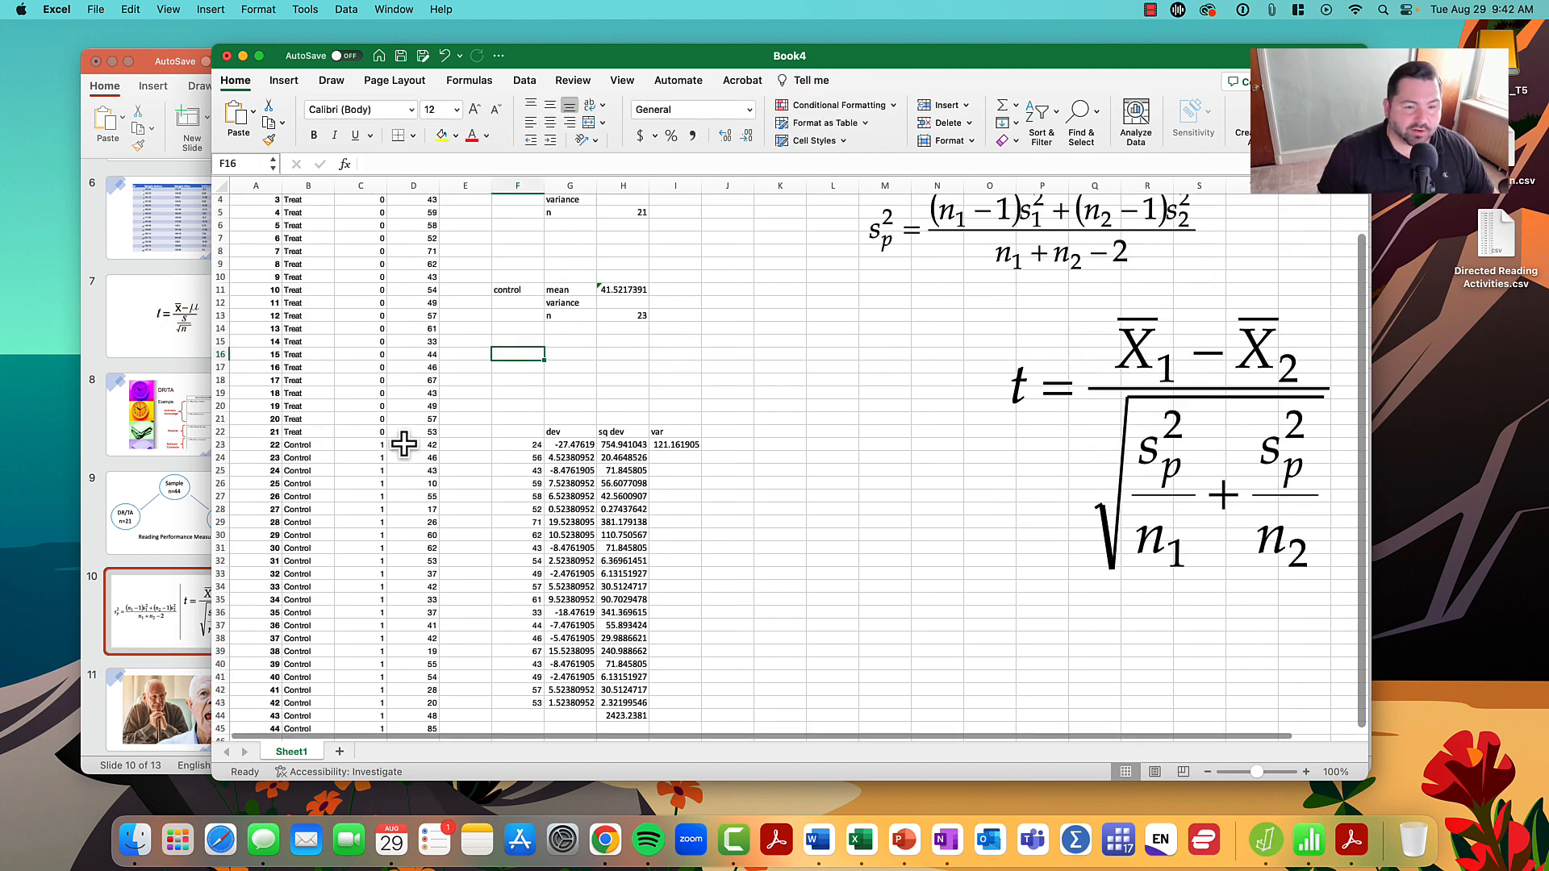
drag(407, 442, 420, 691)
key(cmd+c)
click(772, 486)
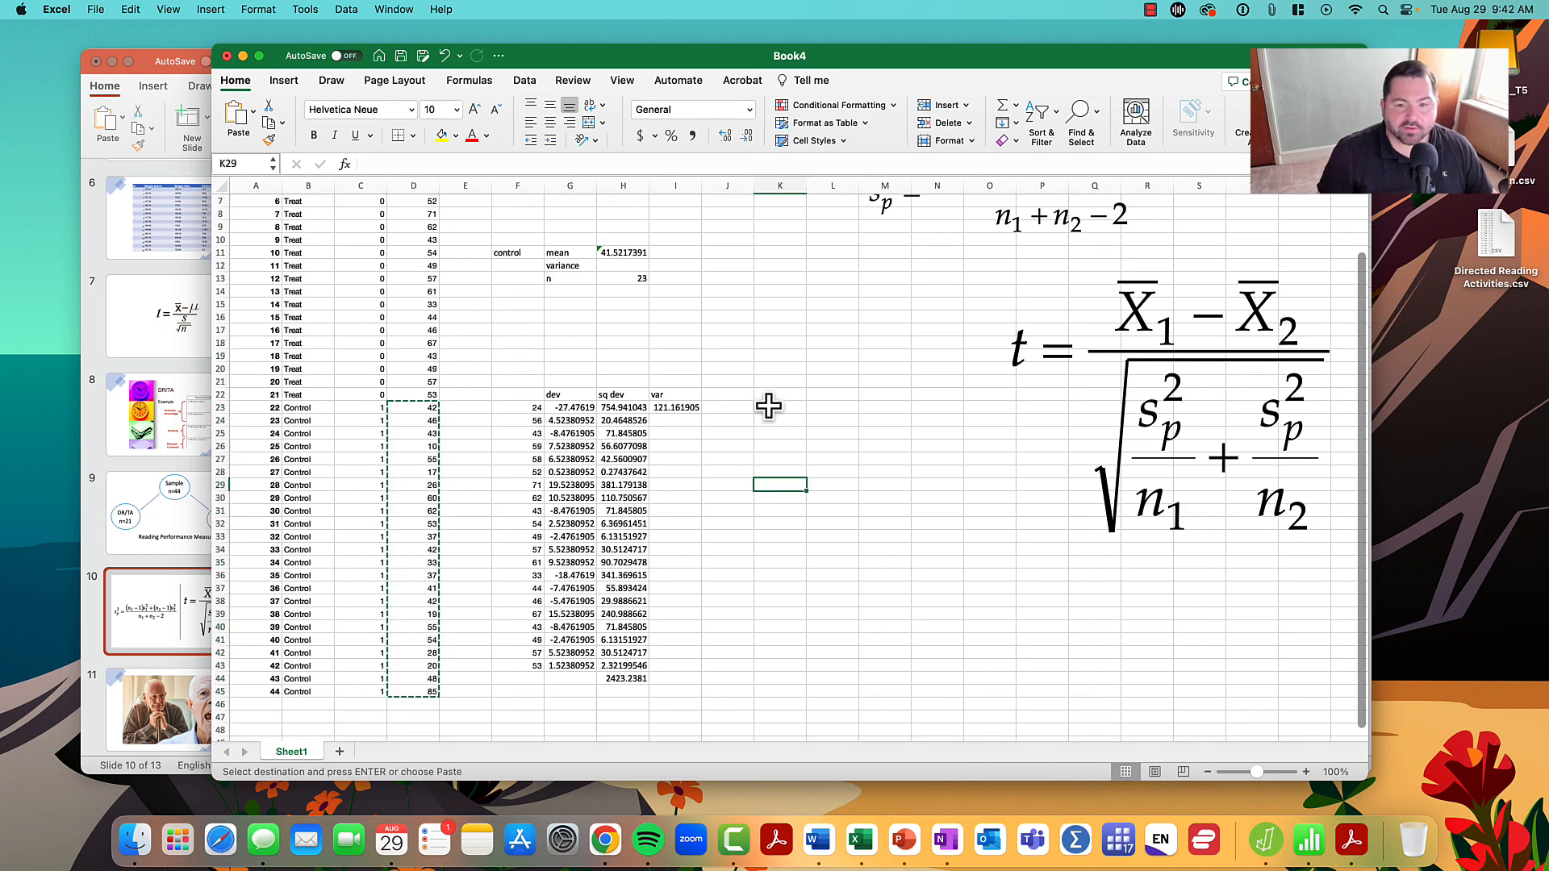
click(769, 395)
key(super+v)
- Label the control group's calculation columns dev, sq dev and var in L21, M21 and N21
click(852, 395)
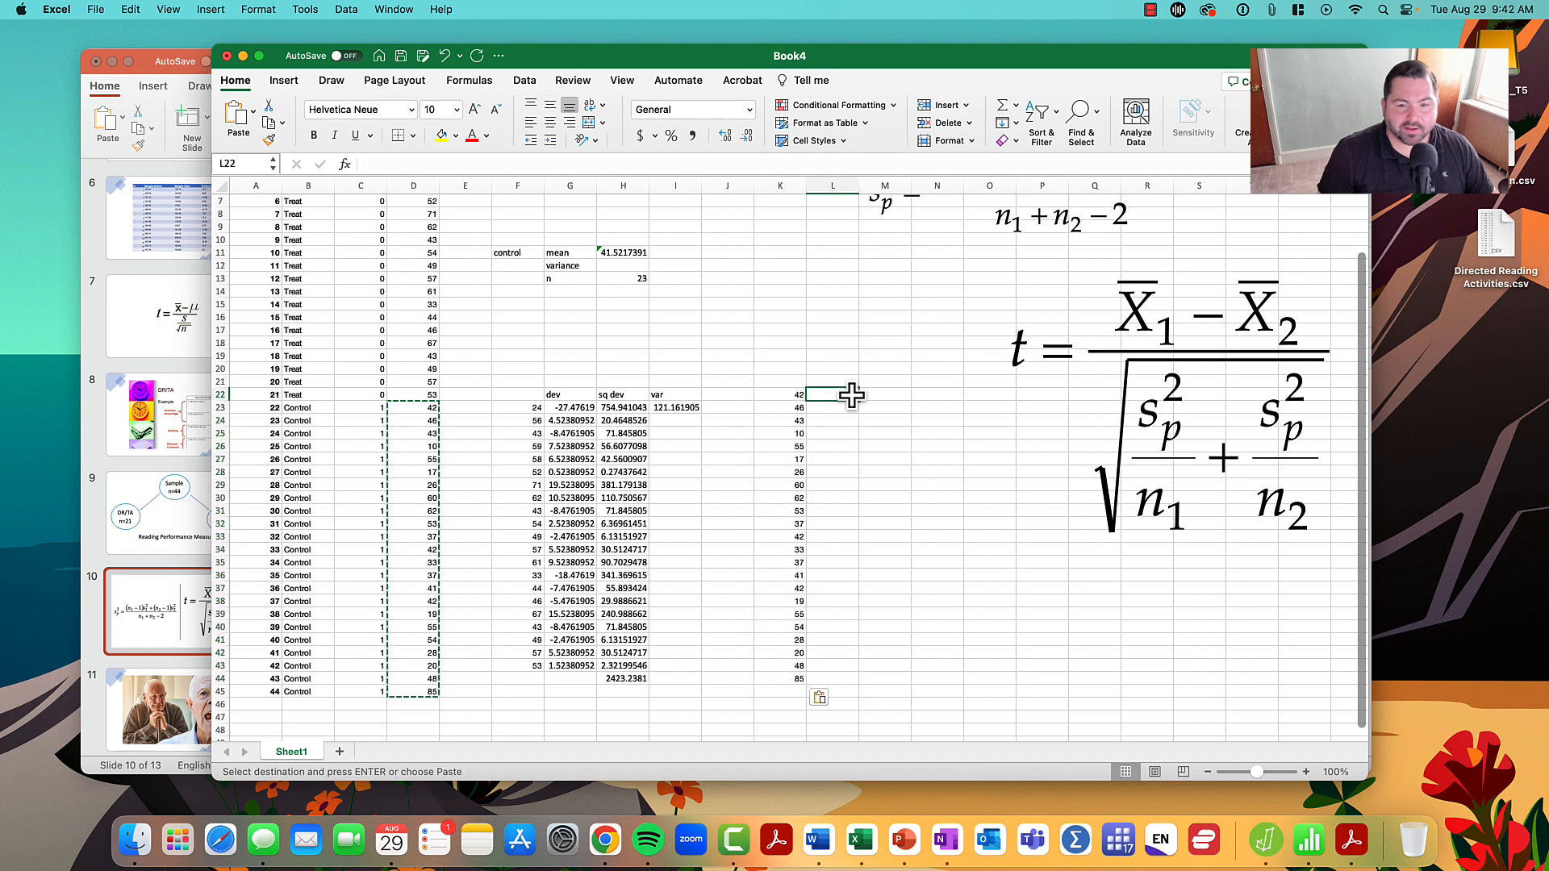
click(843, 371)
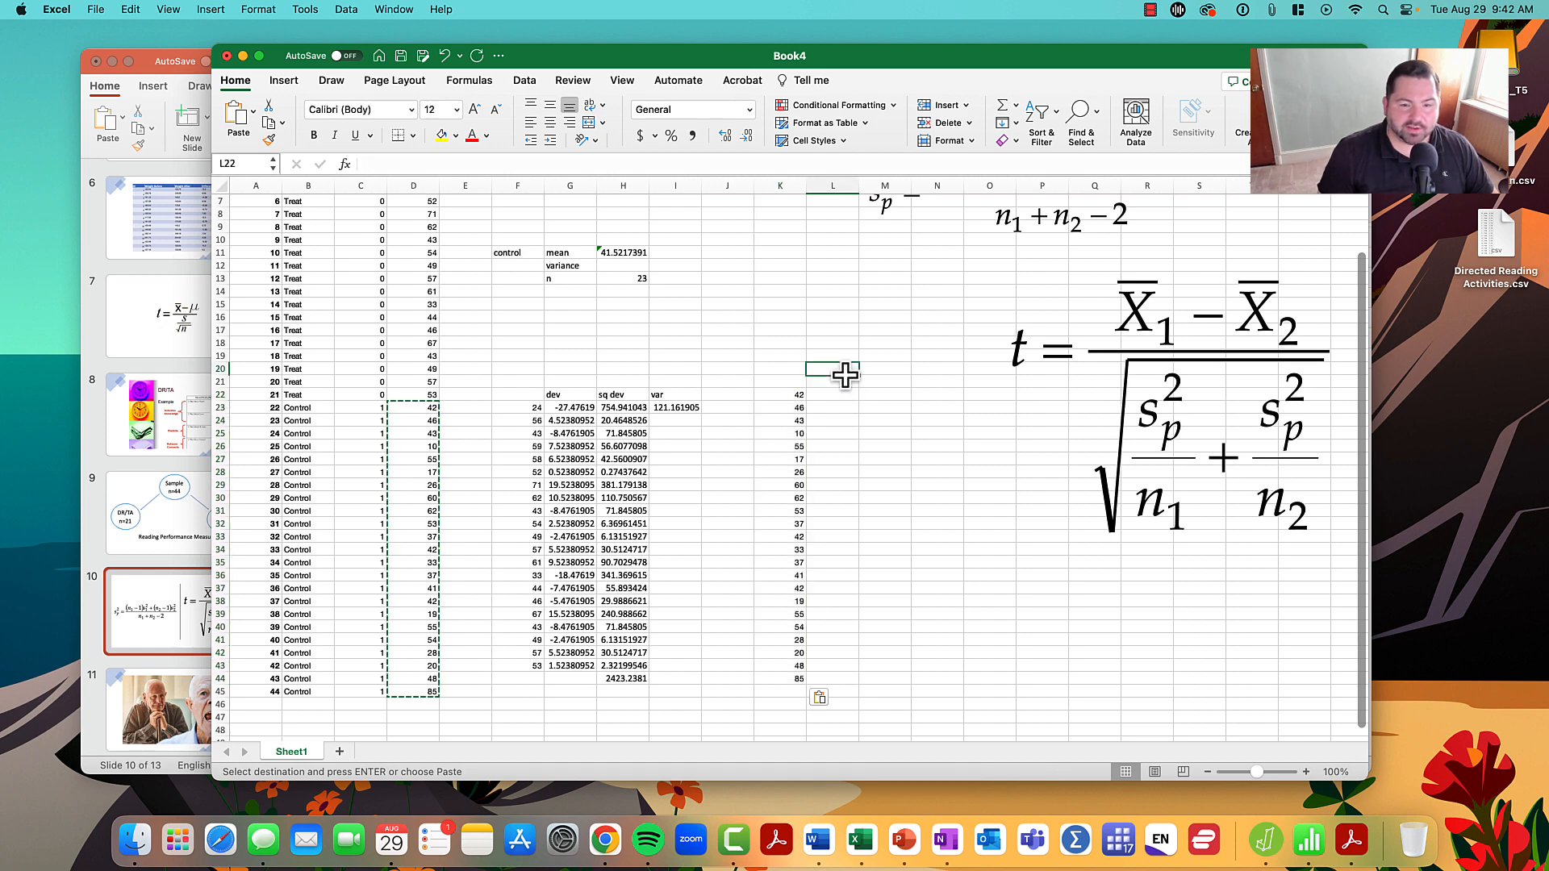
click(839, 384)
text(dev)
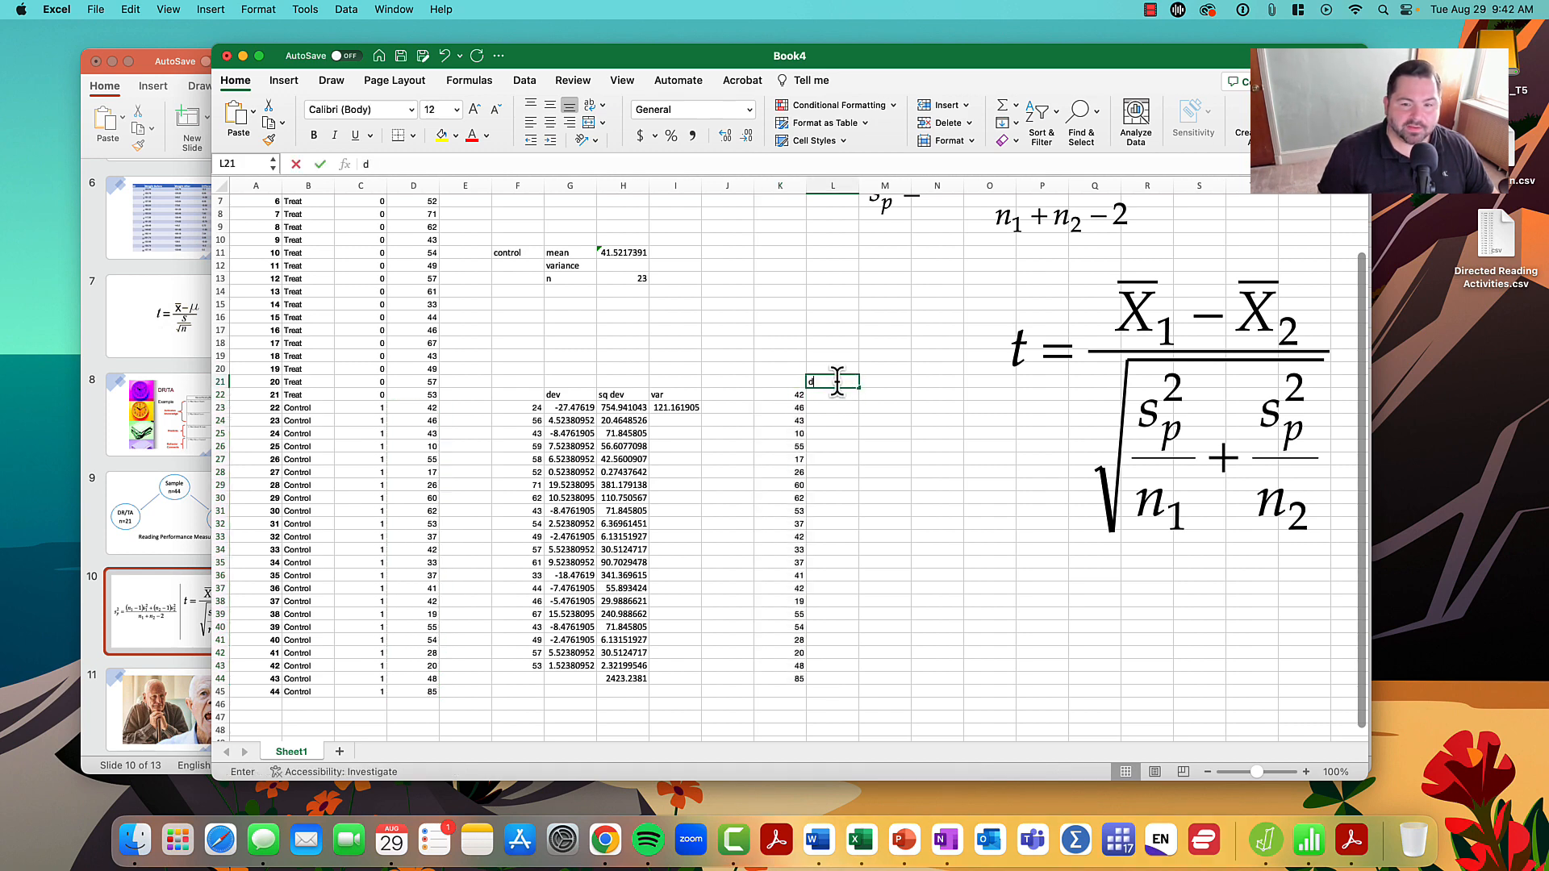
key(Tab)
text(s)
key(Tab)
text(q)
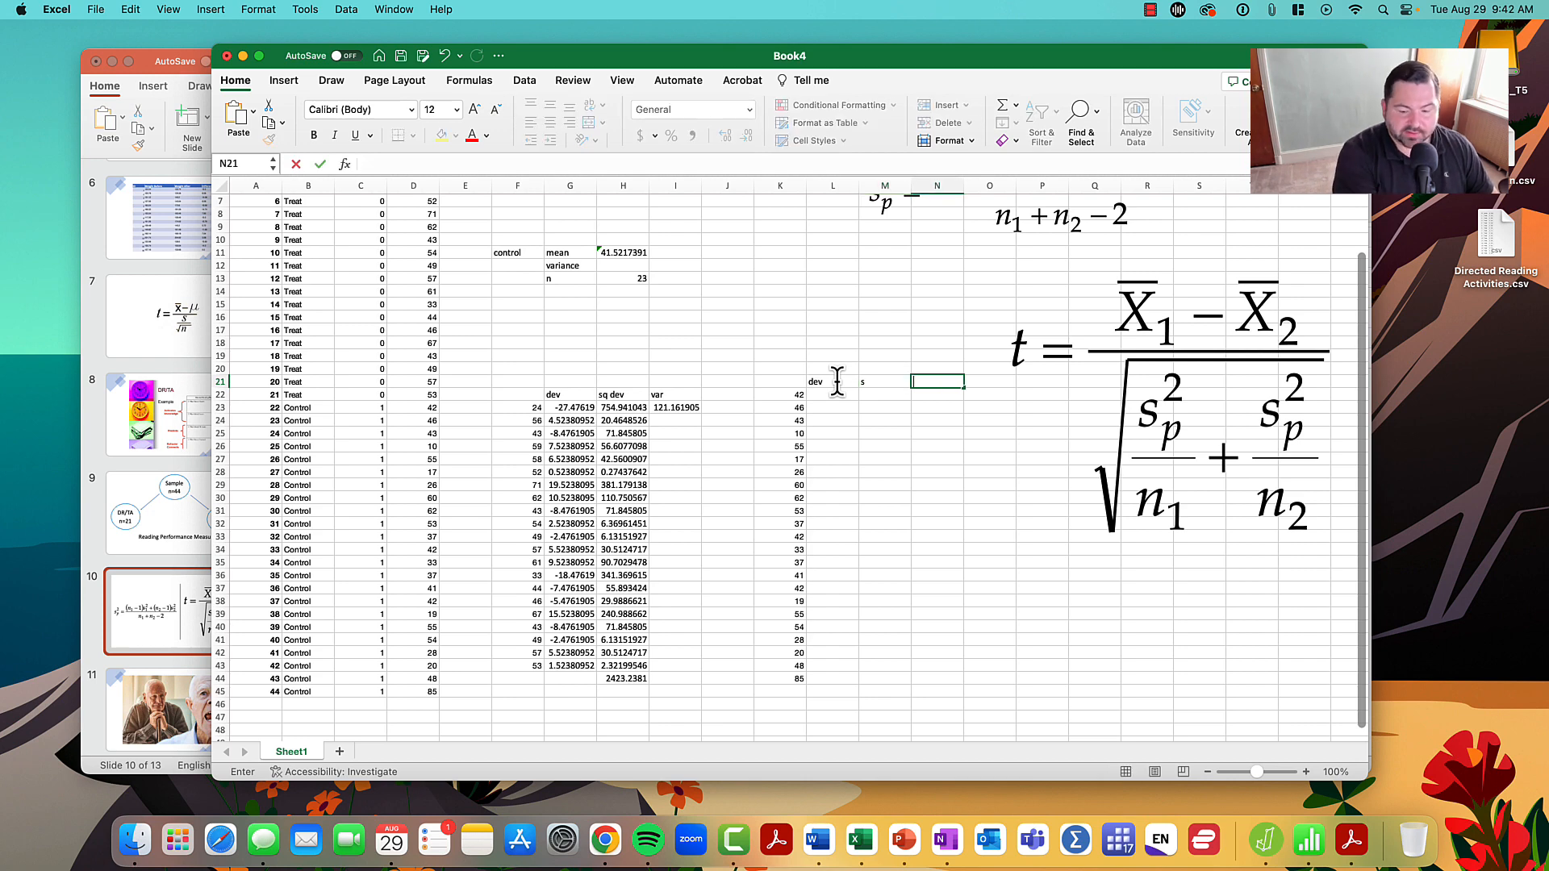
key(shift+Tab)
text(sq)
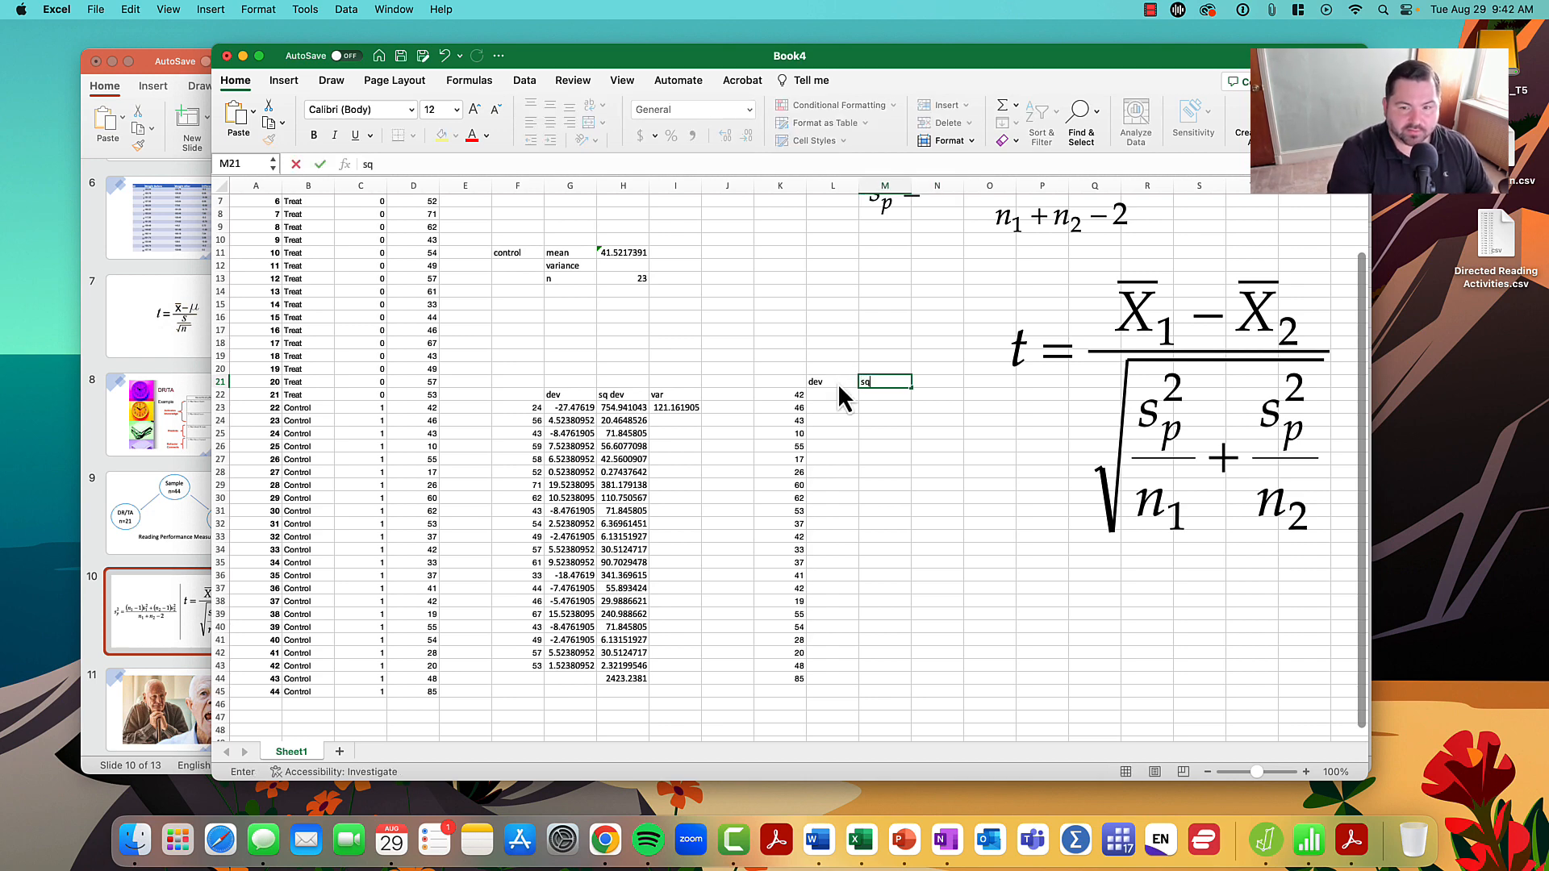
text( dev)
key(Tab)
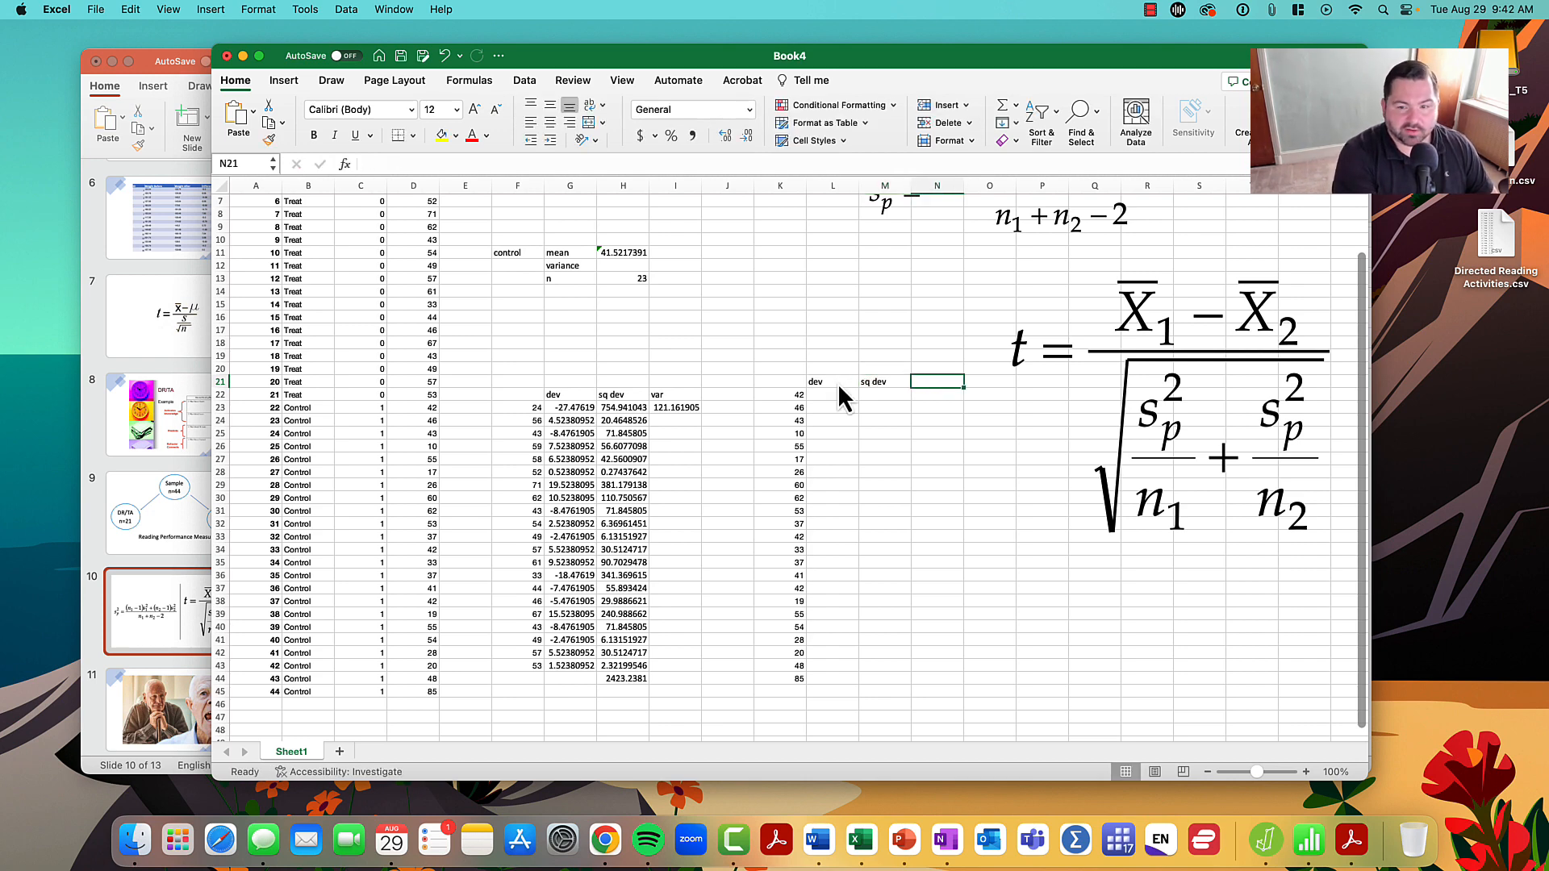
text(var)
key(Return)
- Calculate the deviation from the control mean in L22 with =K22-$H$11 and fill the formula down to L44
key(Left)
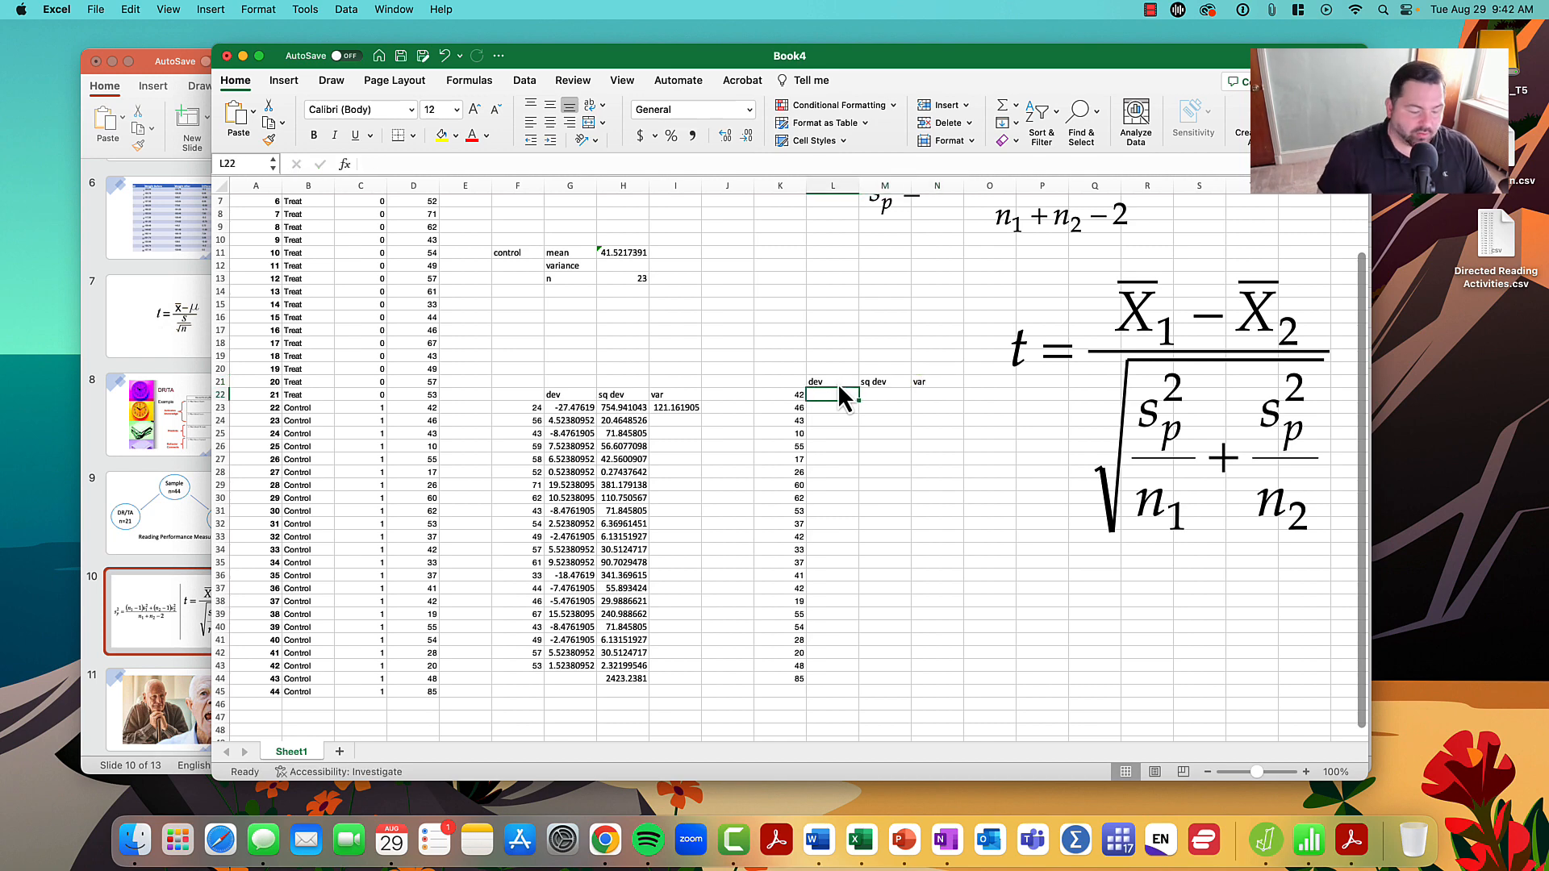
text(=)
click(781, 391)
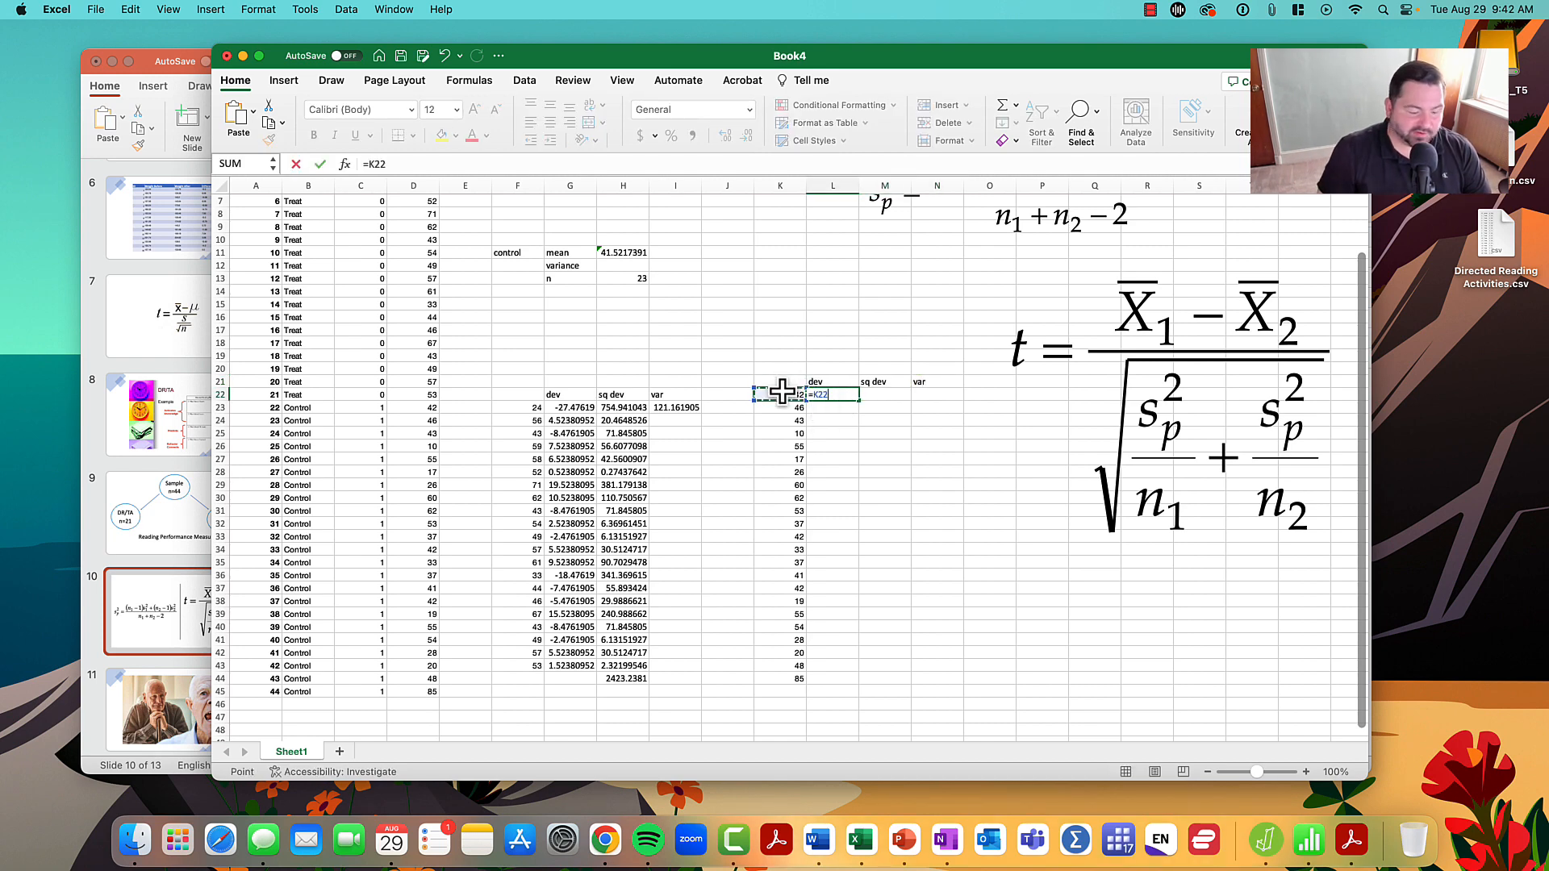
text(-)
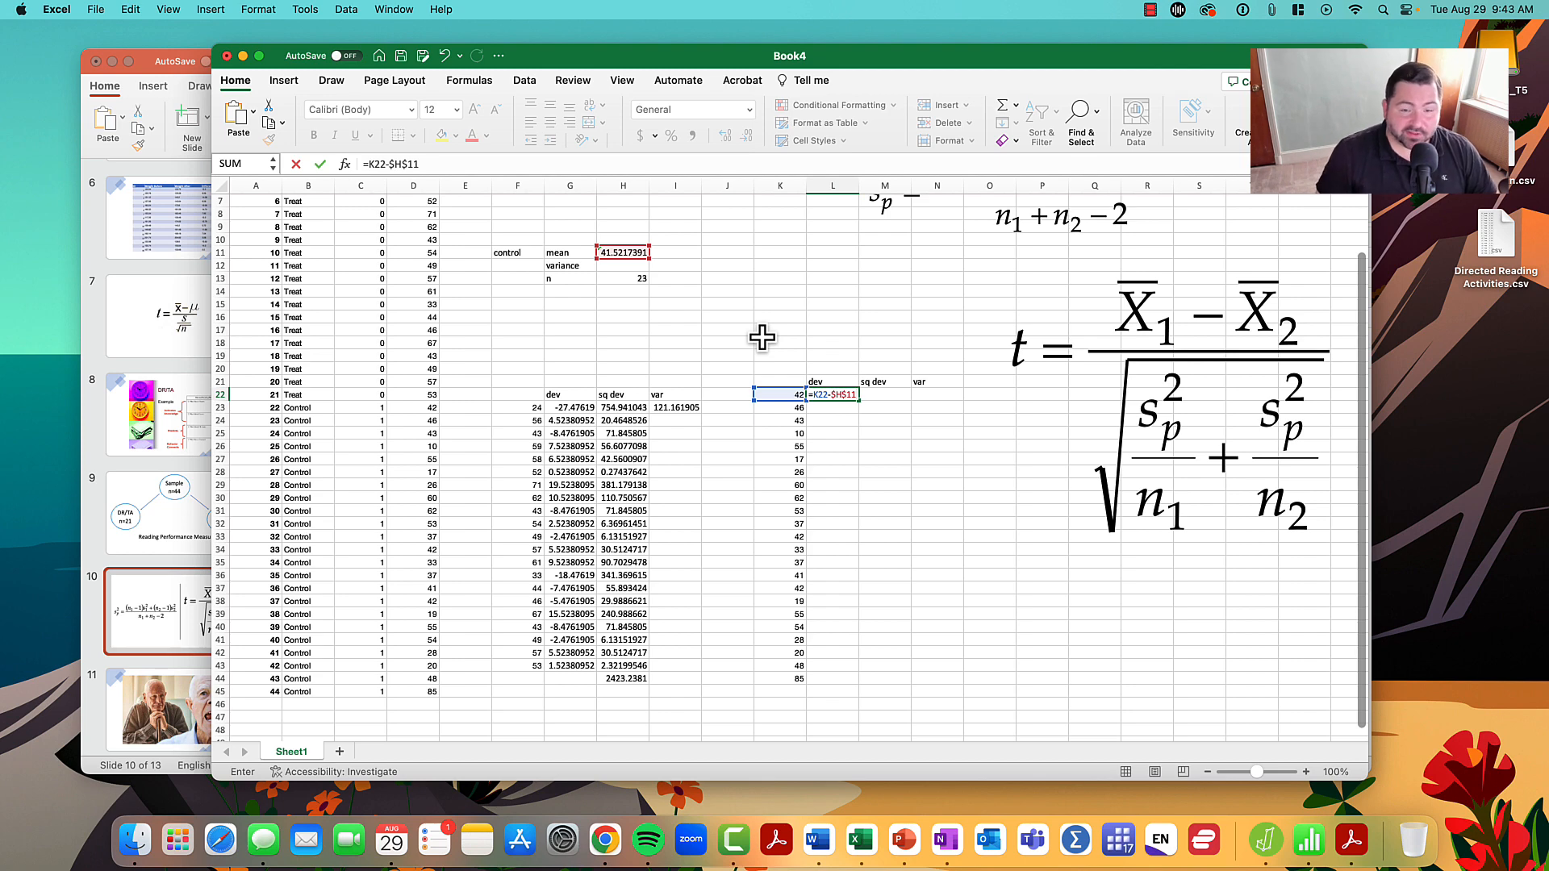
key(Return)
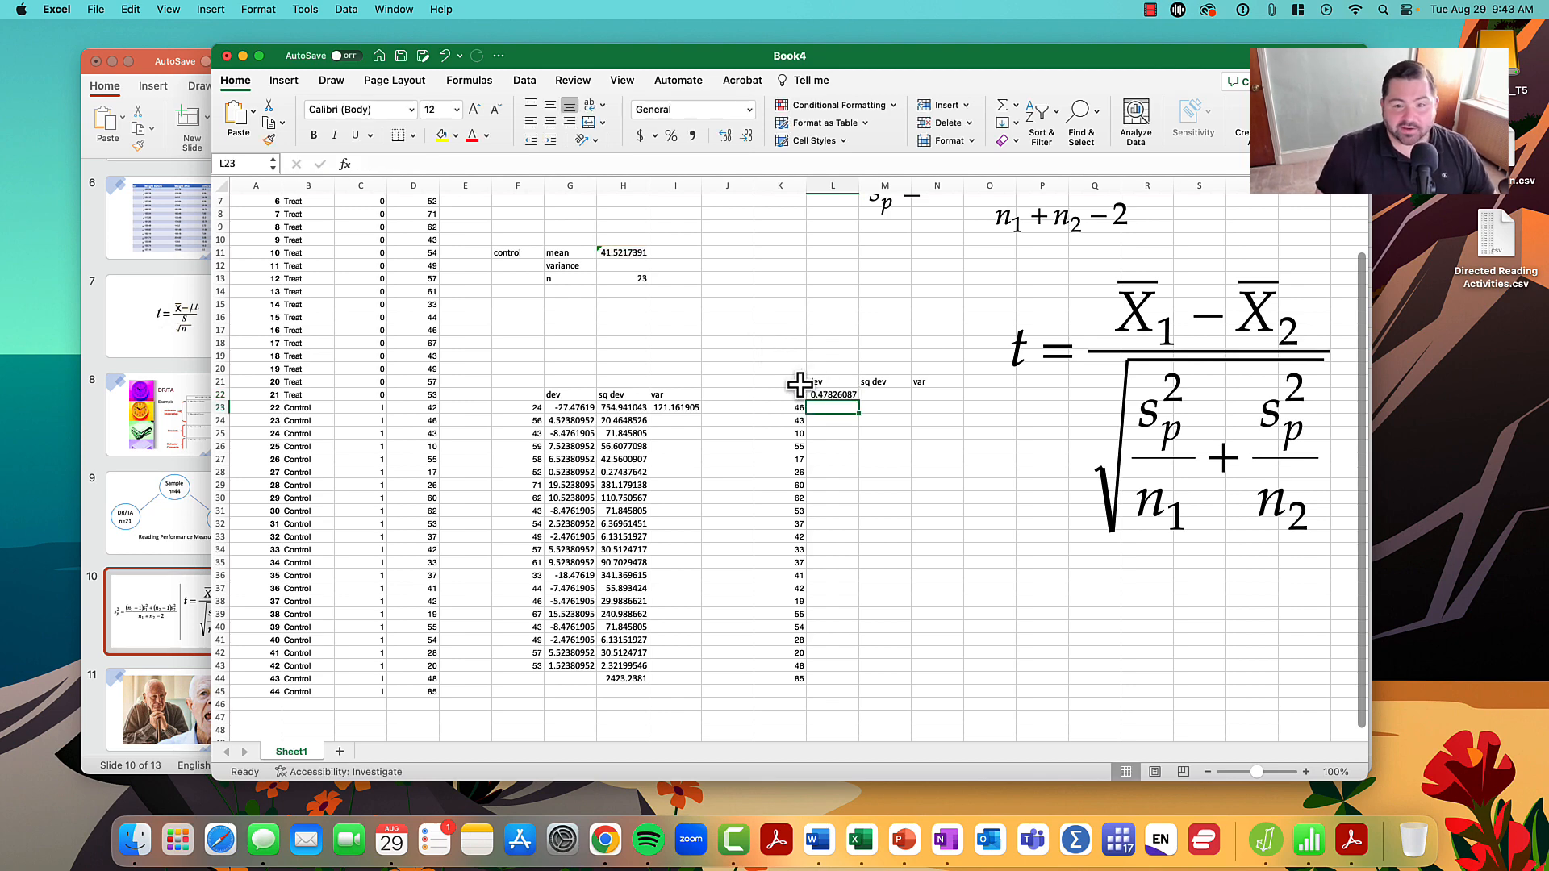
click(847, 395)
drag(860, 403, 851, 691)
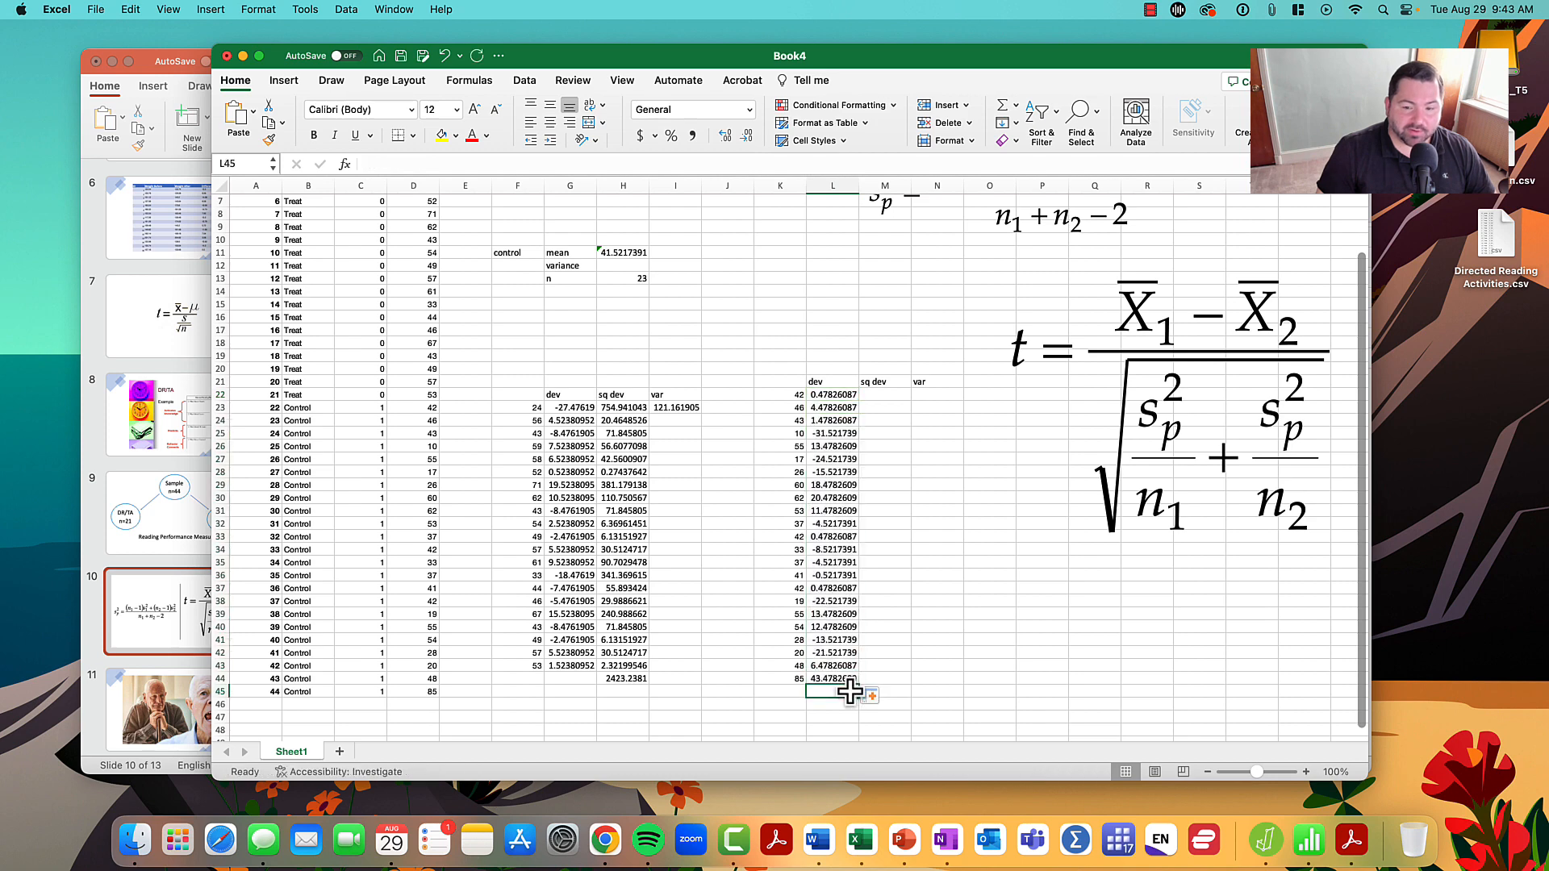
- Square the deviation in M22 with =L22*L22 and fill the formula down to M44
click(871, 395)
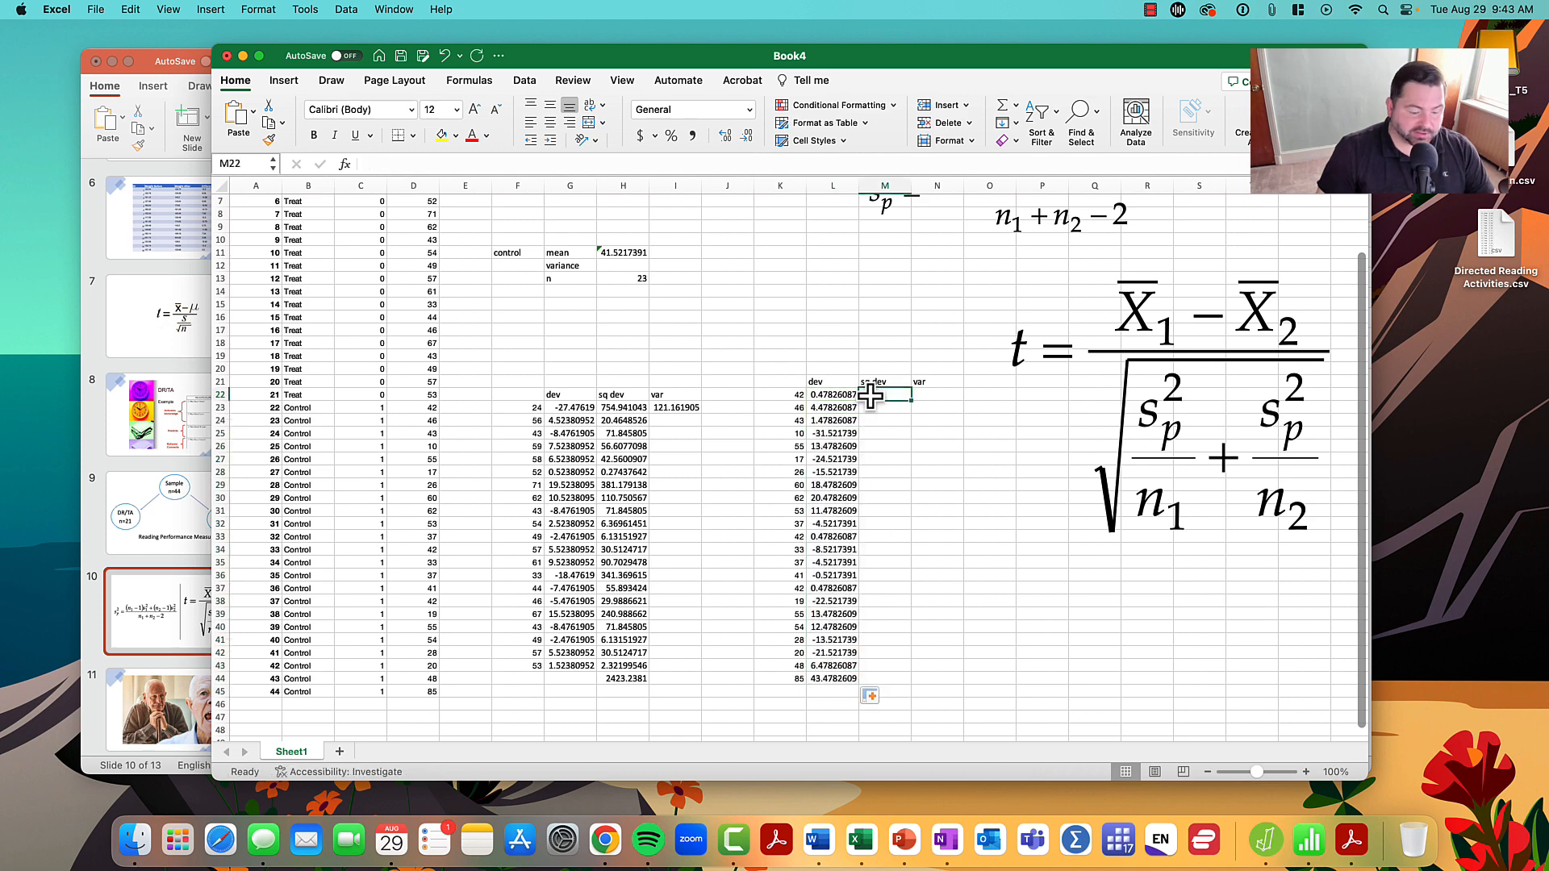
text(=)
click(826, 396)
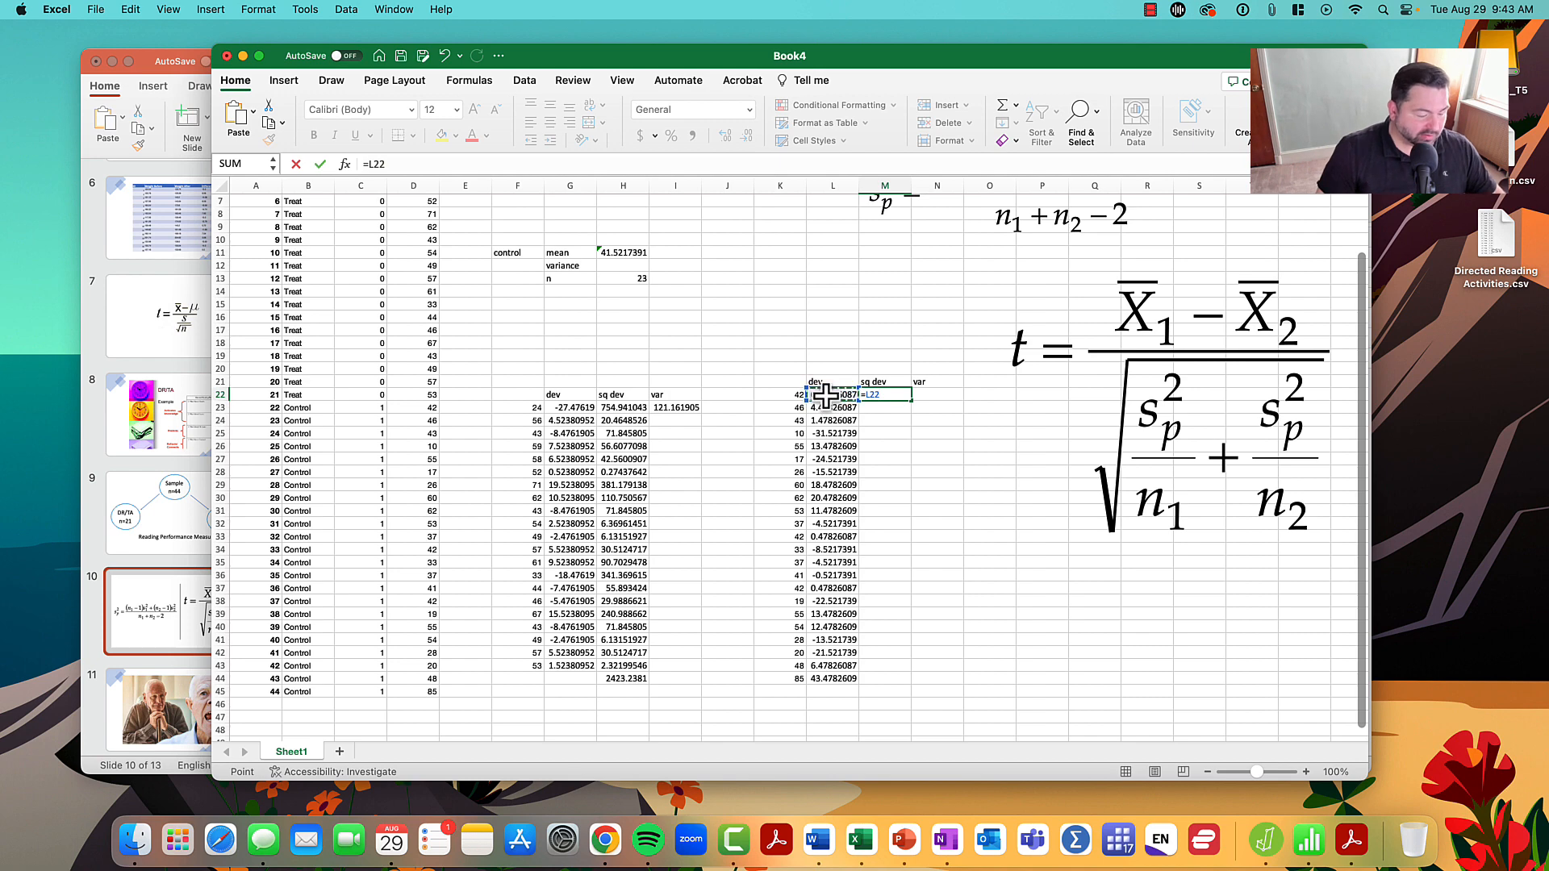
text(*)
click(826, 395)
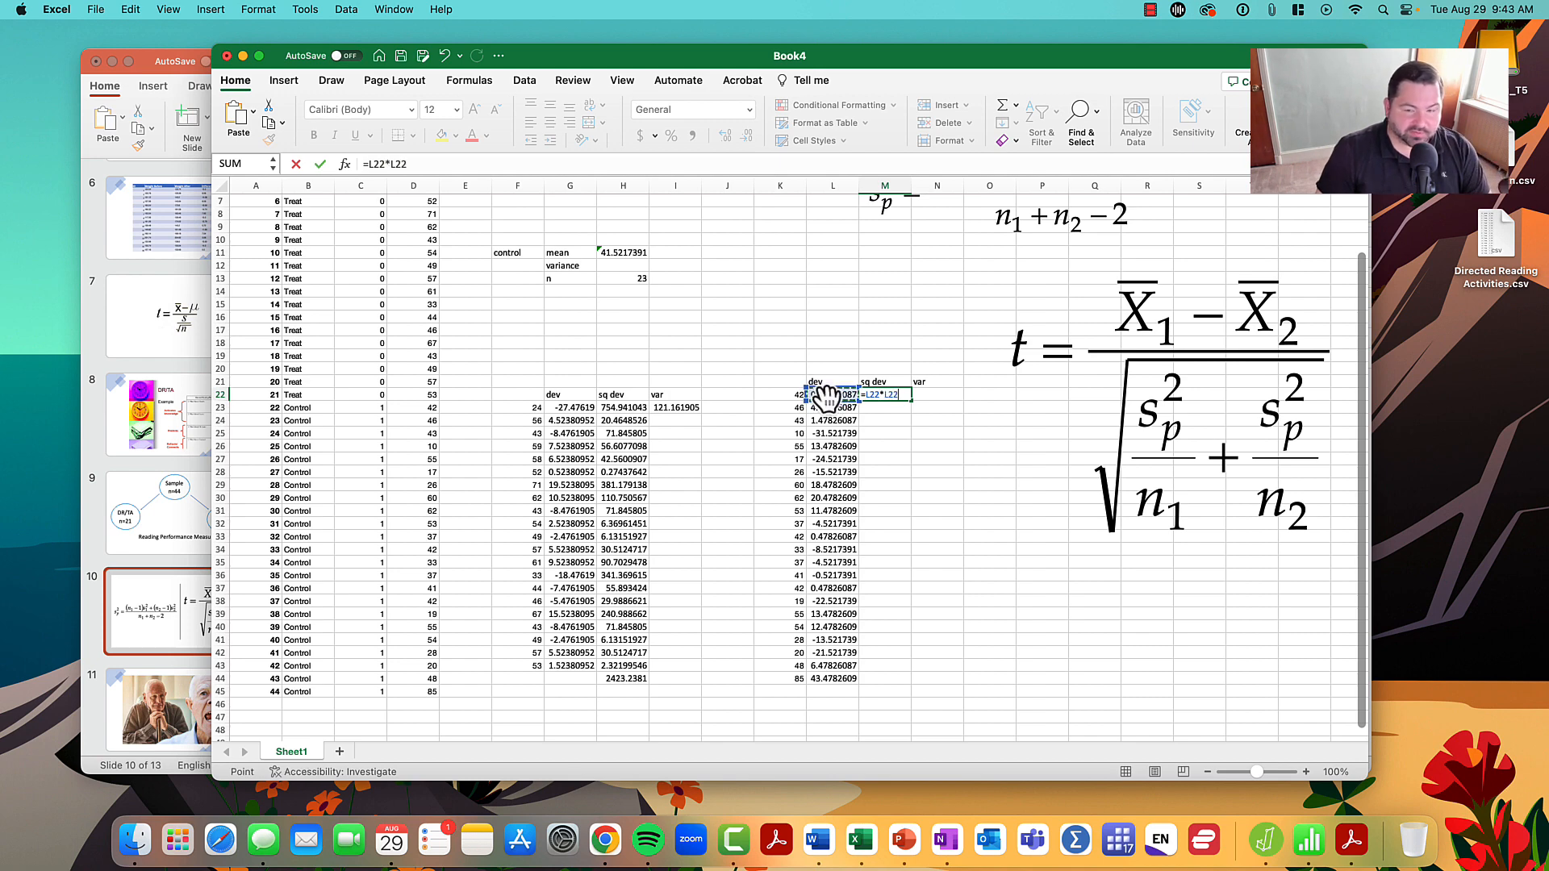
key(Return)
click(901, 395)
drag(911, 401, 900, 682)
- Total the control group's squared deviations in M45 with =SUM(M22:M44)
click(887, 691)
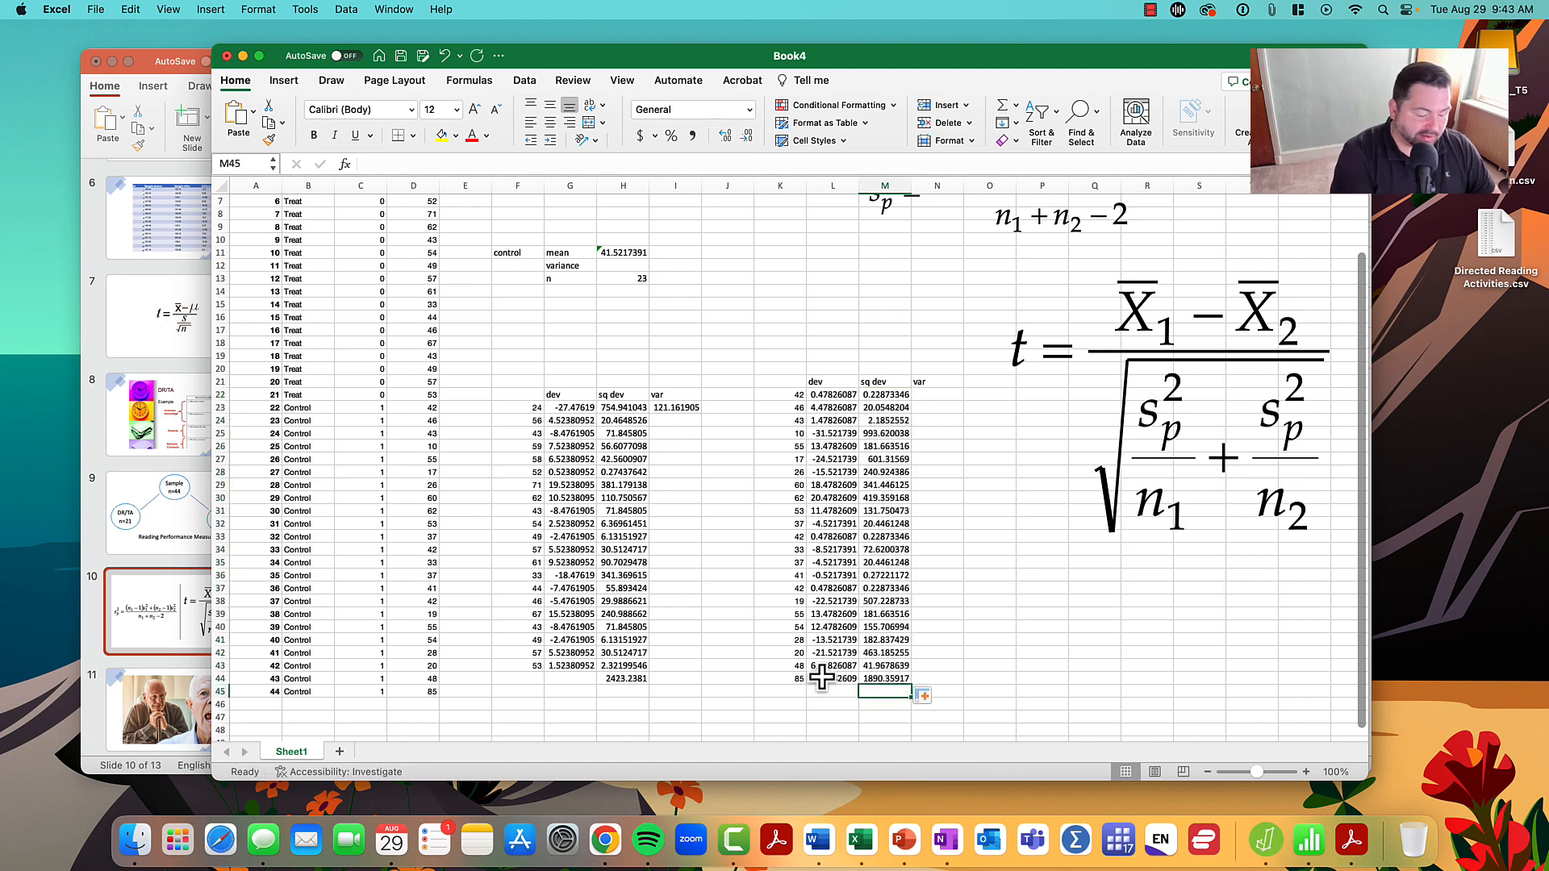
text(=sum()
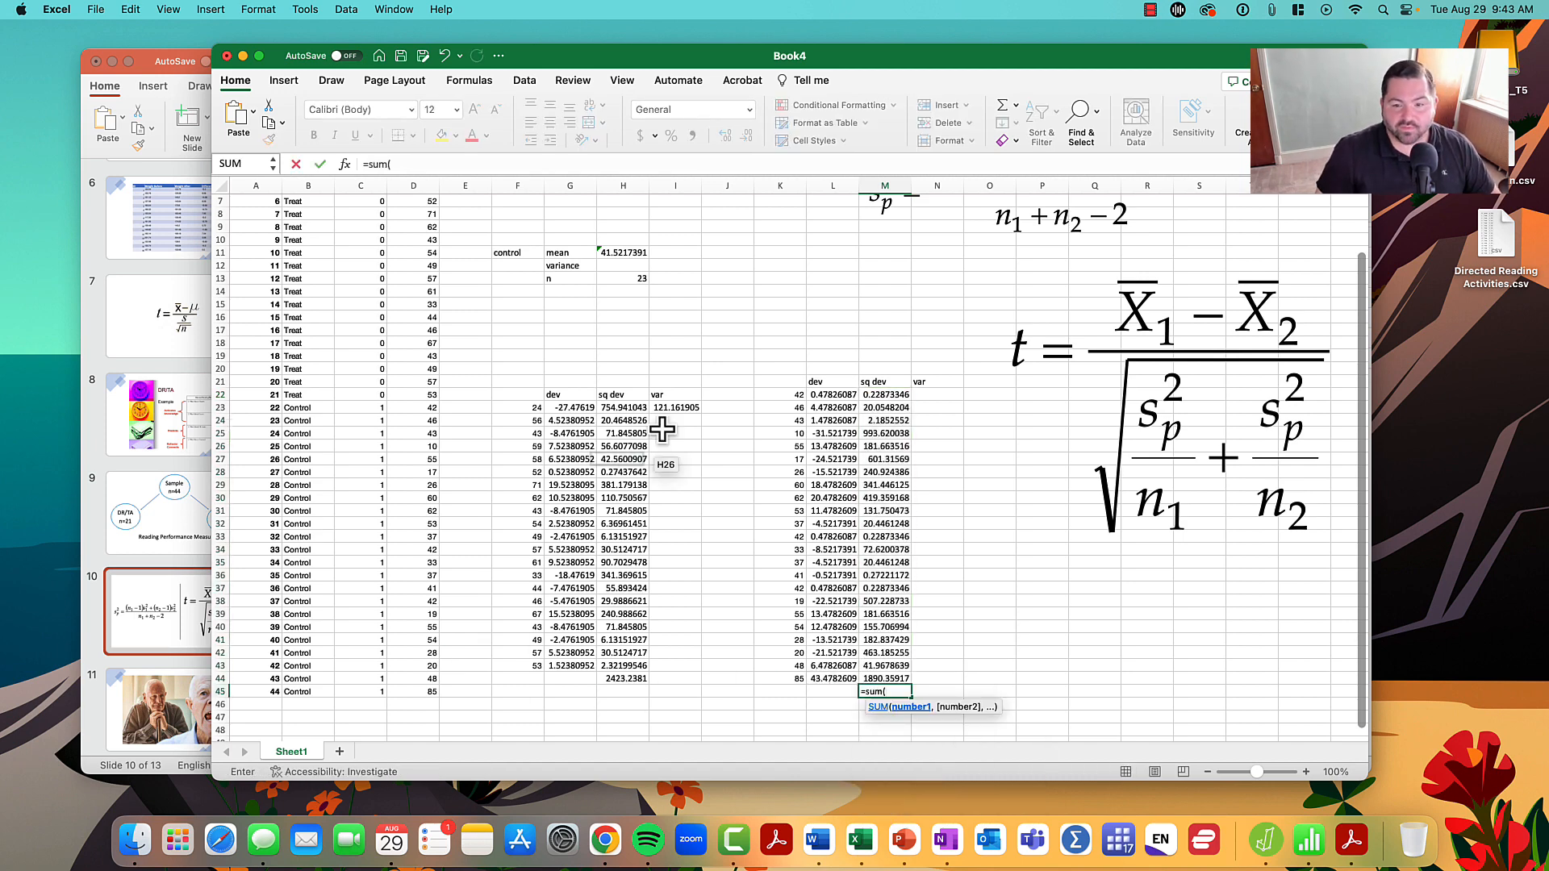
drag(884, 394, 881, 676)
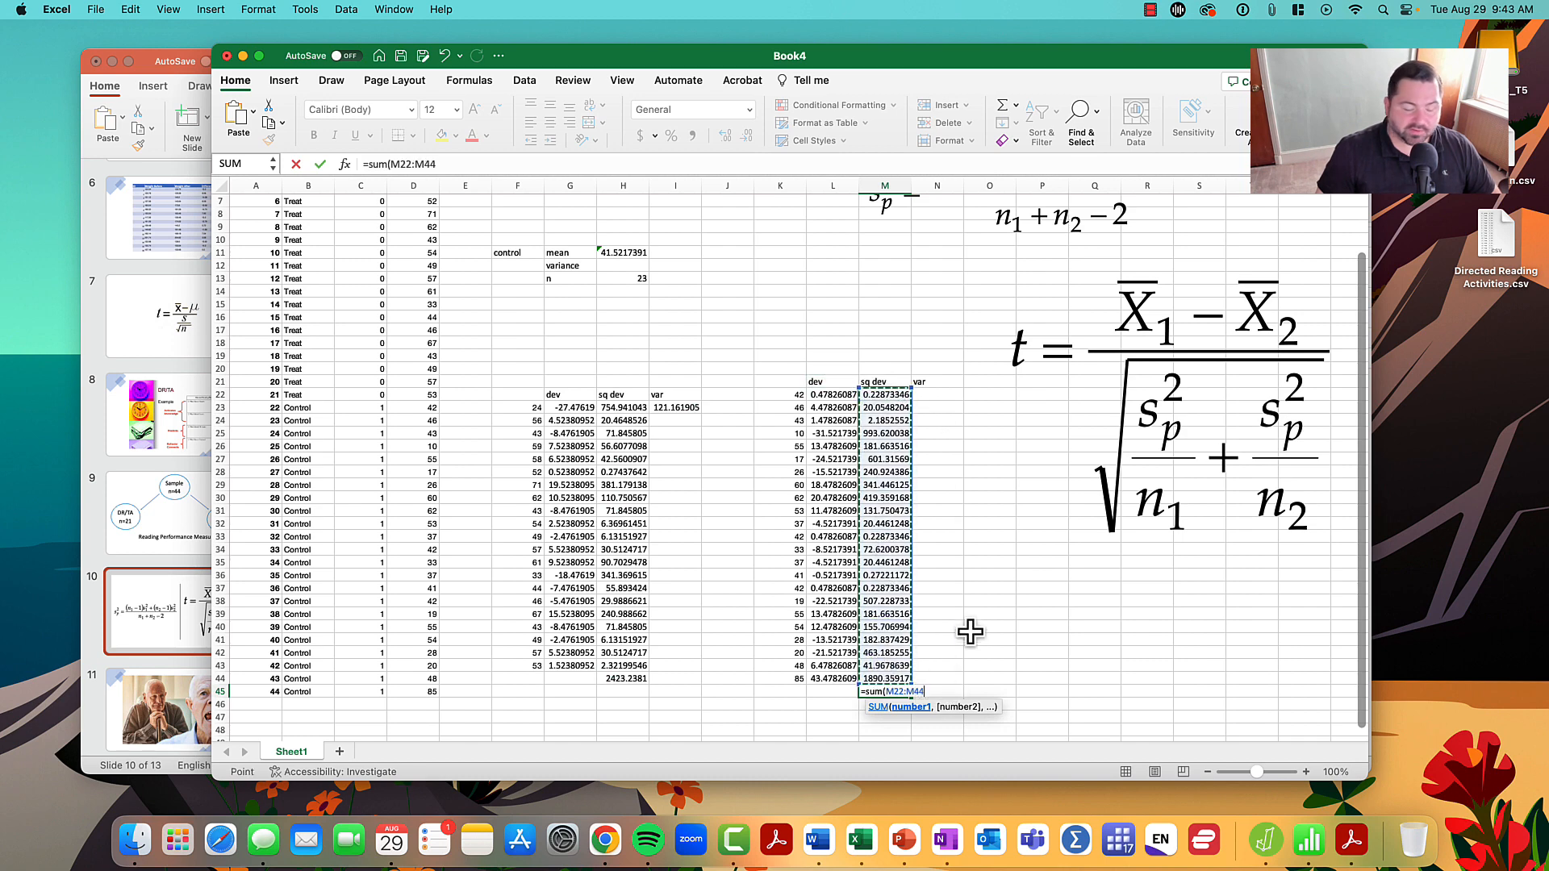
key(Return)
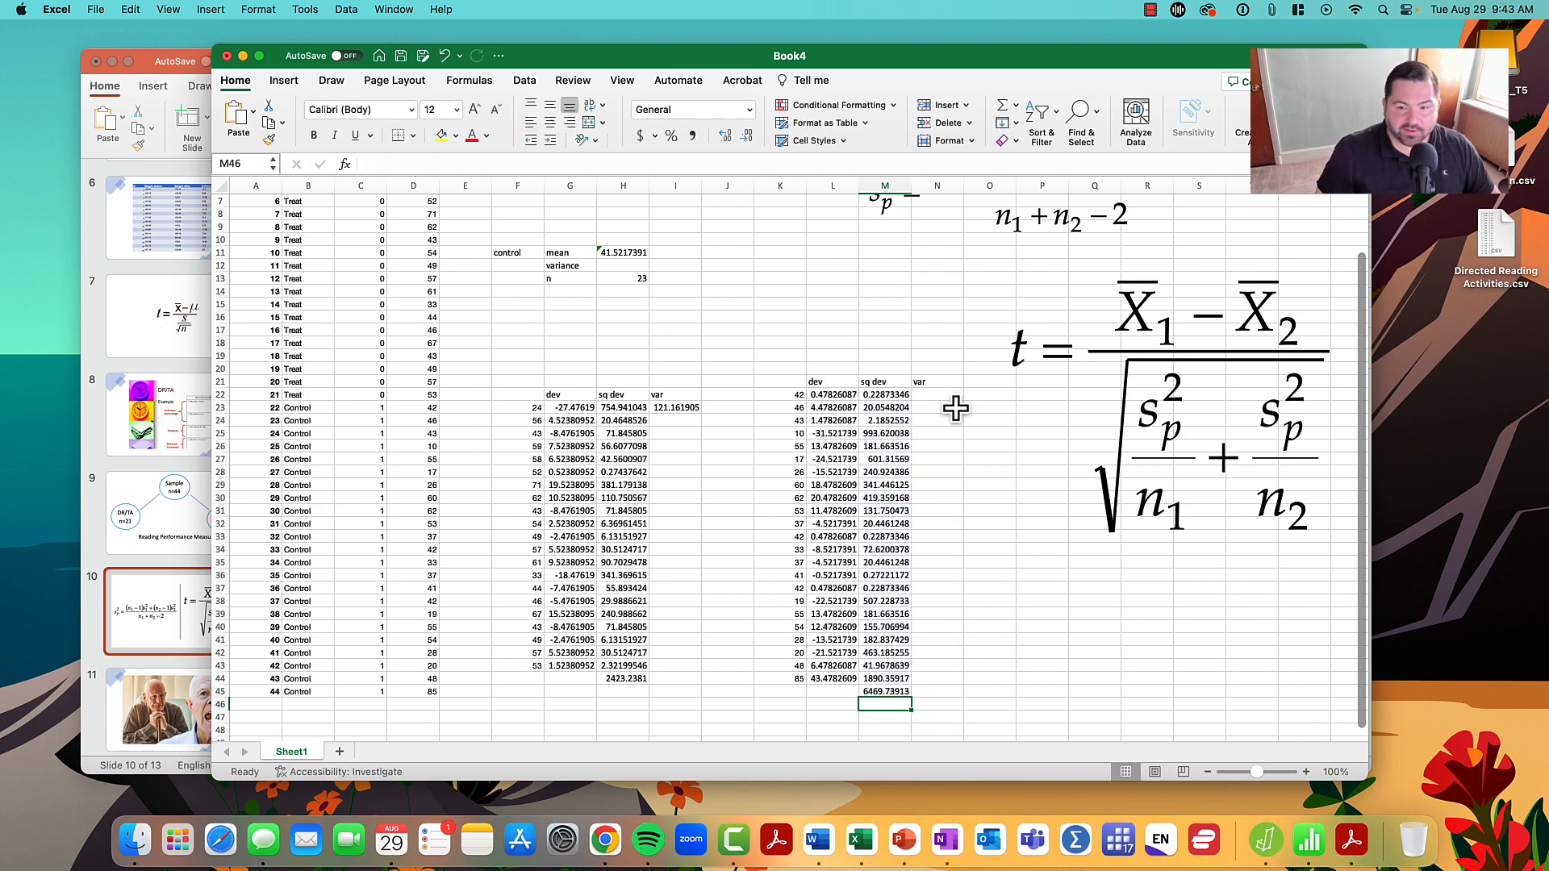
- Calculate the control group's variance in N22 by dividing the sum in M45 by the group's n minus 1
click(938, 407)
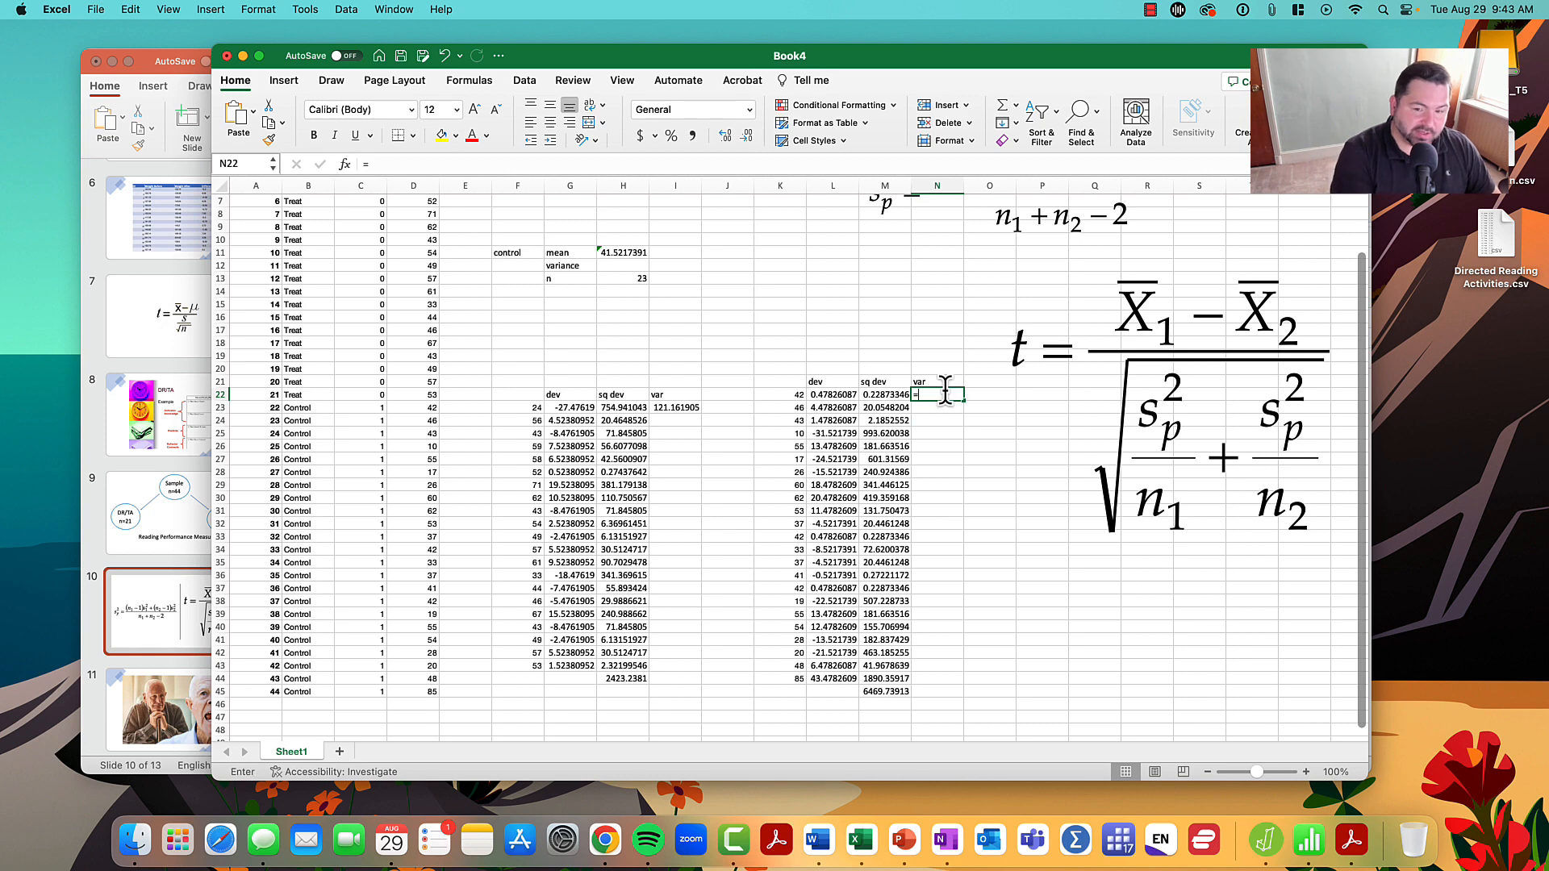
text(=)
click(875, 692)
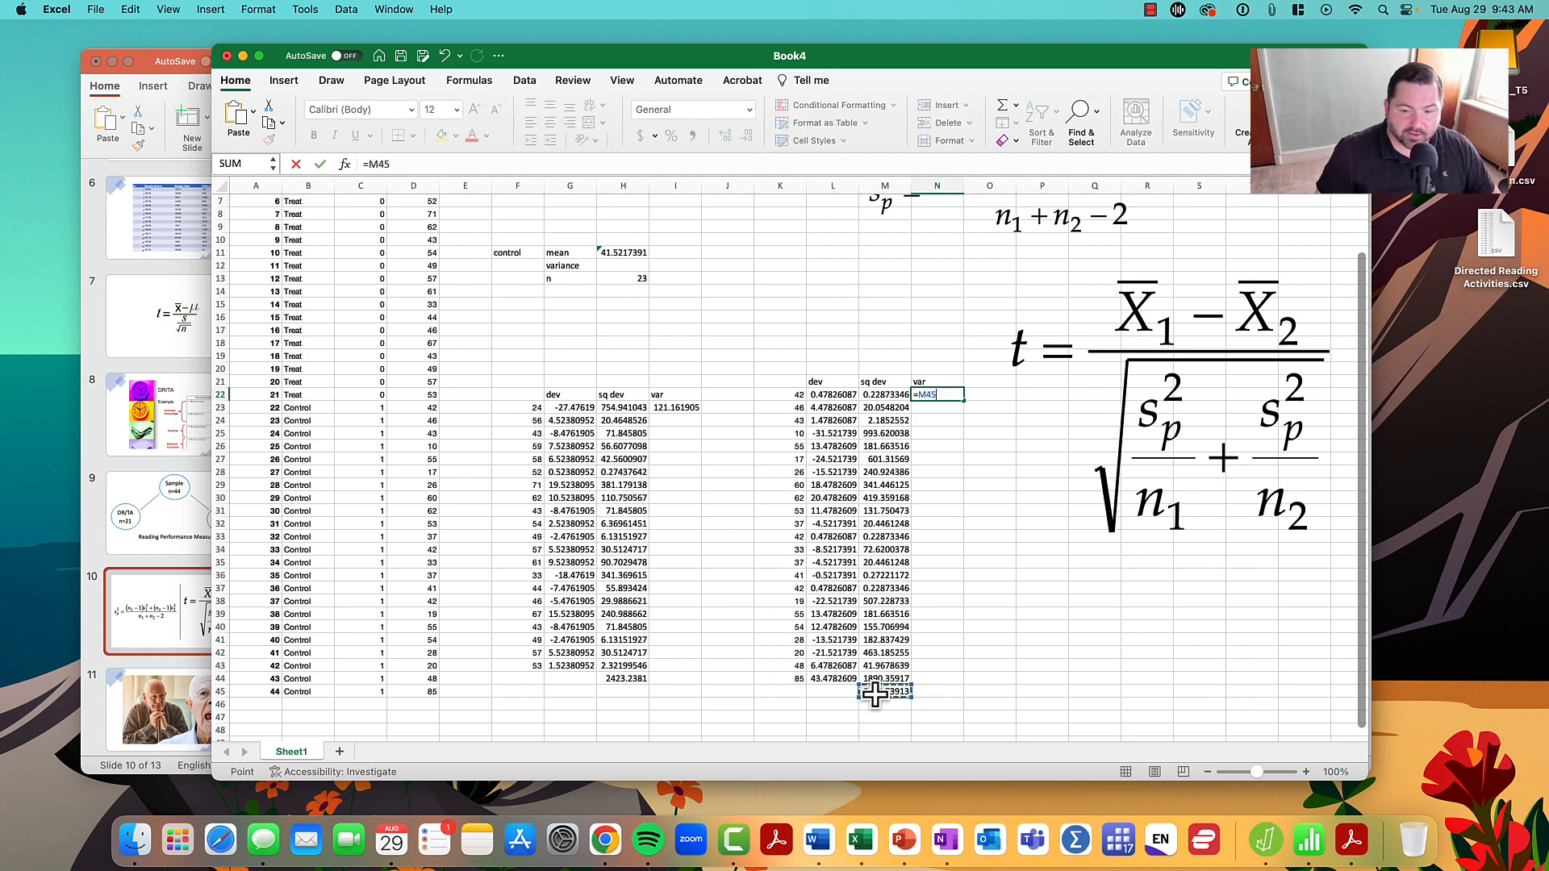
text(/22)
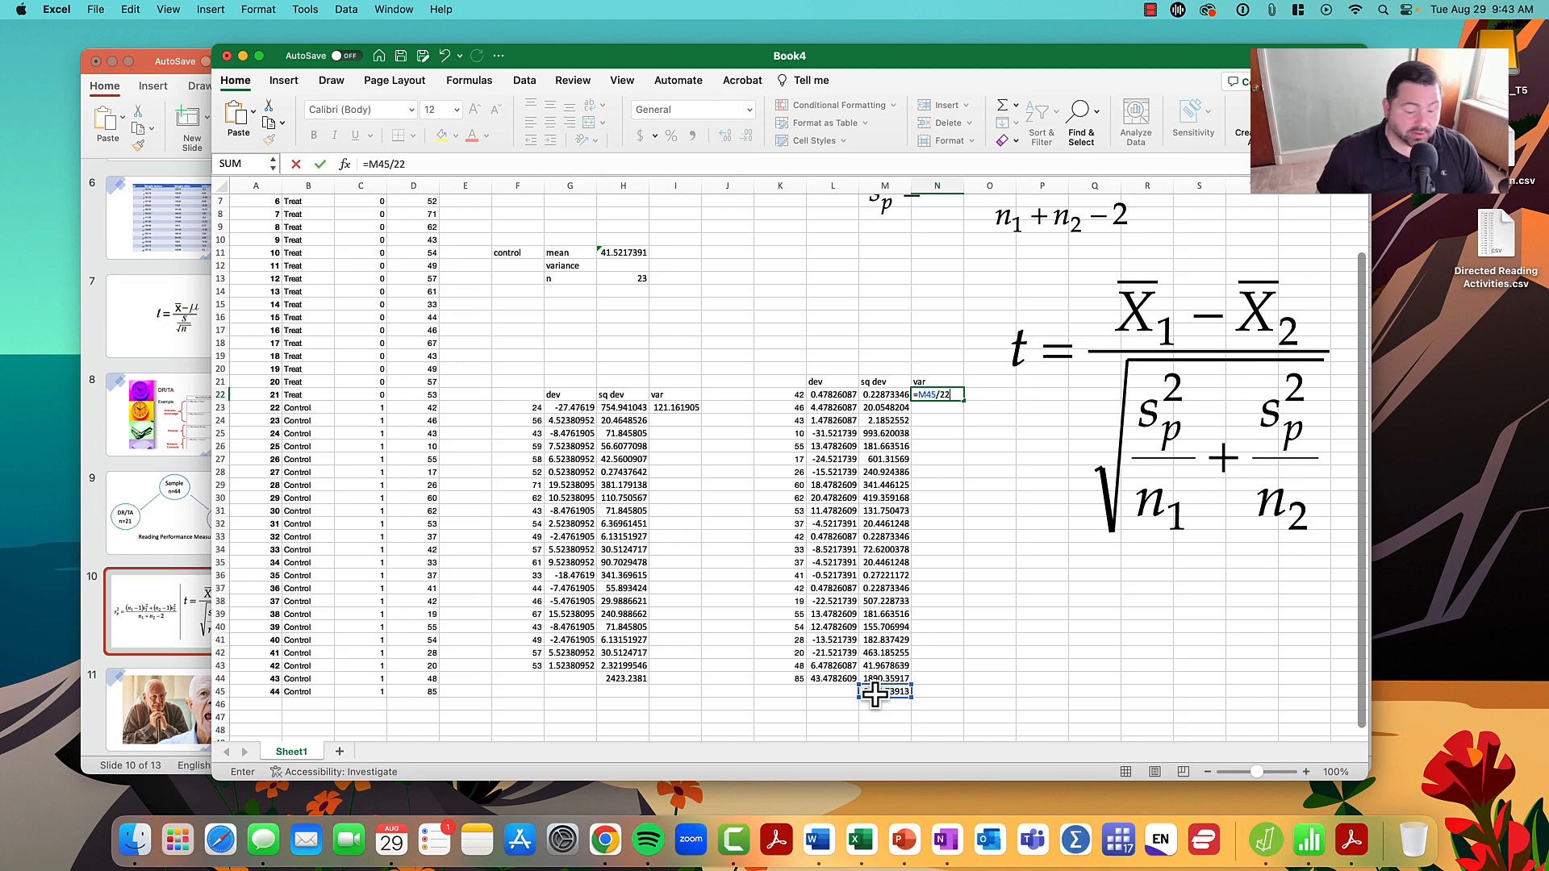
key(Return)
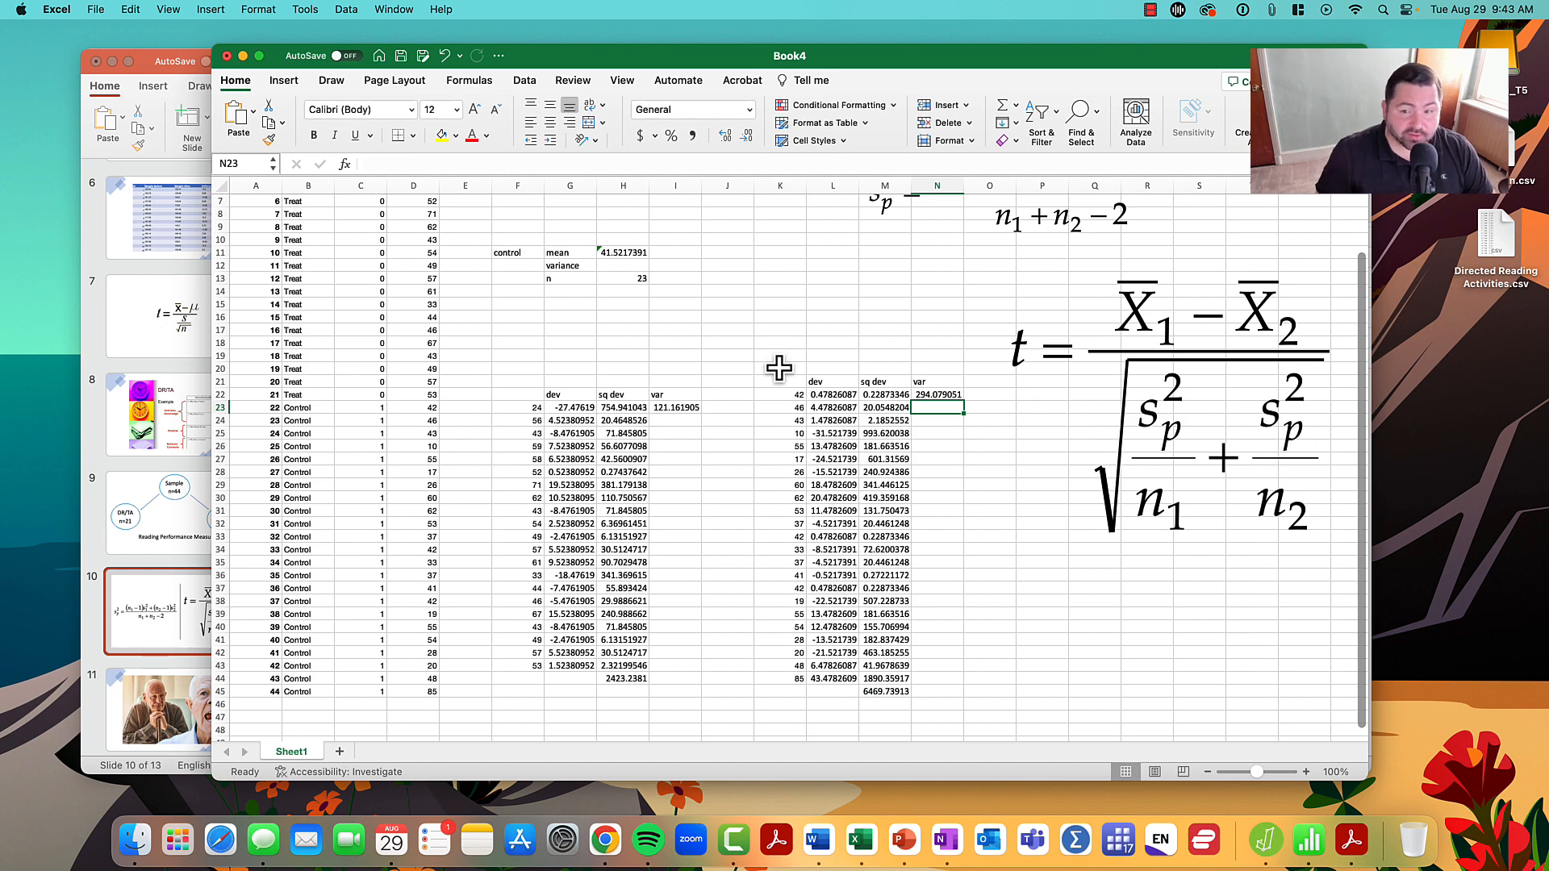
- Fill the summary variances with I23's value in H4 for treat and N22's value in H12 for control, and reposition both formula pictures
scroll(884, 408, up, 2)
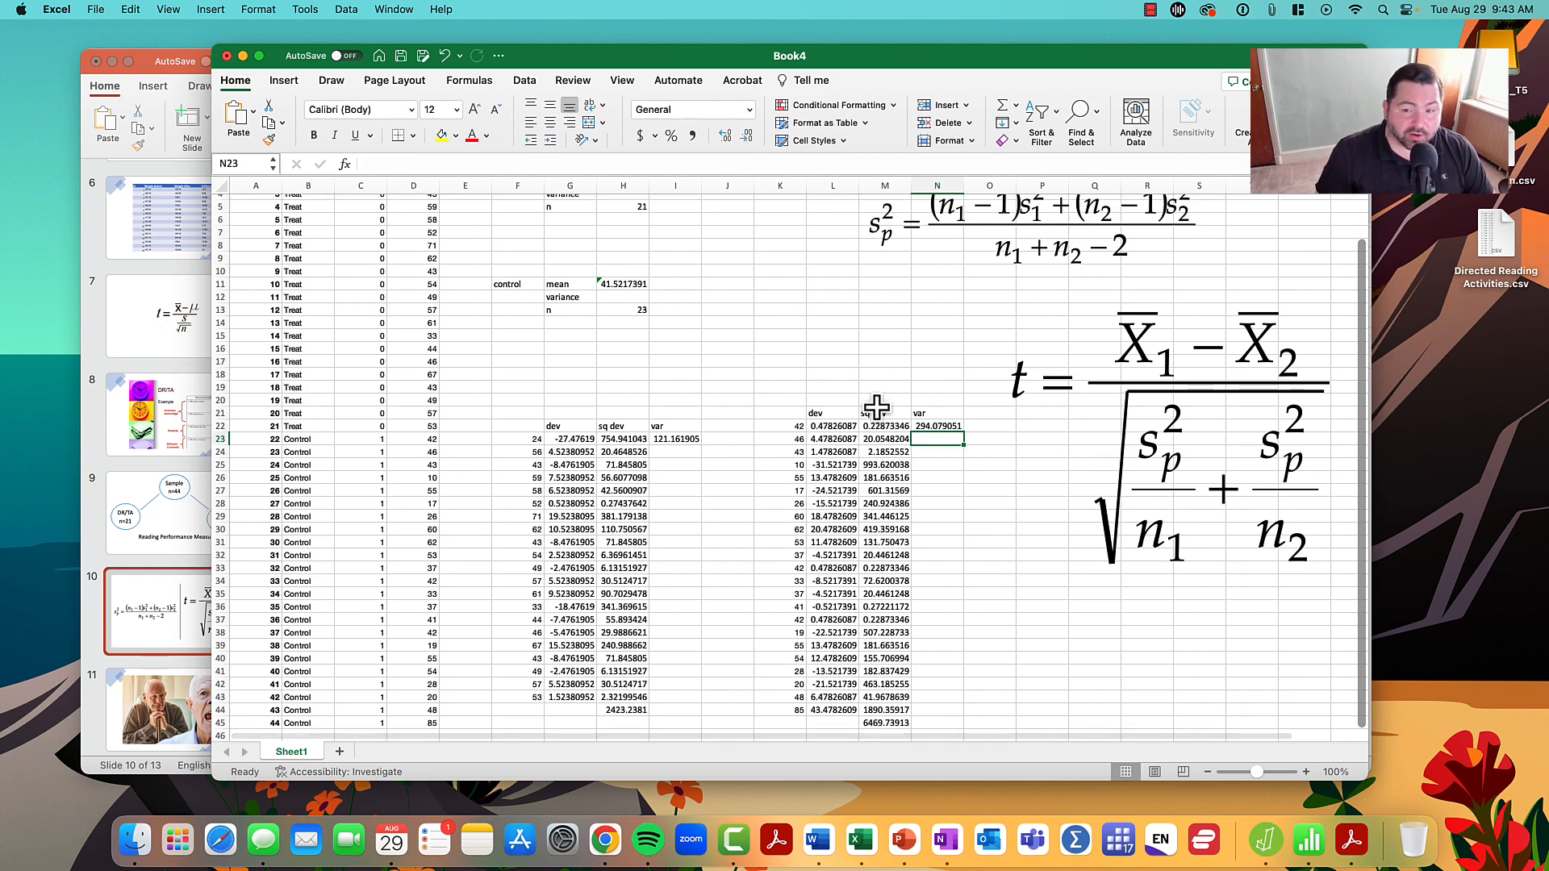
scroll(875, 407, up, 1)
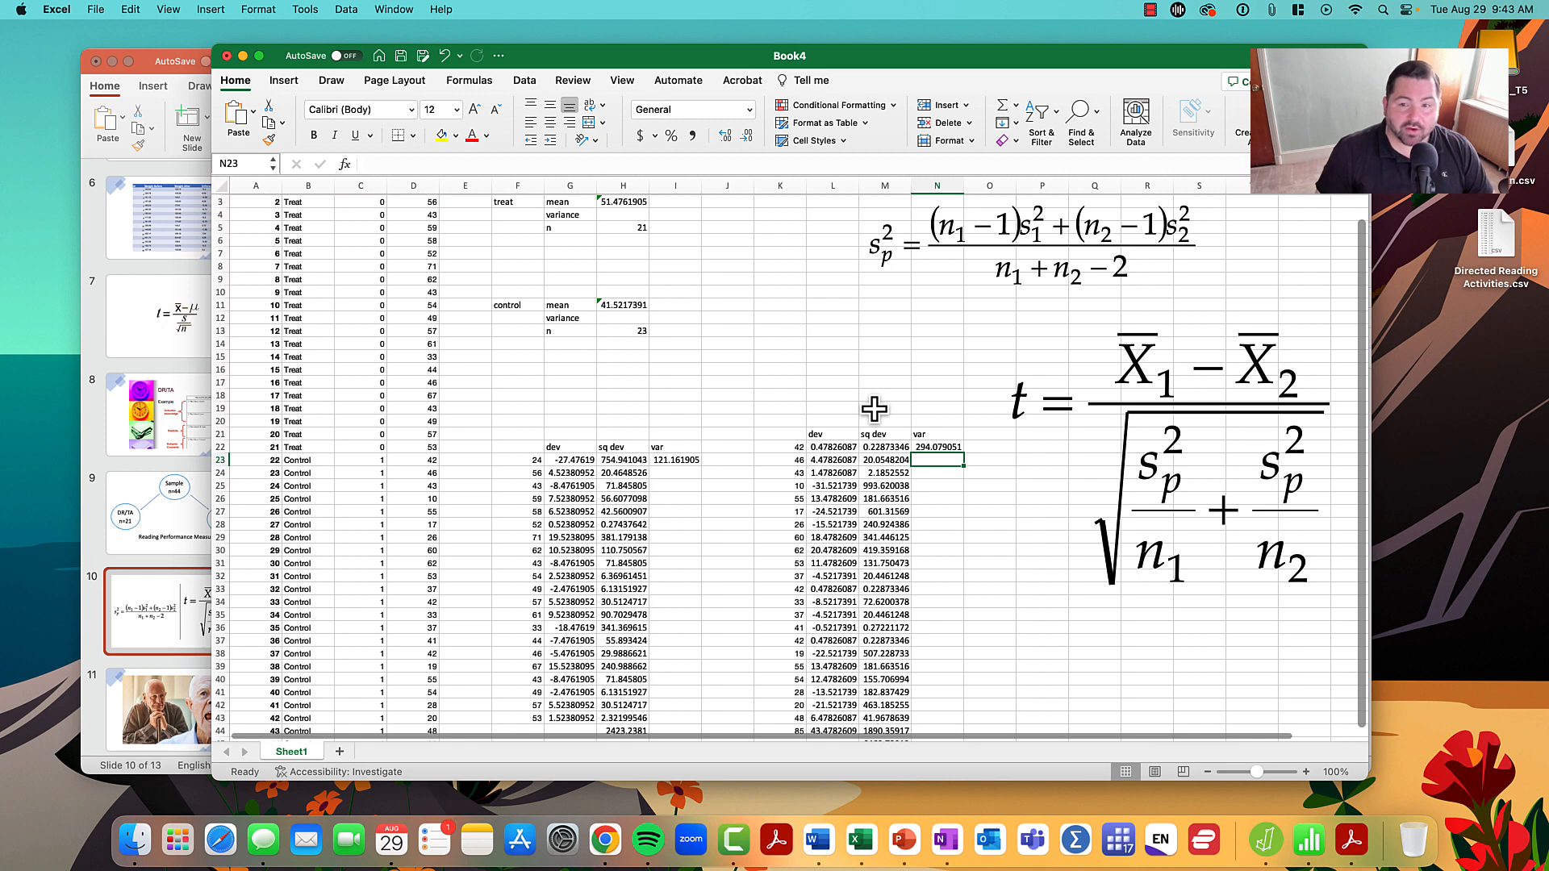
scroll(874, 409, up, 1)
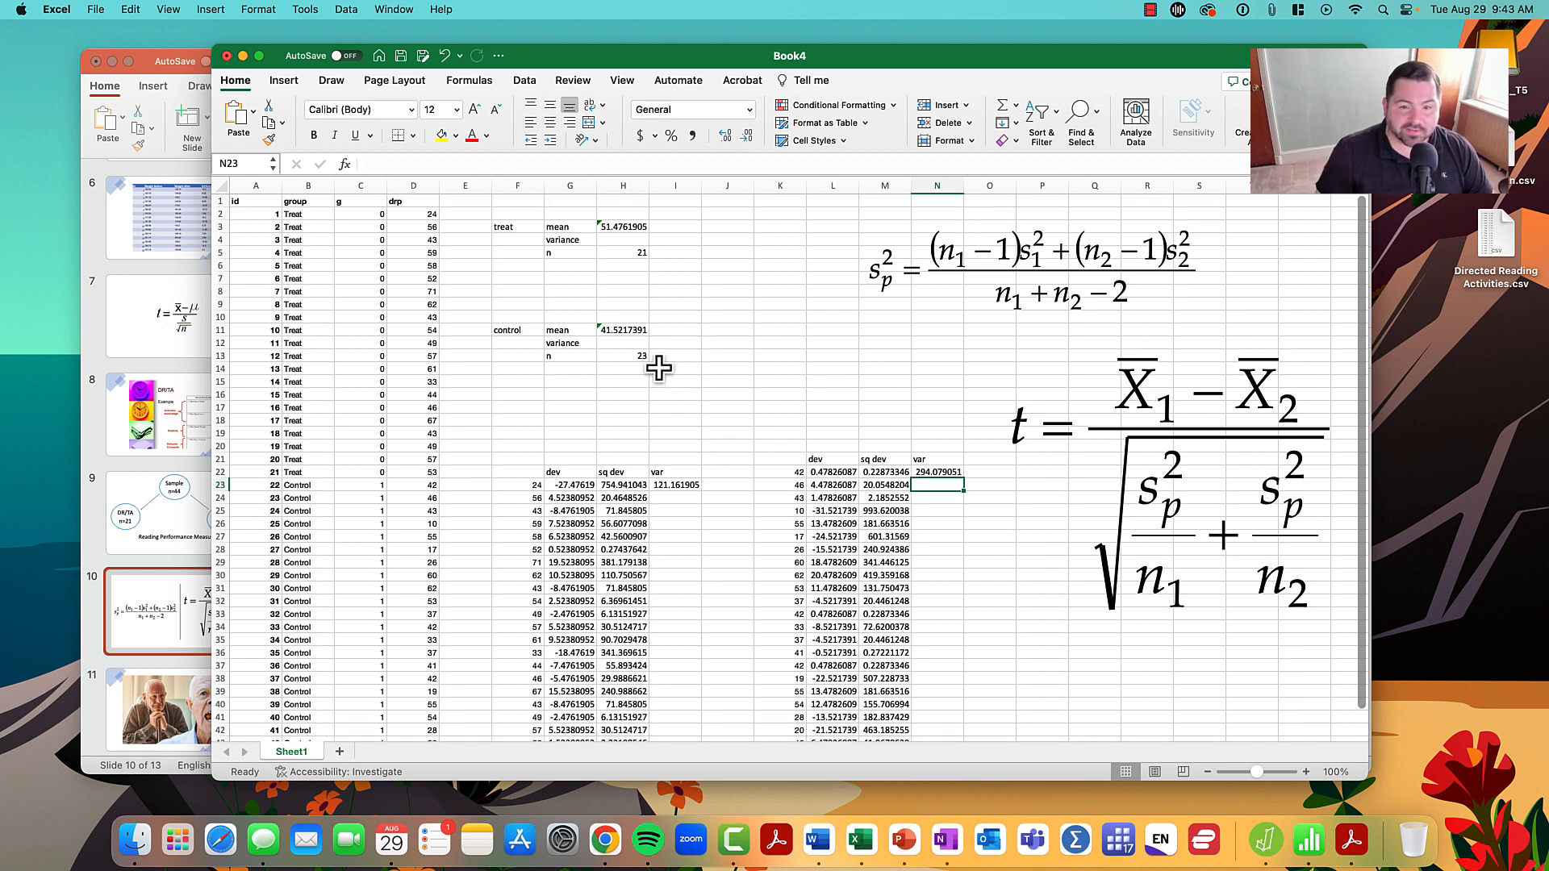
click(632, 244)
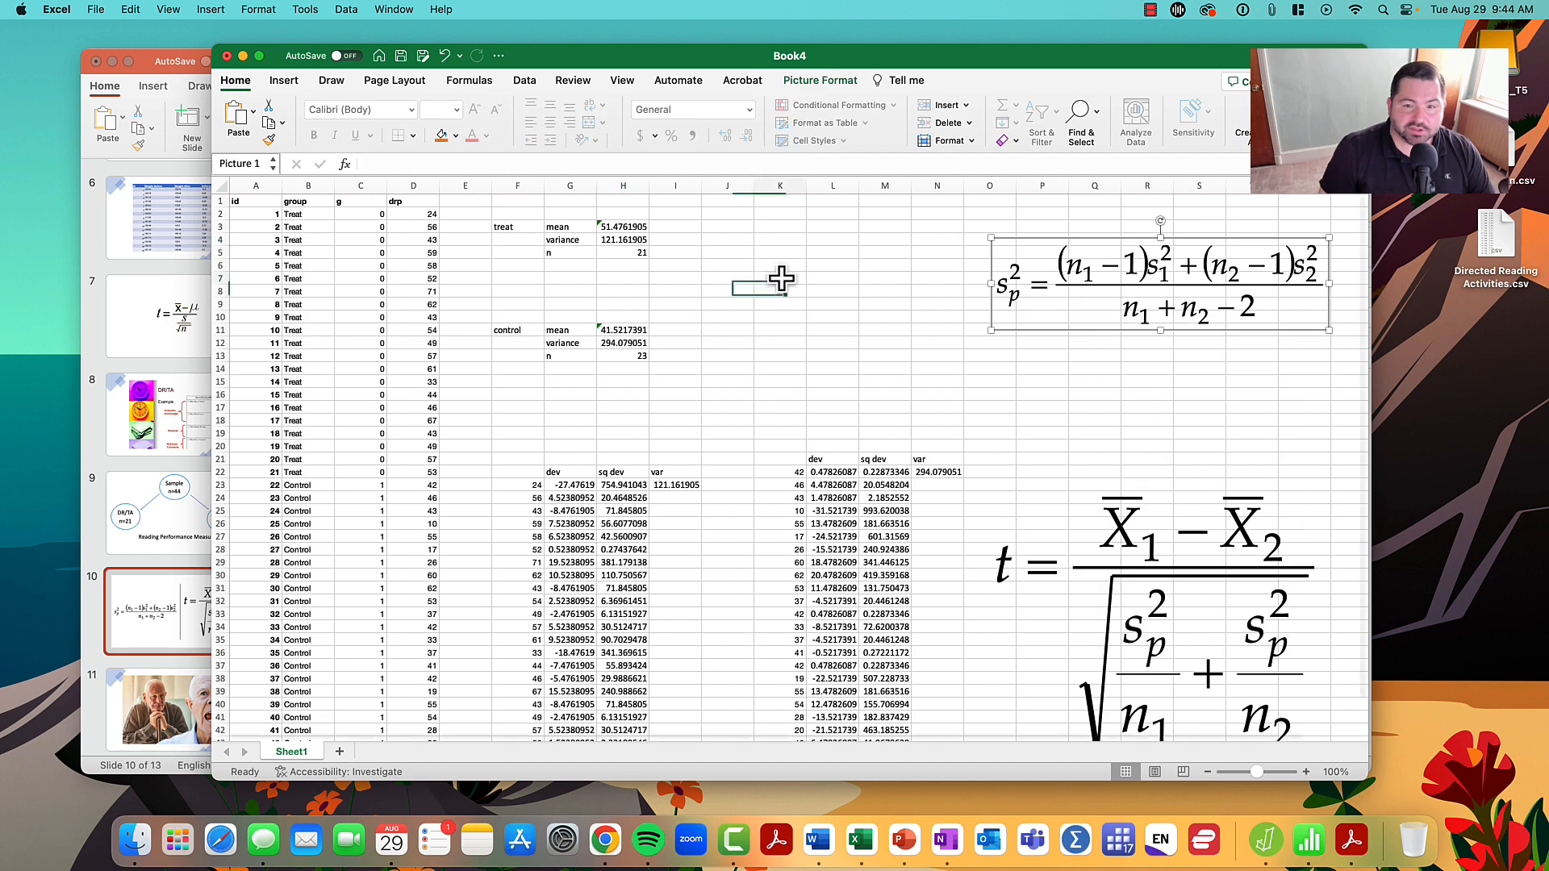
click(777, 275)
- Calculate the treat group's numerator term in J3 with =(H5-1)*H4
click(734, 226)
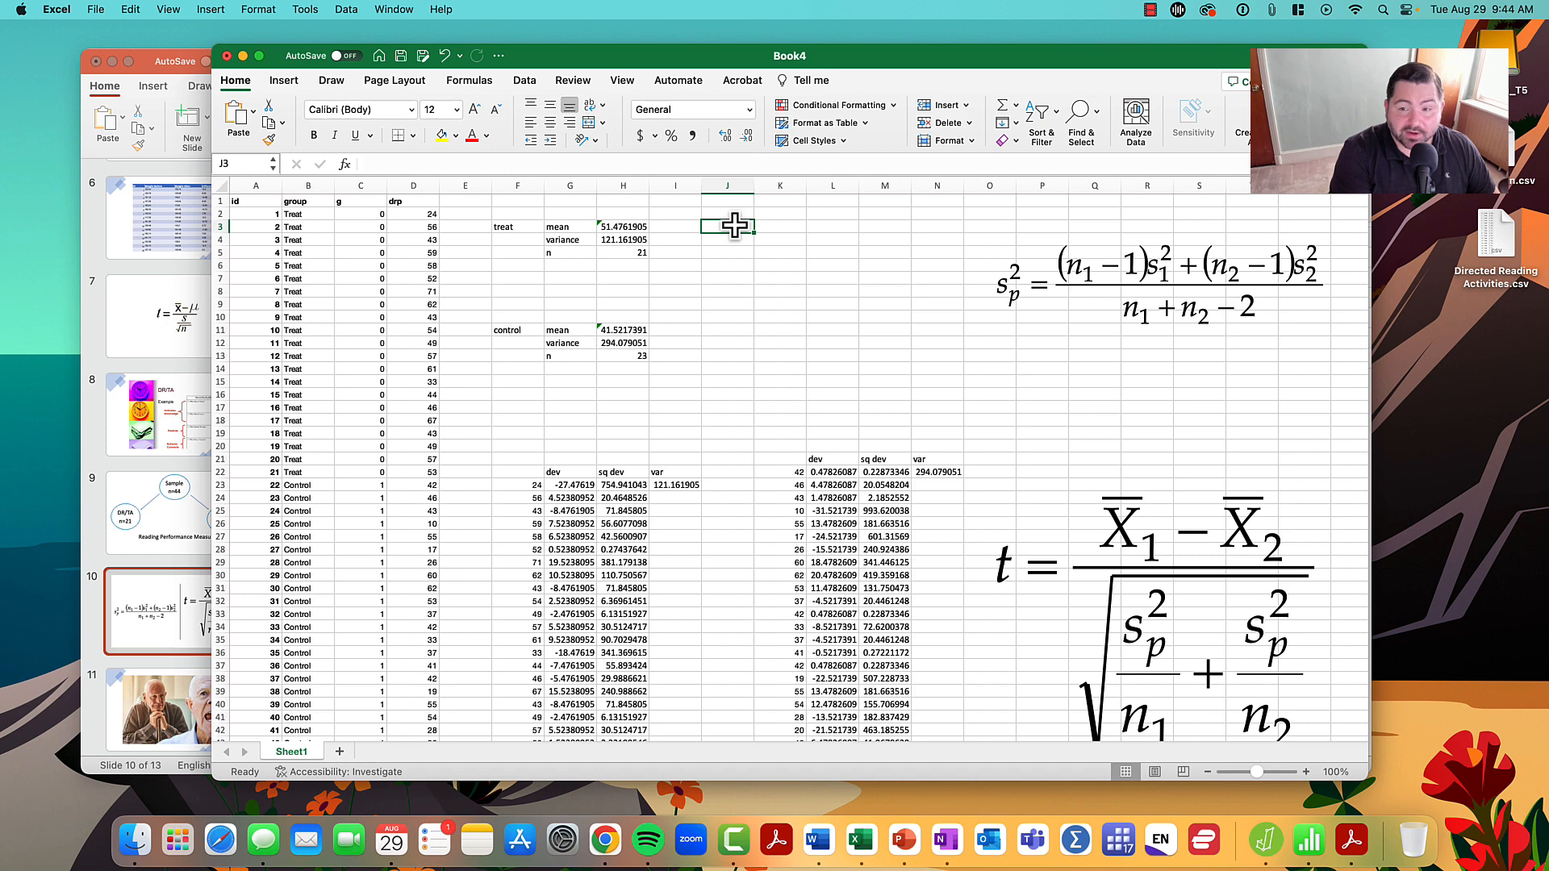
text(=)
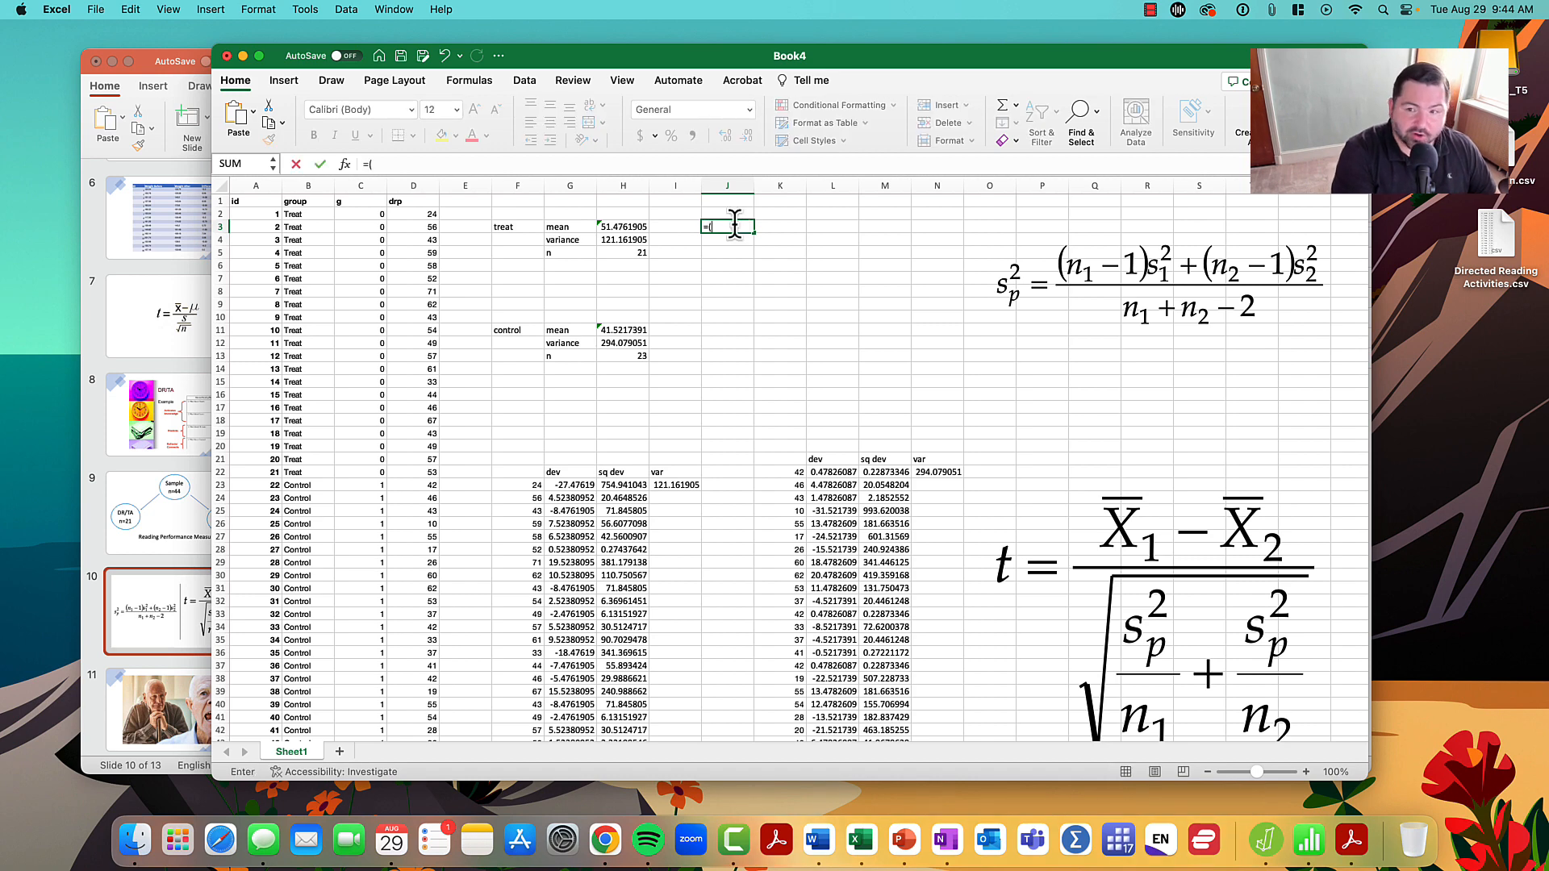
text(()
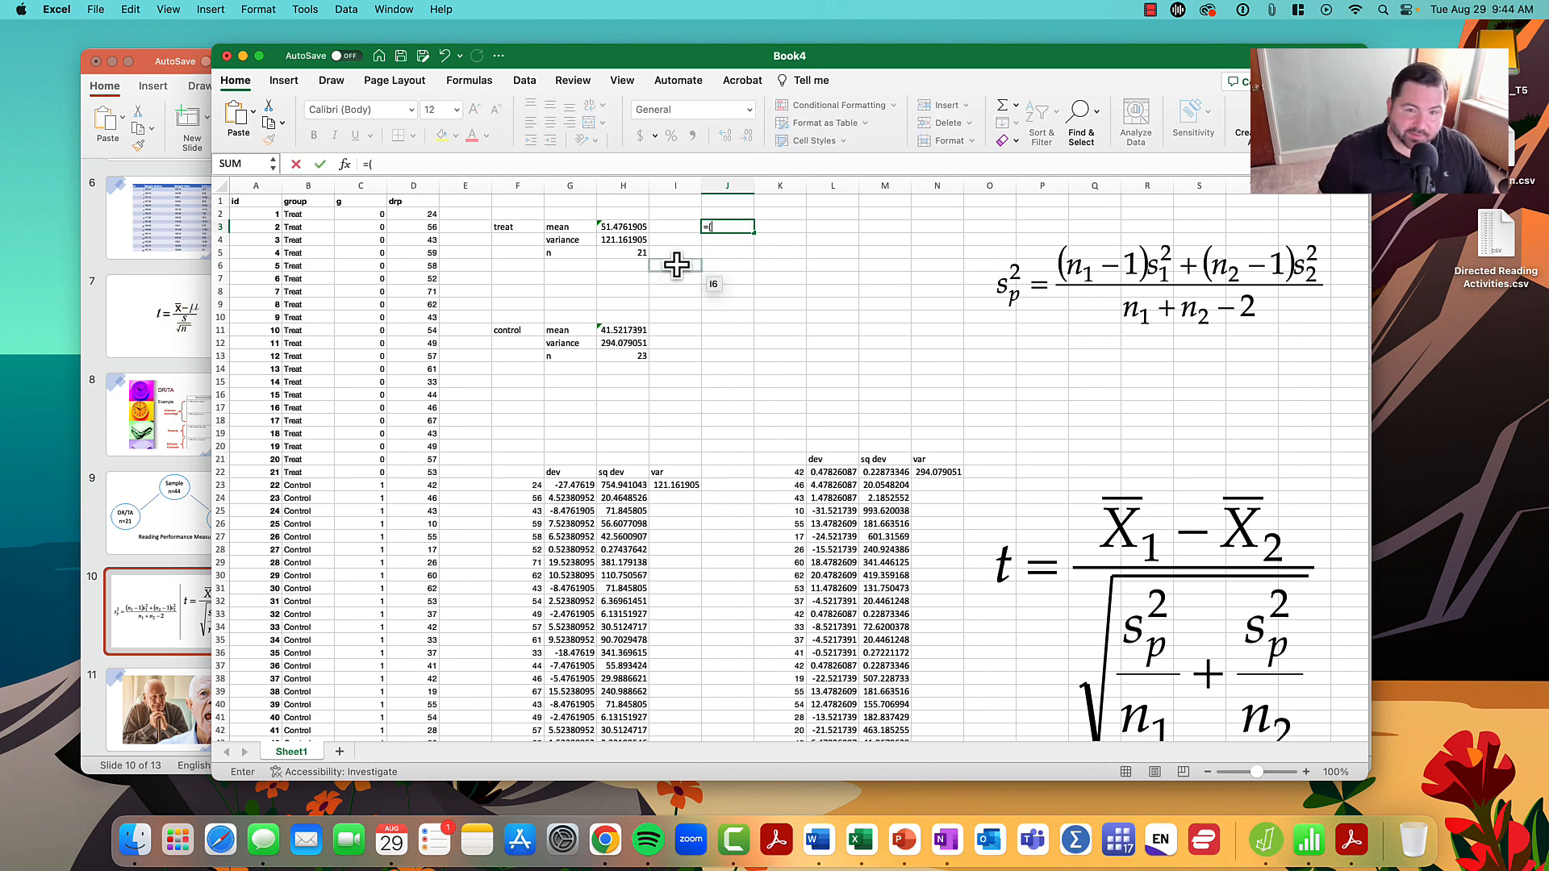
click(622, 252)
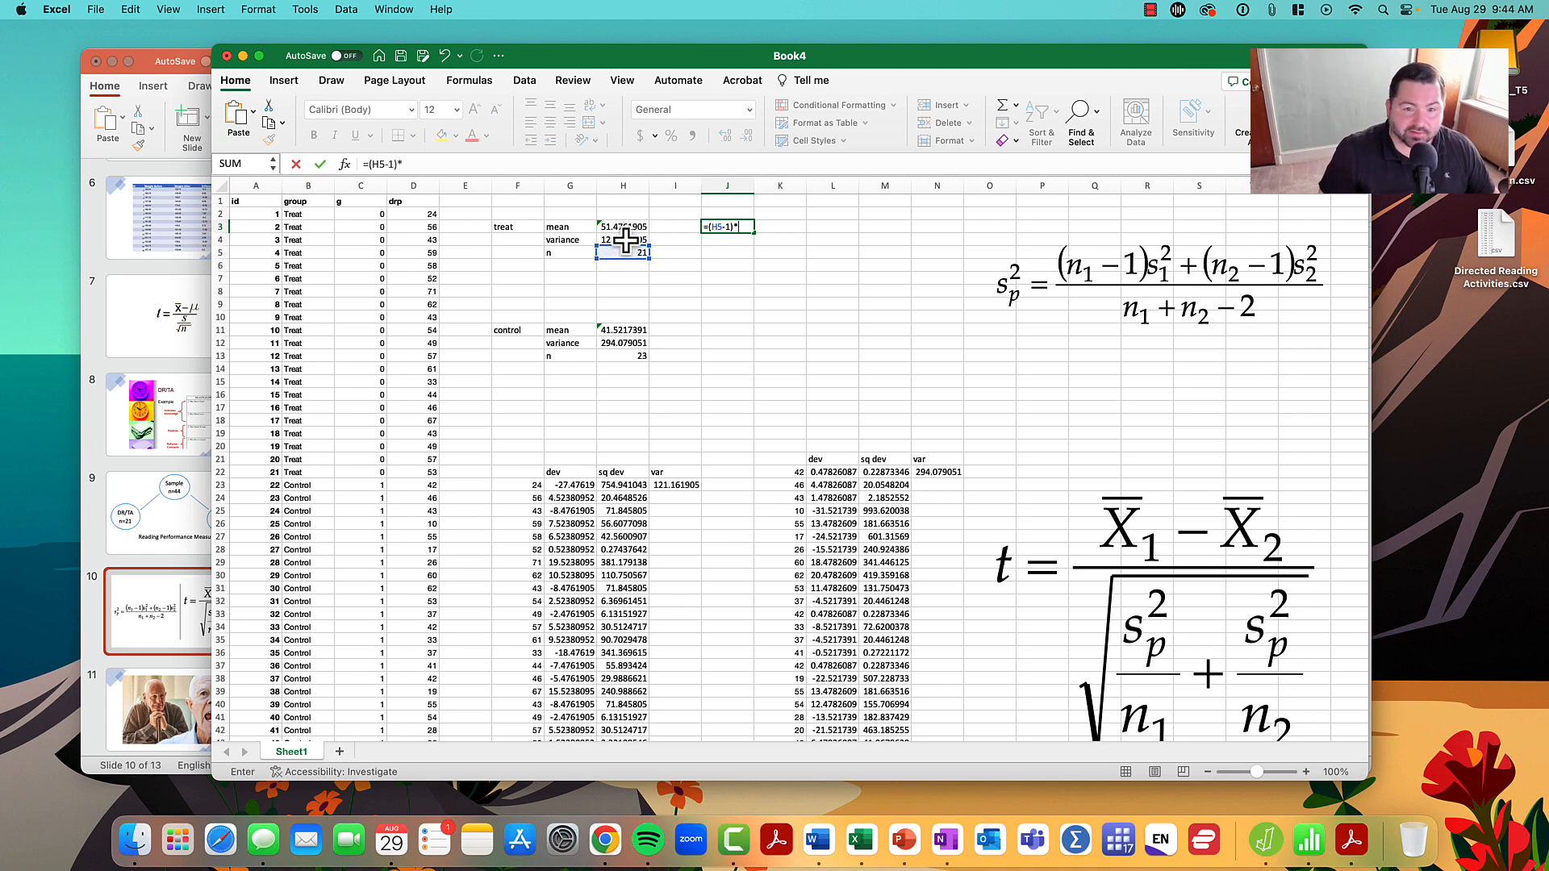
click(626, 240)
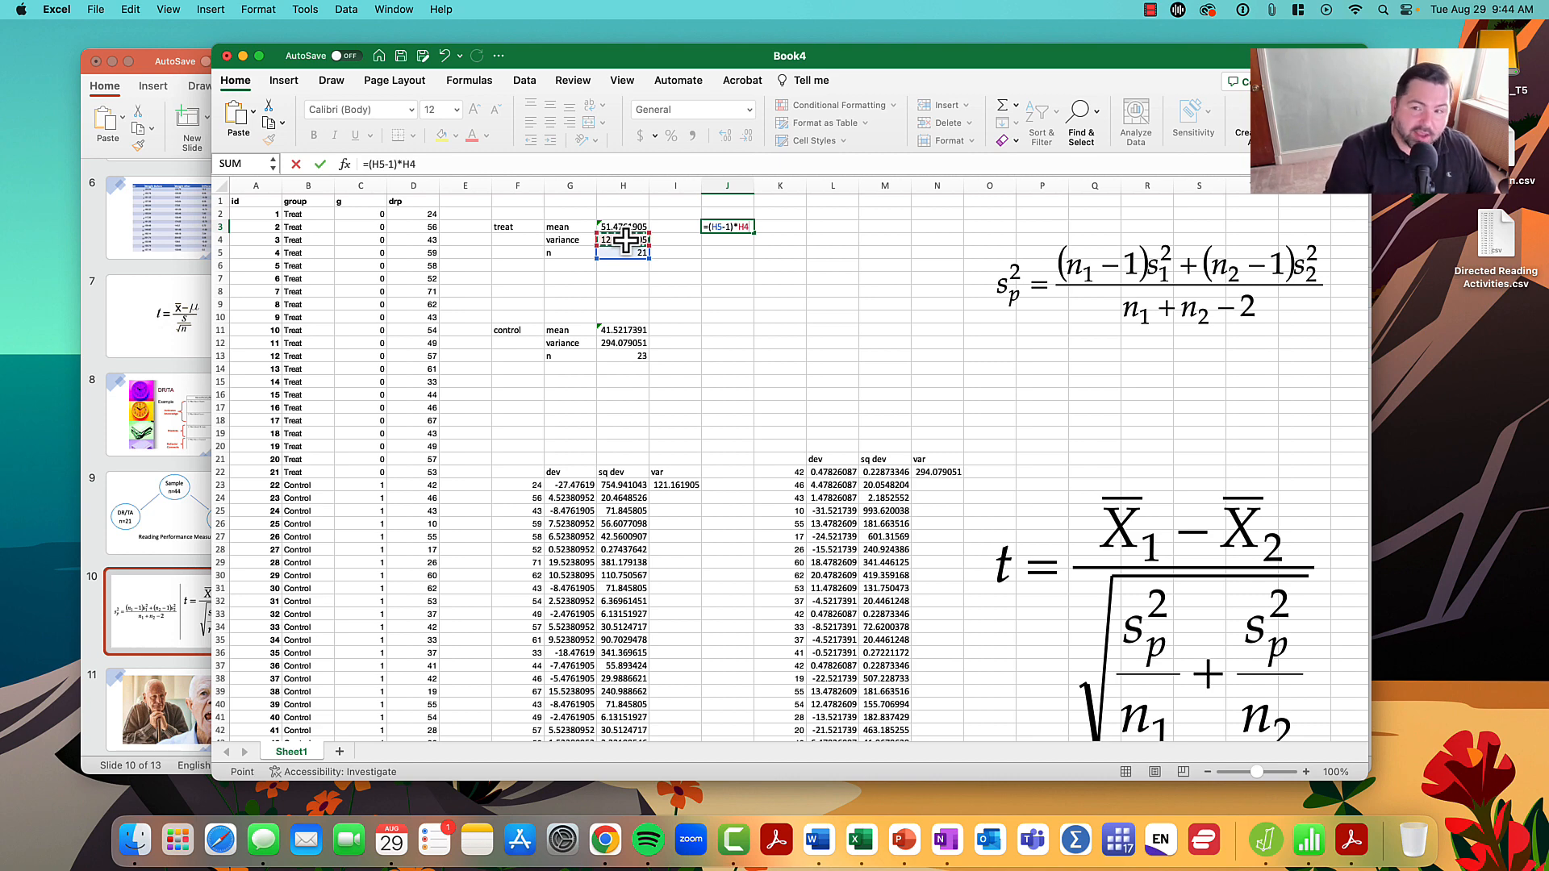
key(Tab)
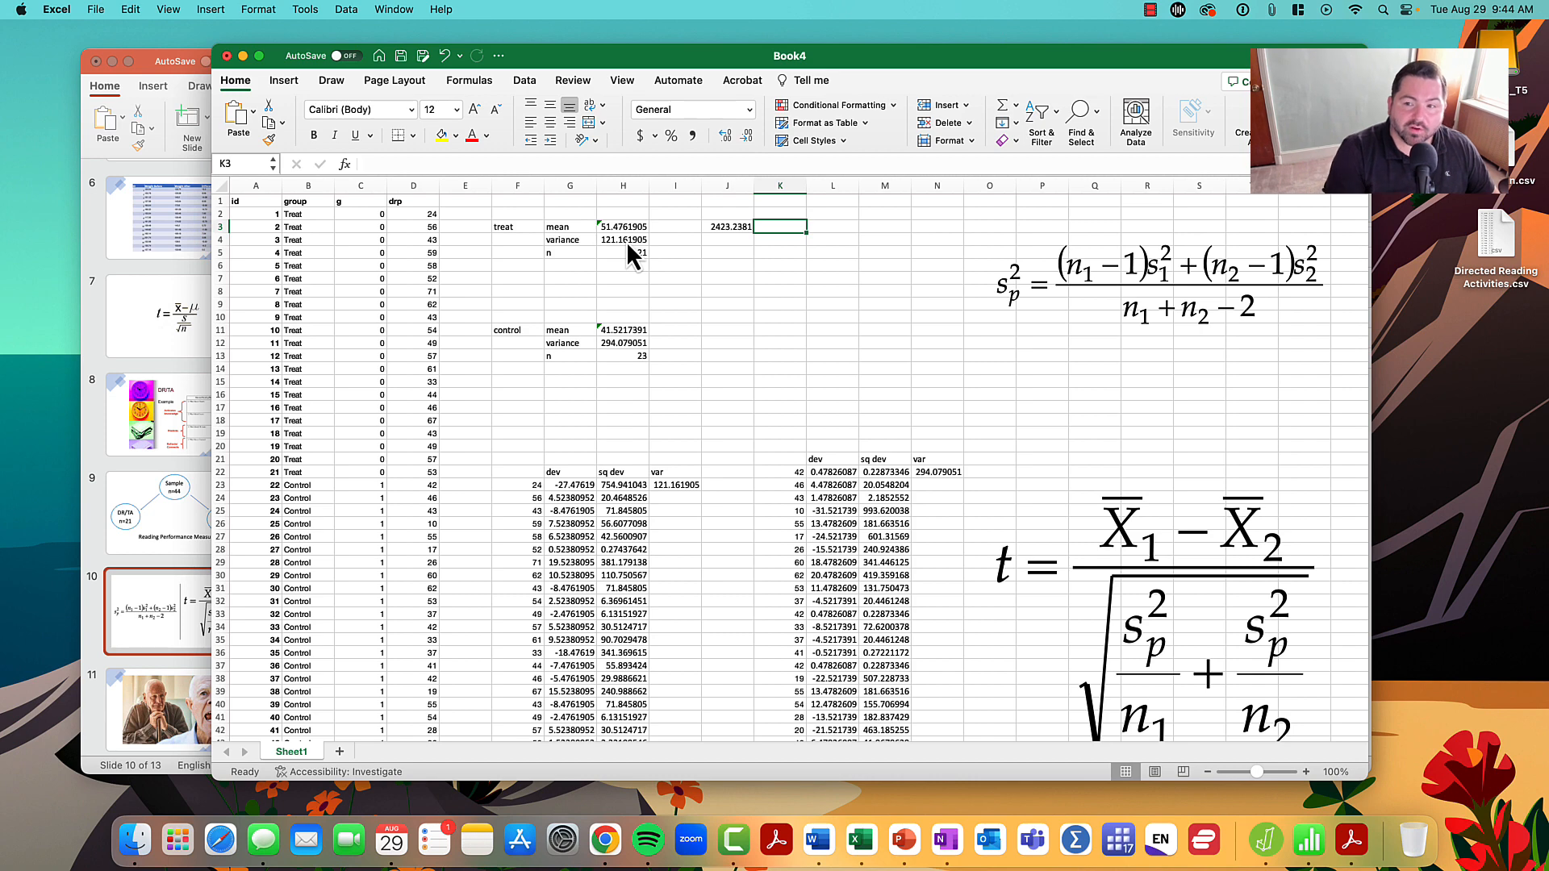
- Calculate the control group's numerator term in K3 with =(23-1)*H12
text(=(23-1)
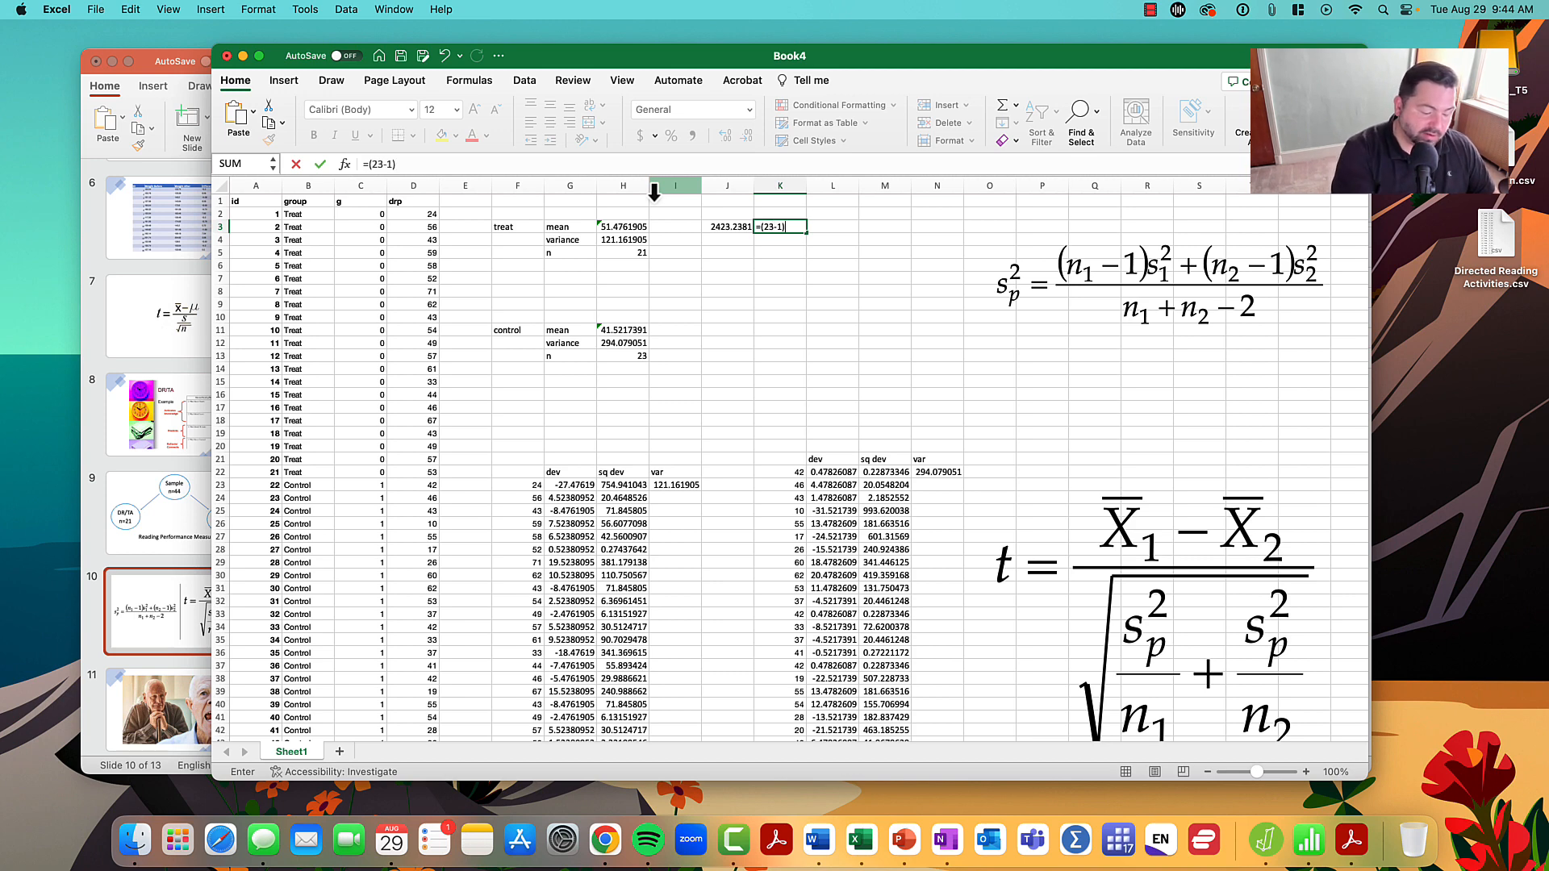
text()*)
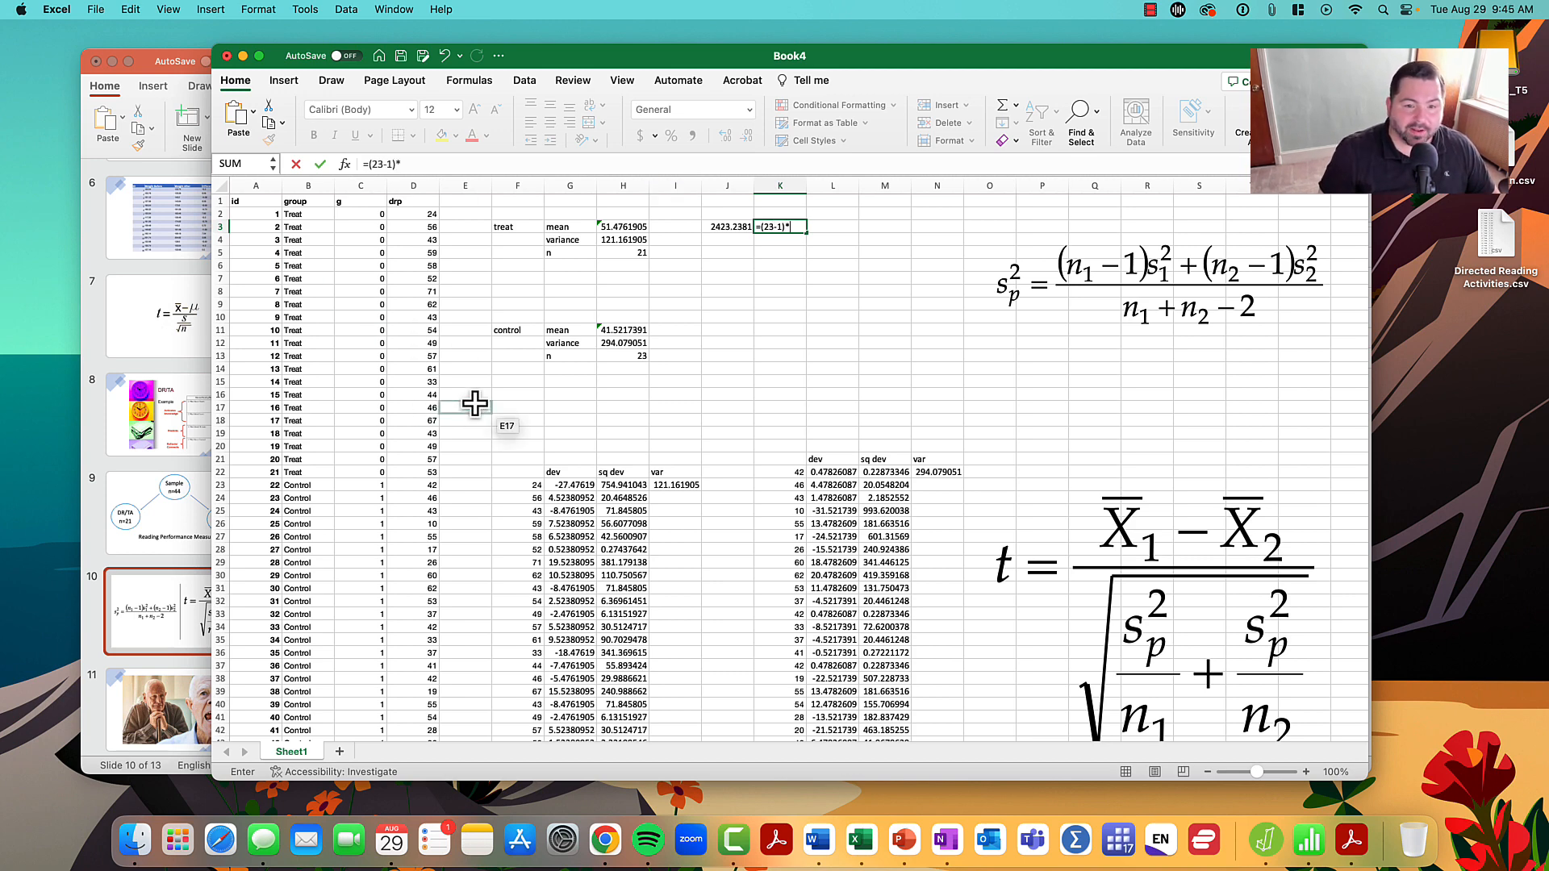
click(608, 343)
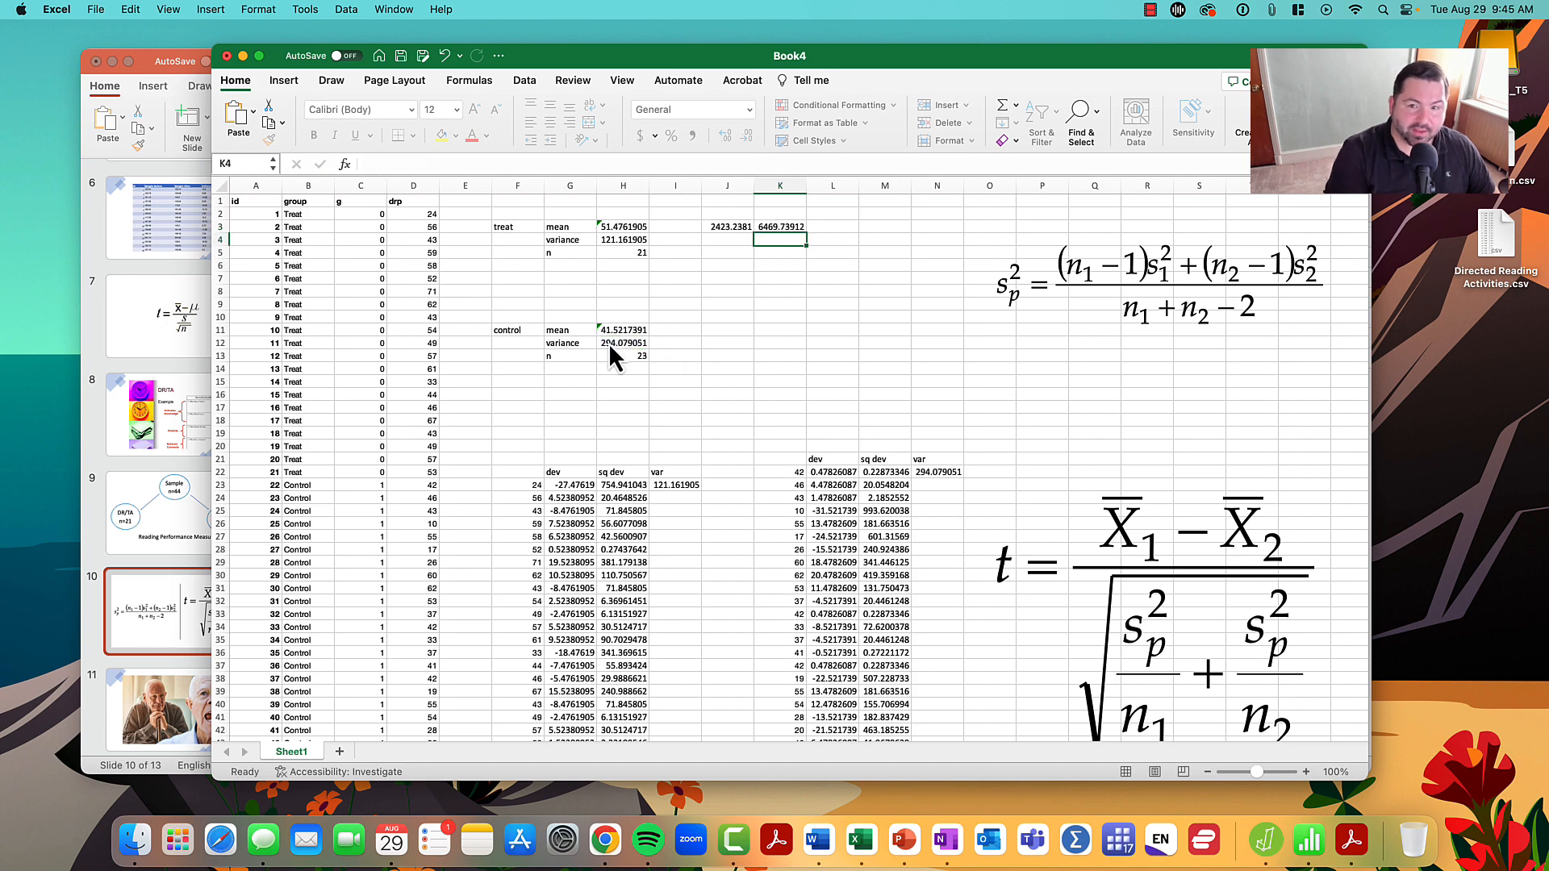
- Add the two numerator terms in L3 with =SUM(J3:K3)
key(Tab)
text(=sum()
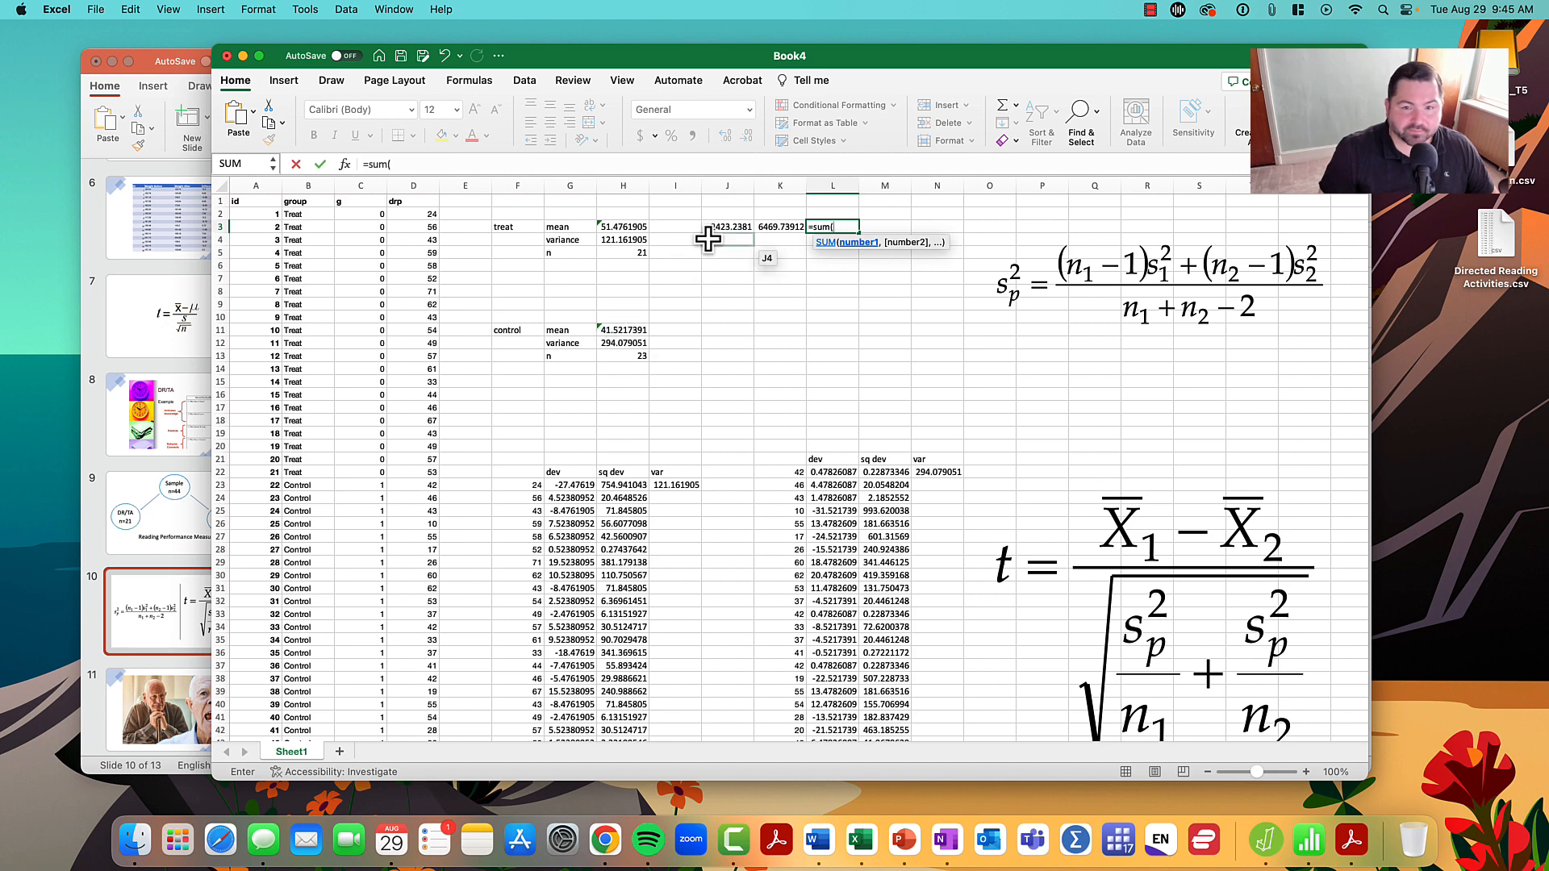
drag(722, 226, 771, 225)
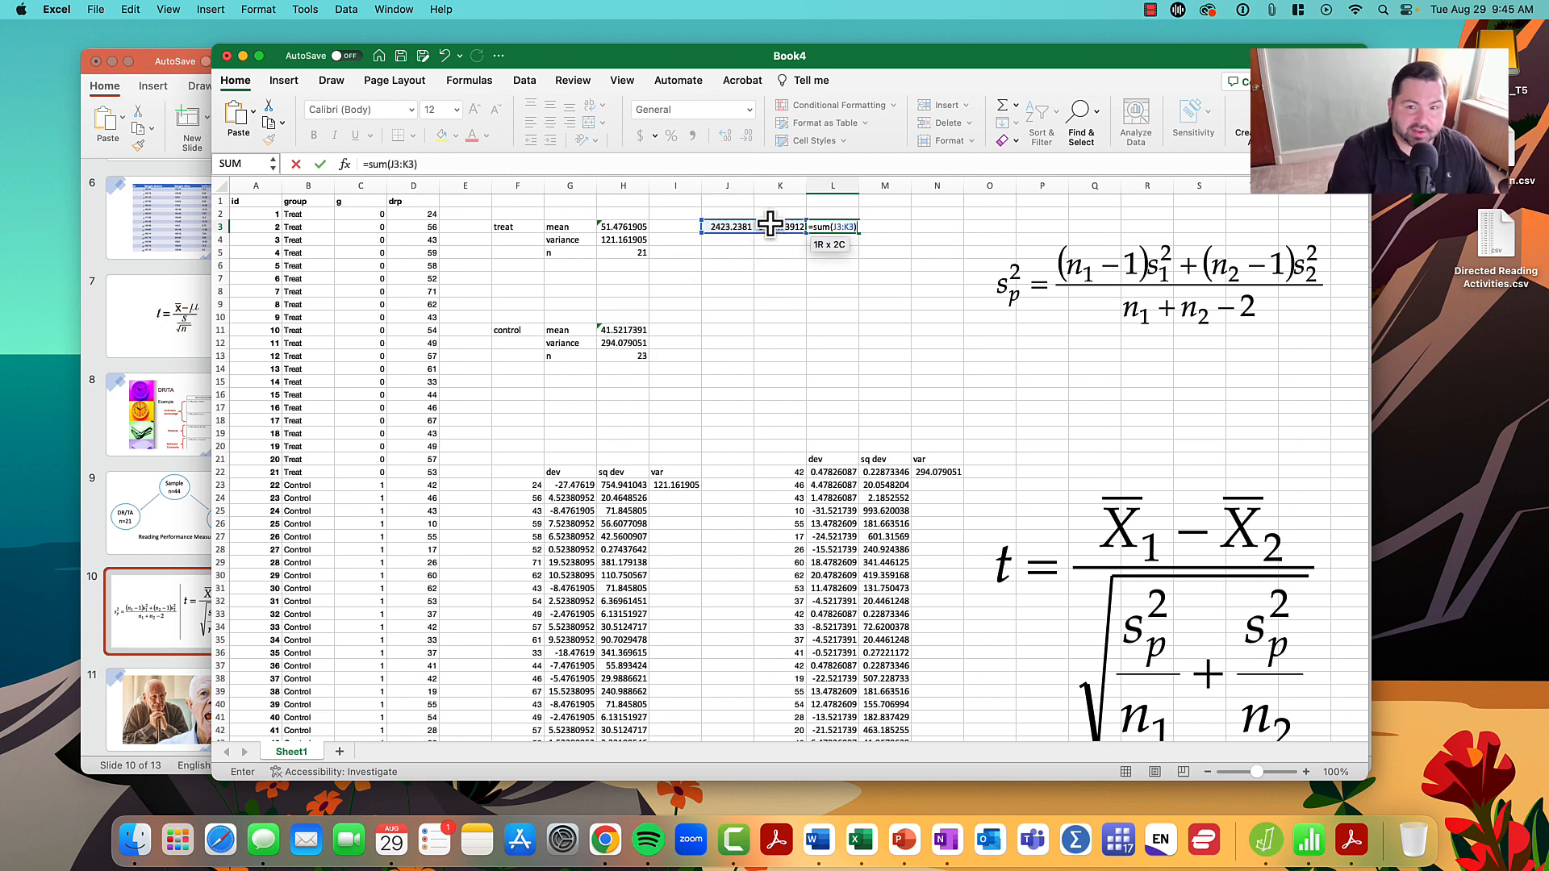
key(Return)
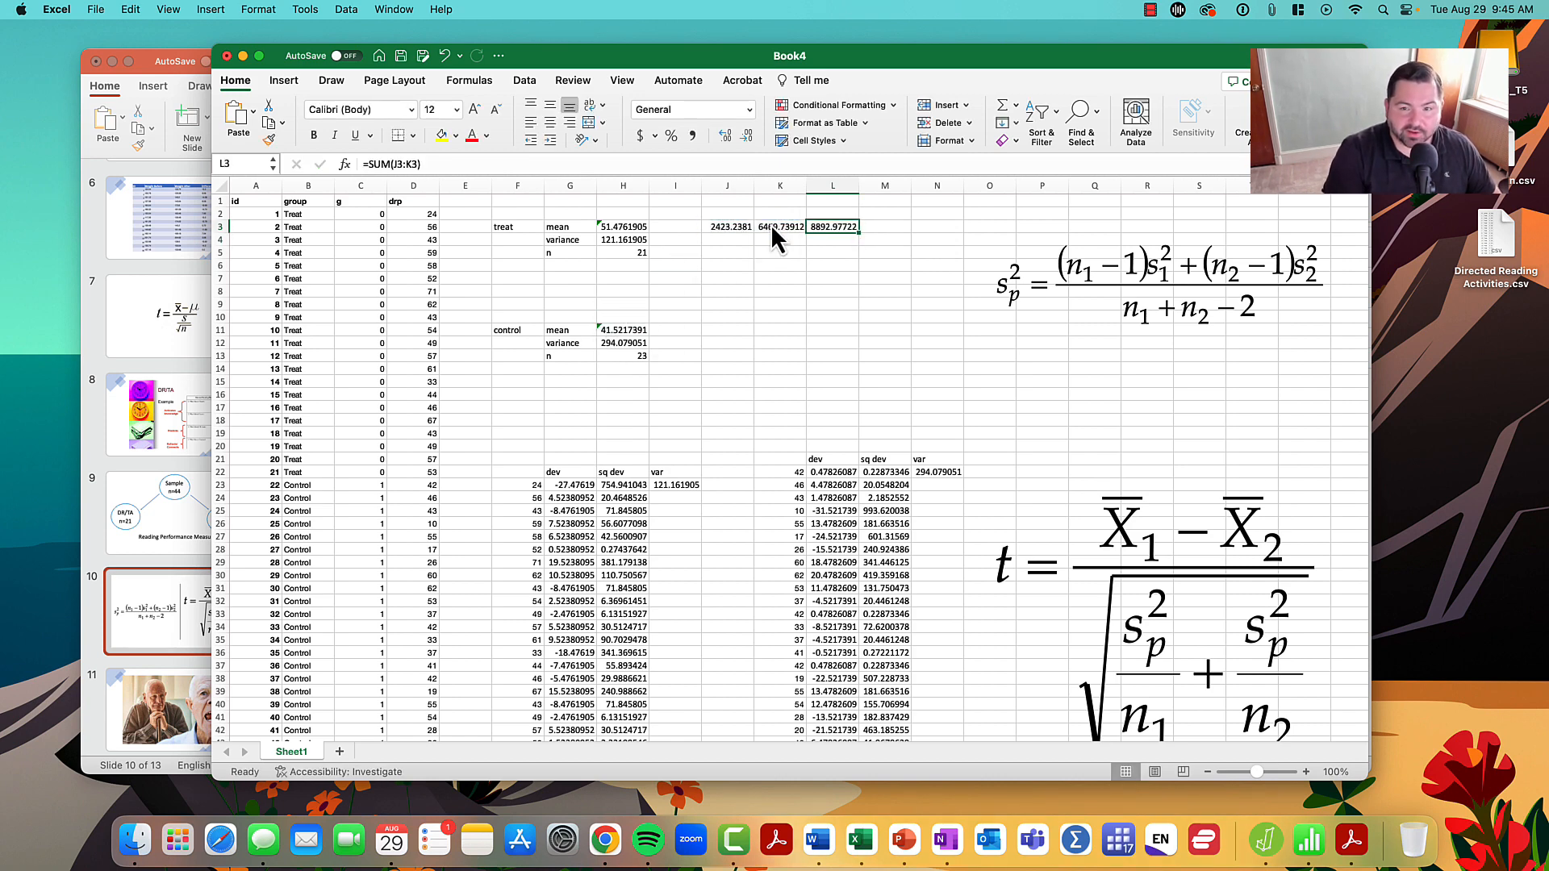
- Label the pooled variance parts by entering "numerator" in M3 and "denominator" in M4
key(Right)
text(numerator)
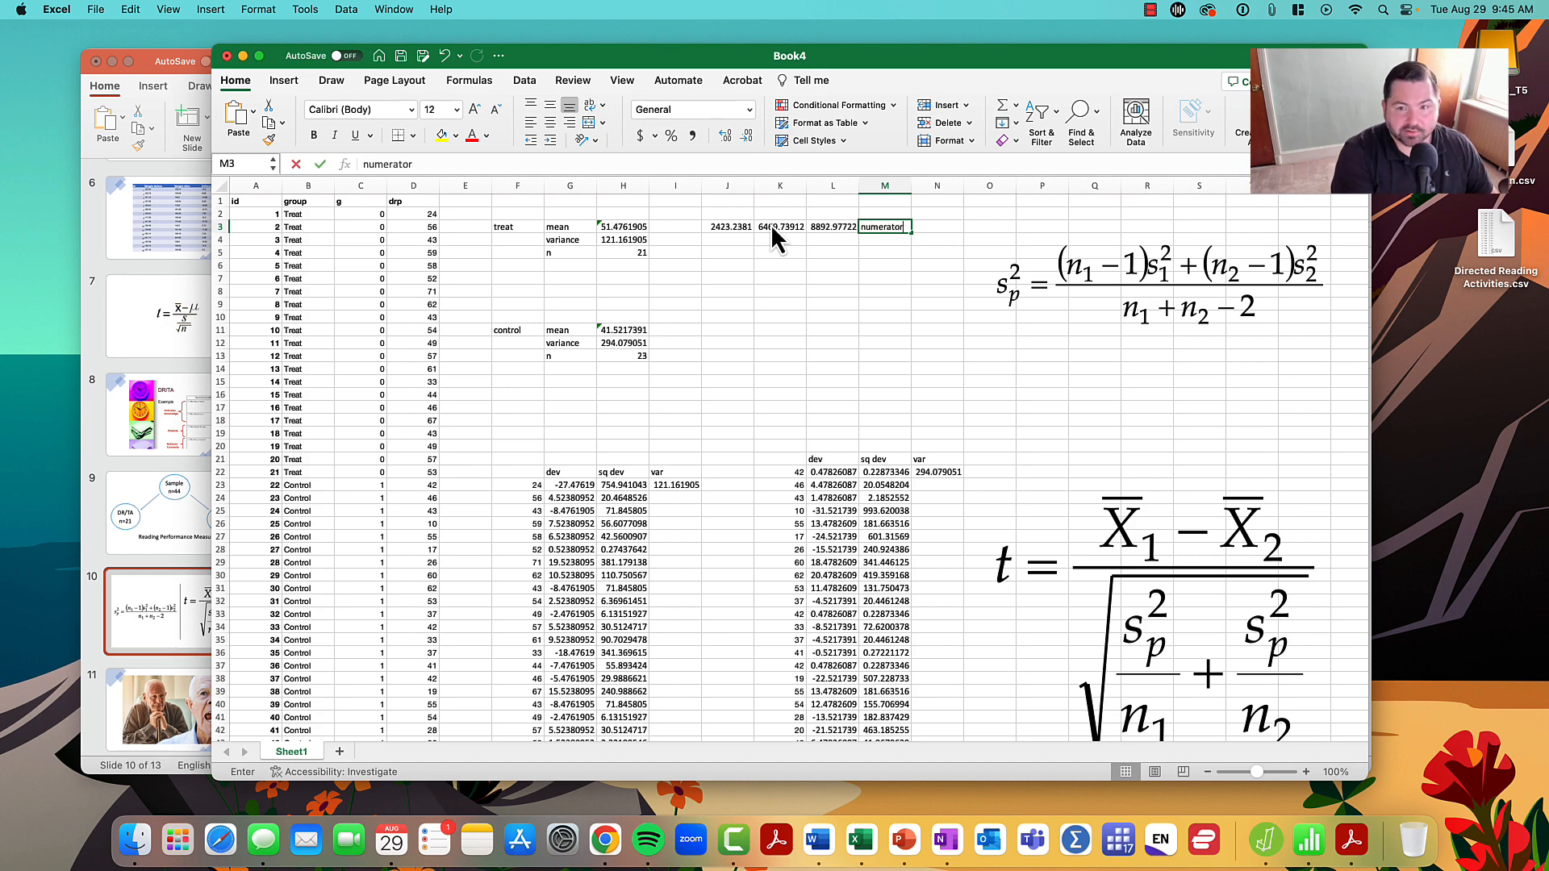
key(Return)
key(Left)
key(Left)
key(Left)
key(Right)
key(Right)
key(Right)
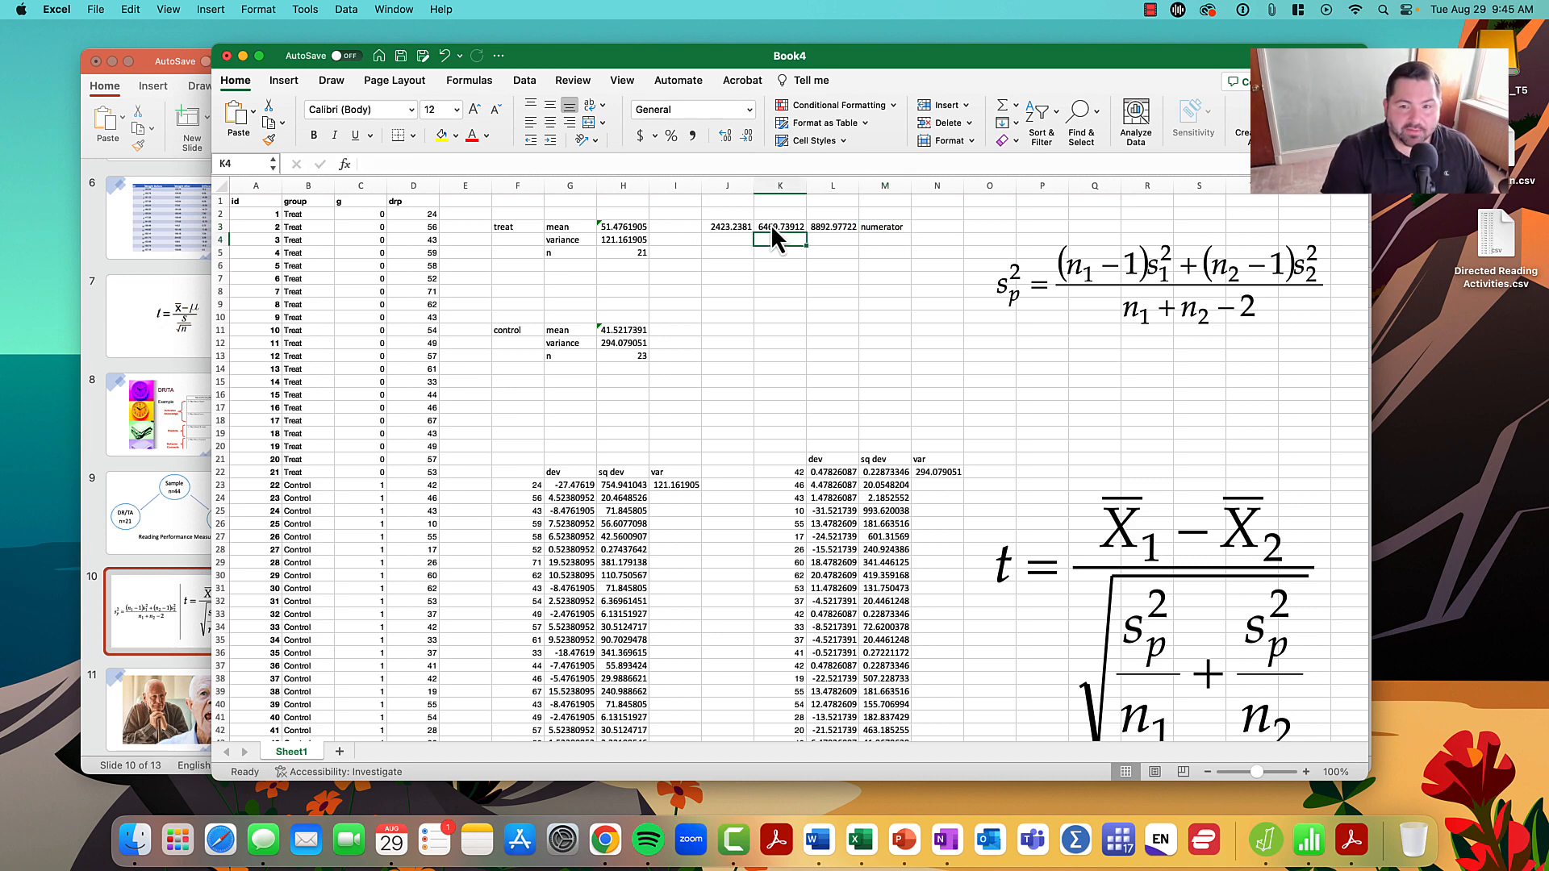
text(denominator)
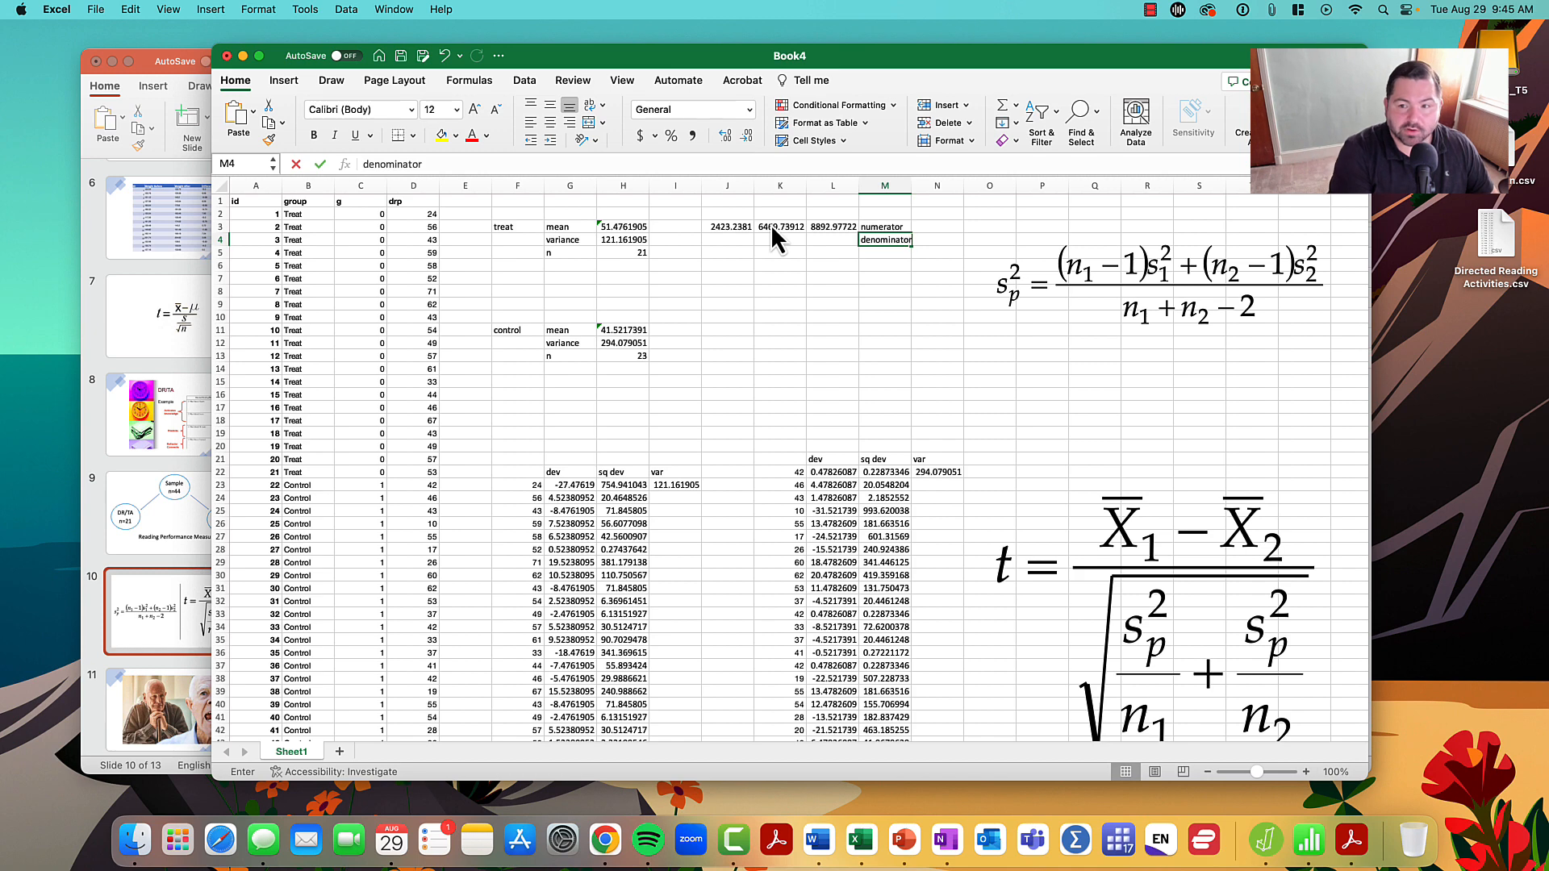
key(Return)
- Calculate the pooled variance denominator in L4 from both sample sizes with =H5+H13-2
key(Up)
key(Left)
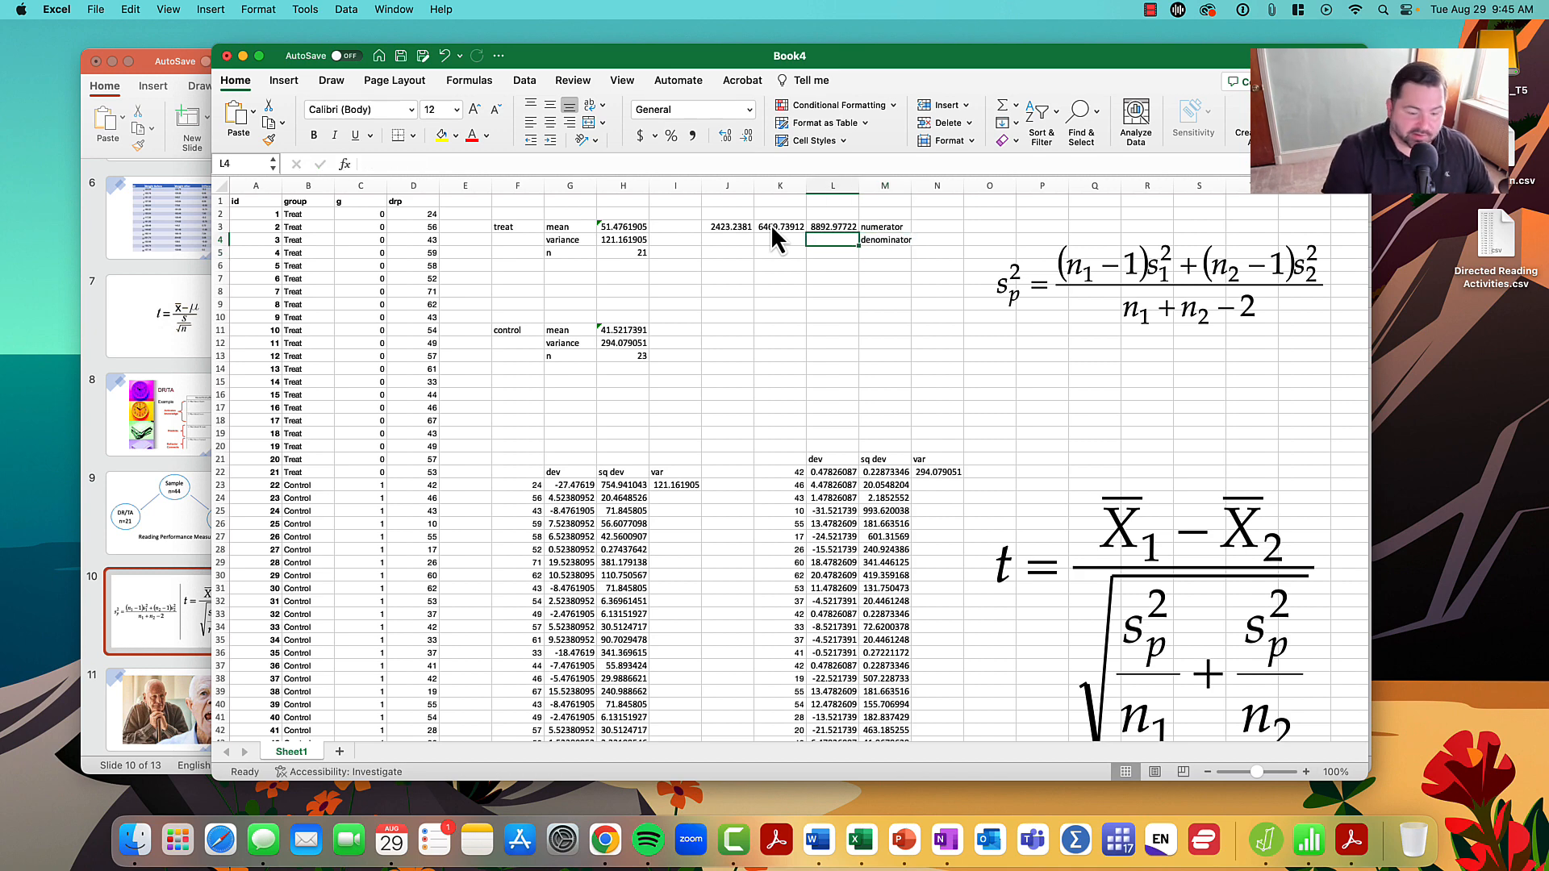
text(=)
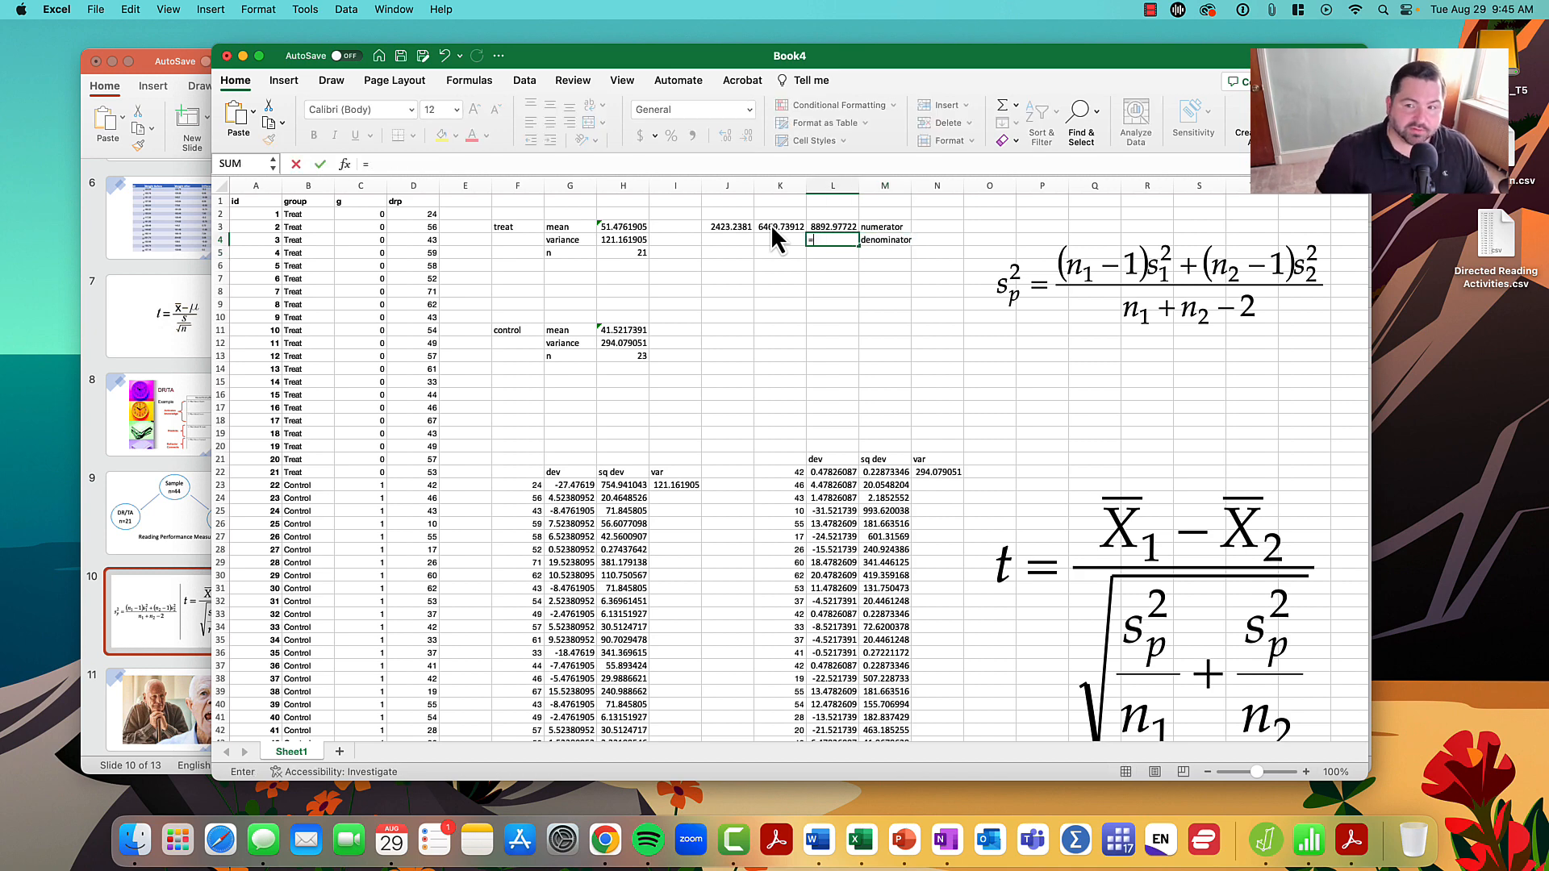
click(622, 253)
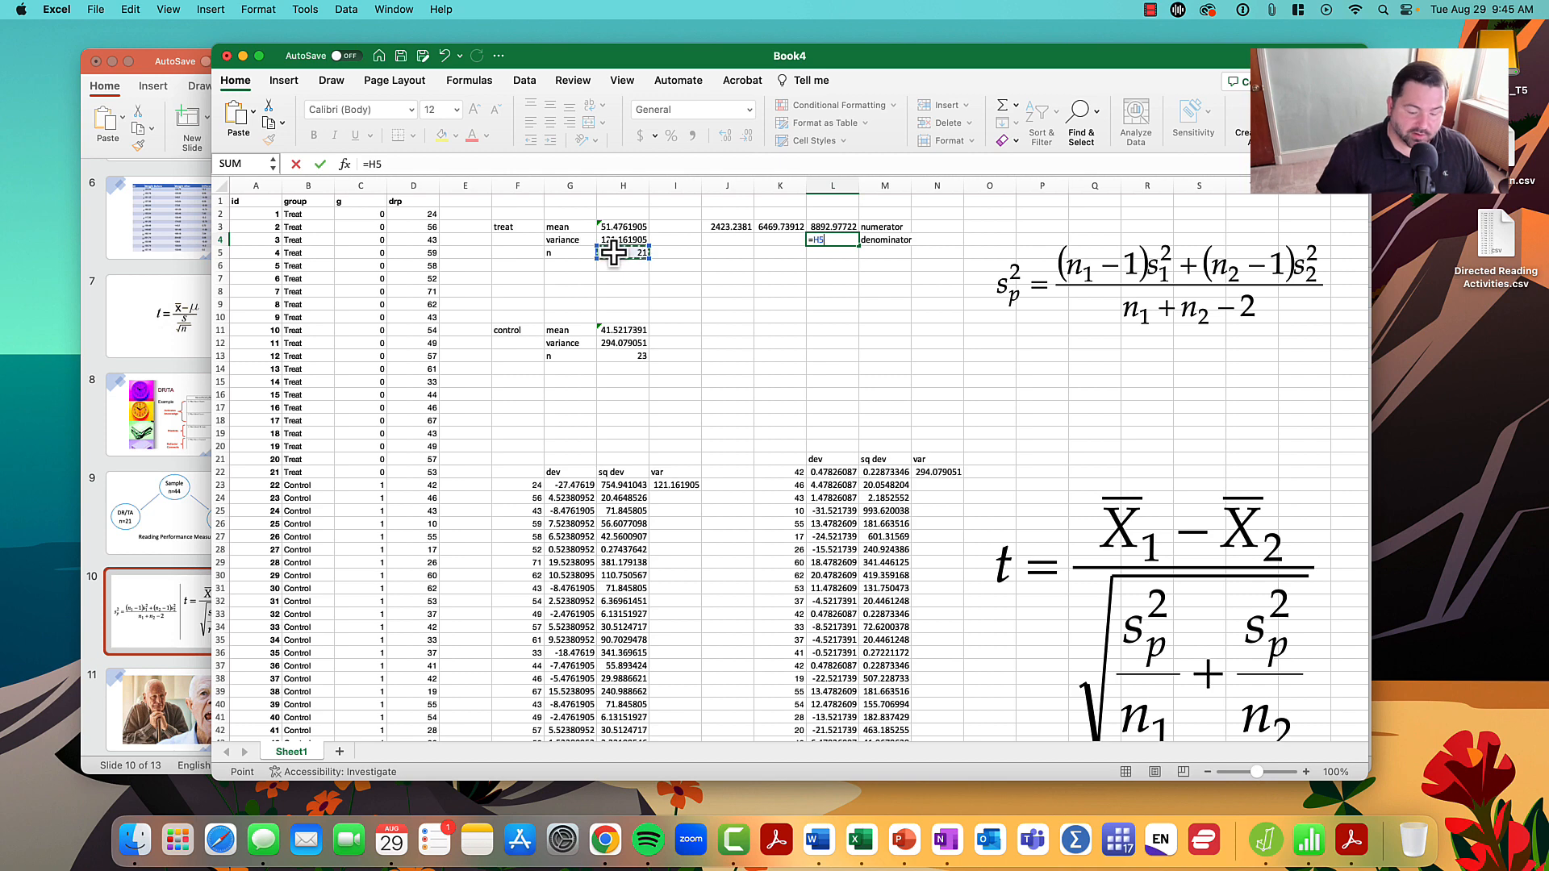
text(+)
click(626, 357)
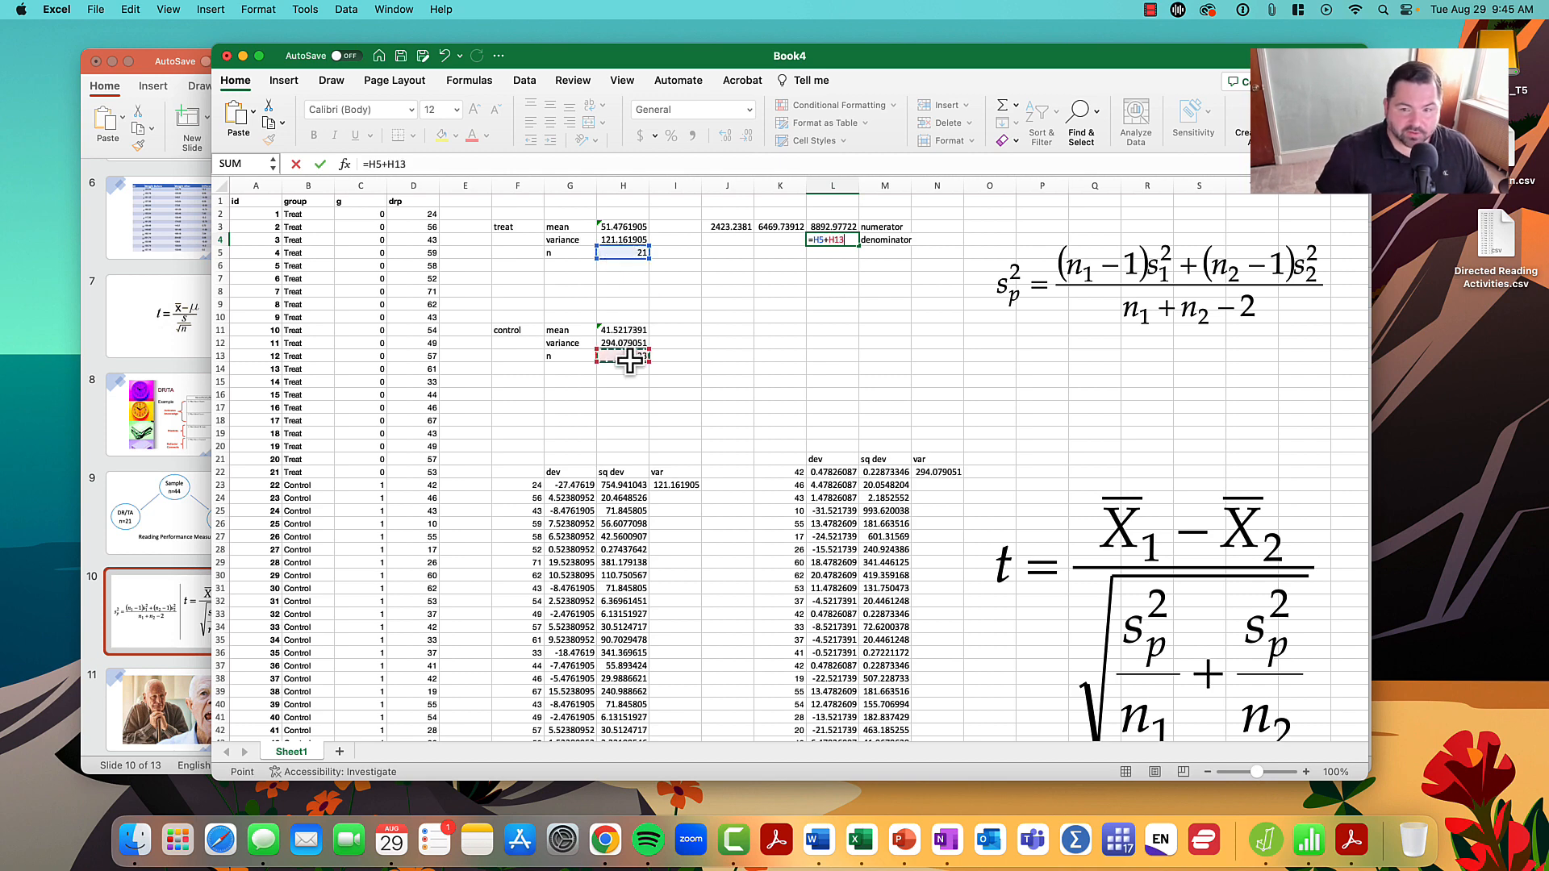
text(-2)
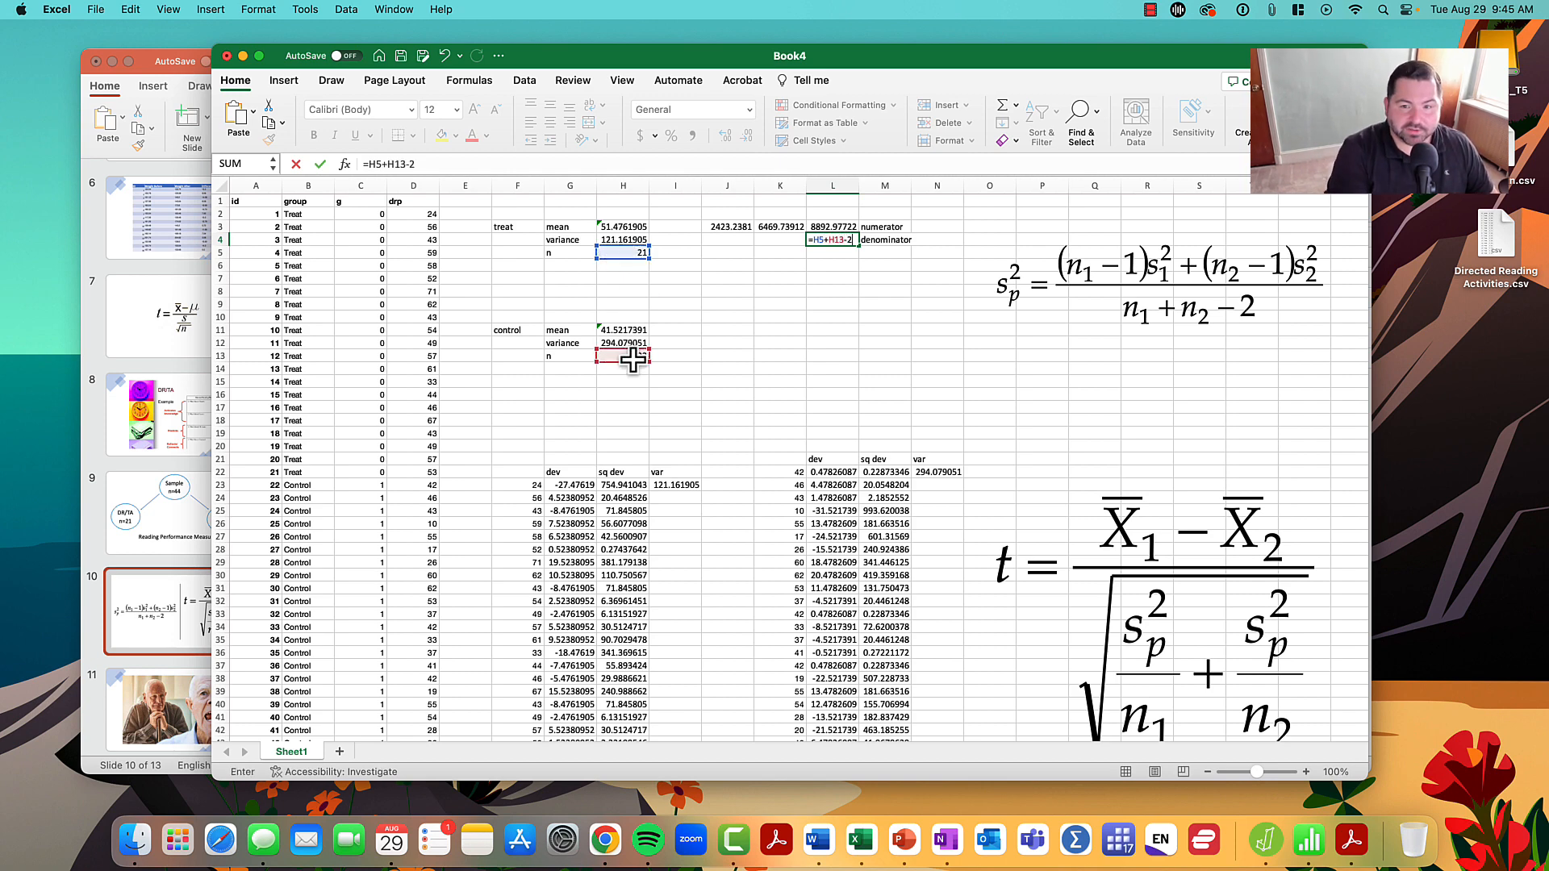
key(Return)
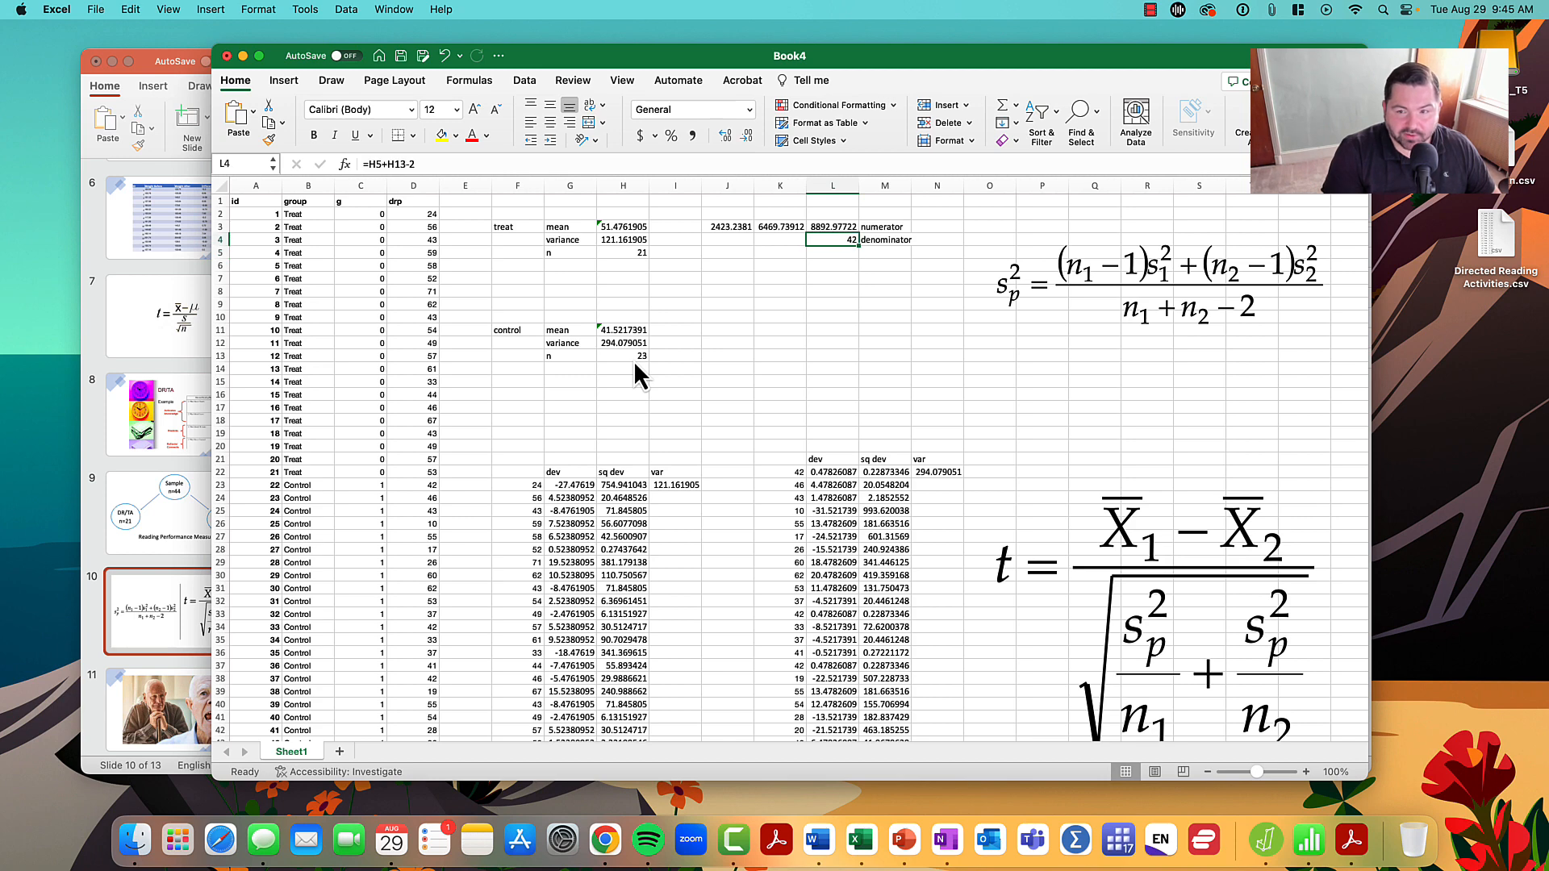
- Calculate the pooled variance in L6 by dividing the numerator in L3 by the denominator in L4
key(Return)
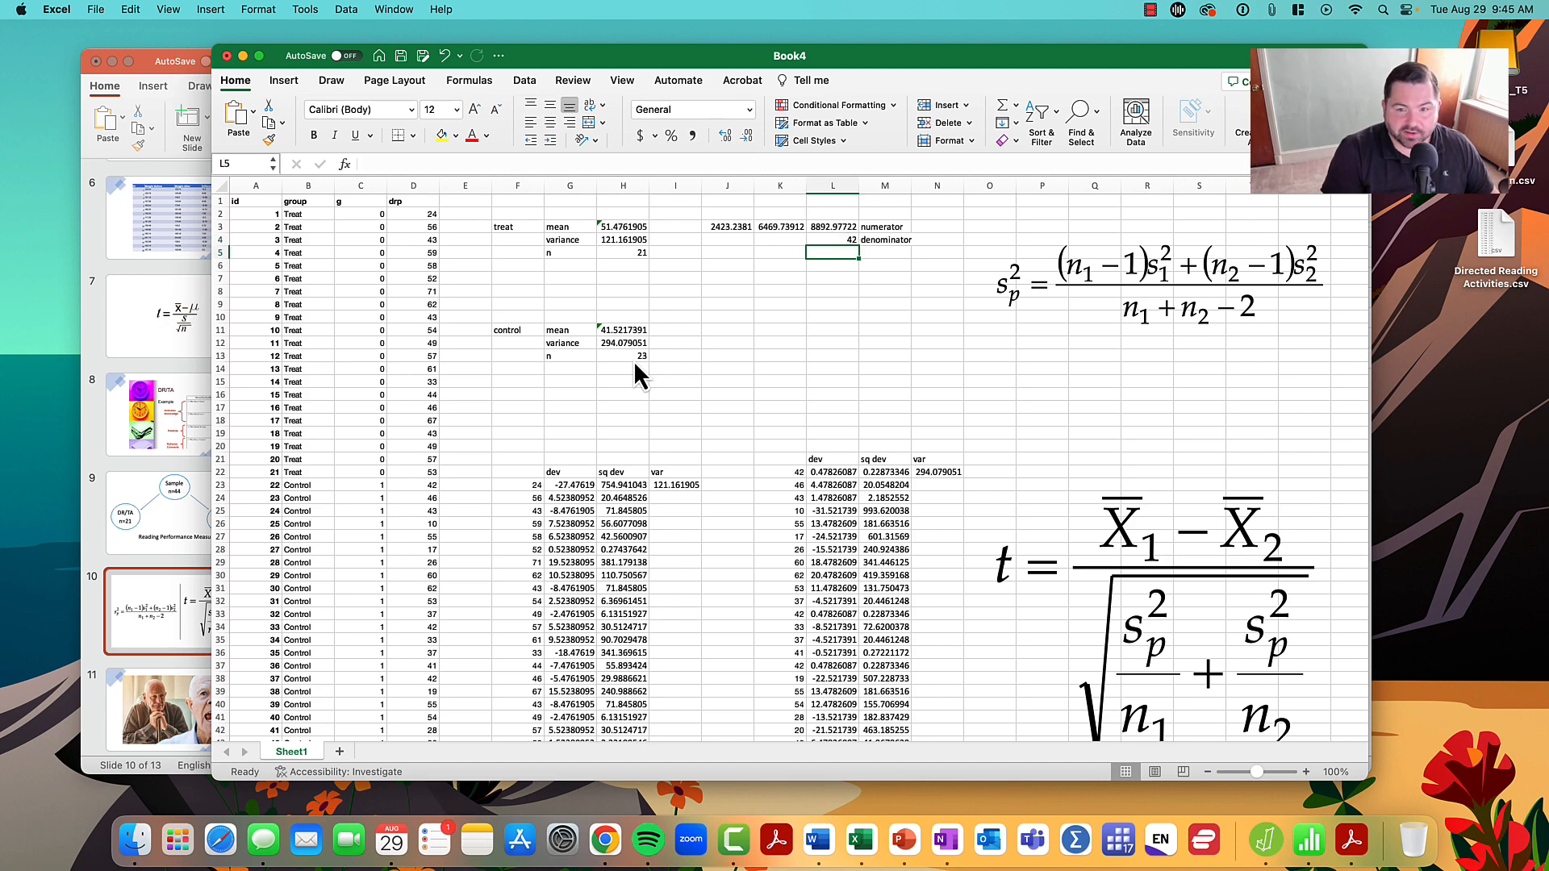
key(Return)
text(=)
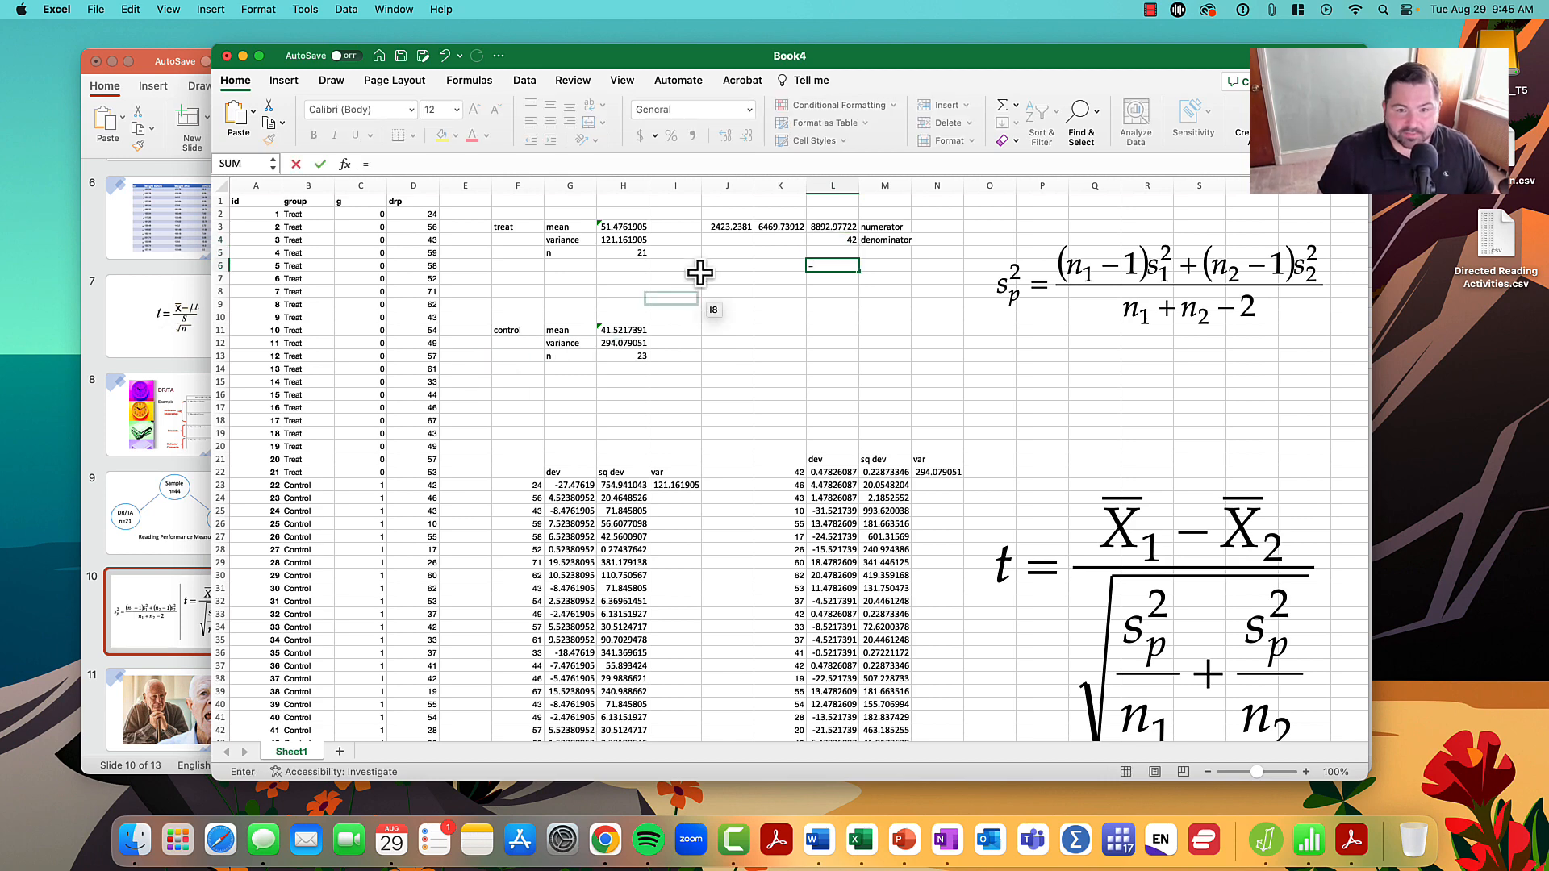
click(832, 226)
text(/)
click(832, 239)
key(Return)
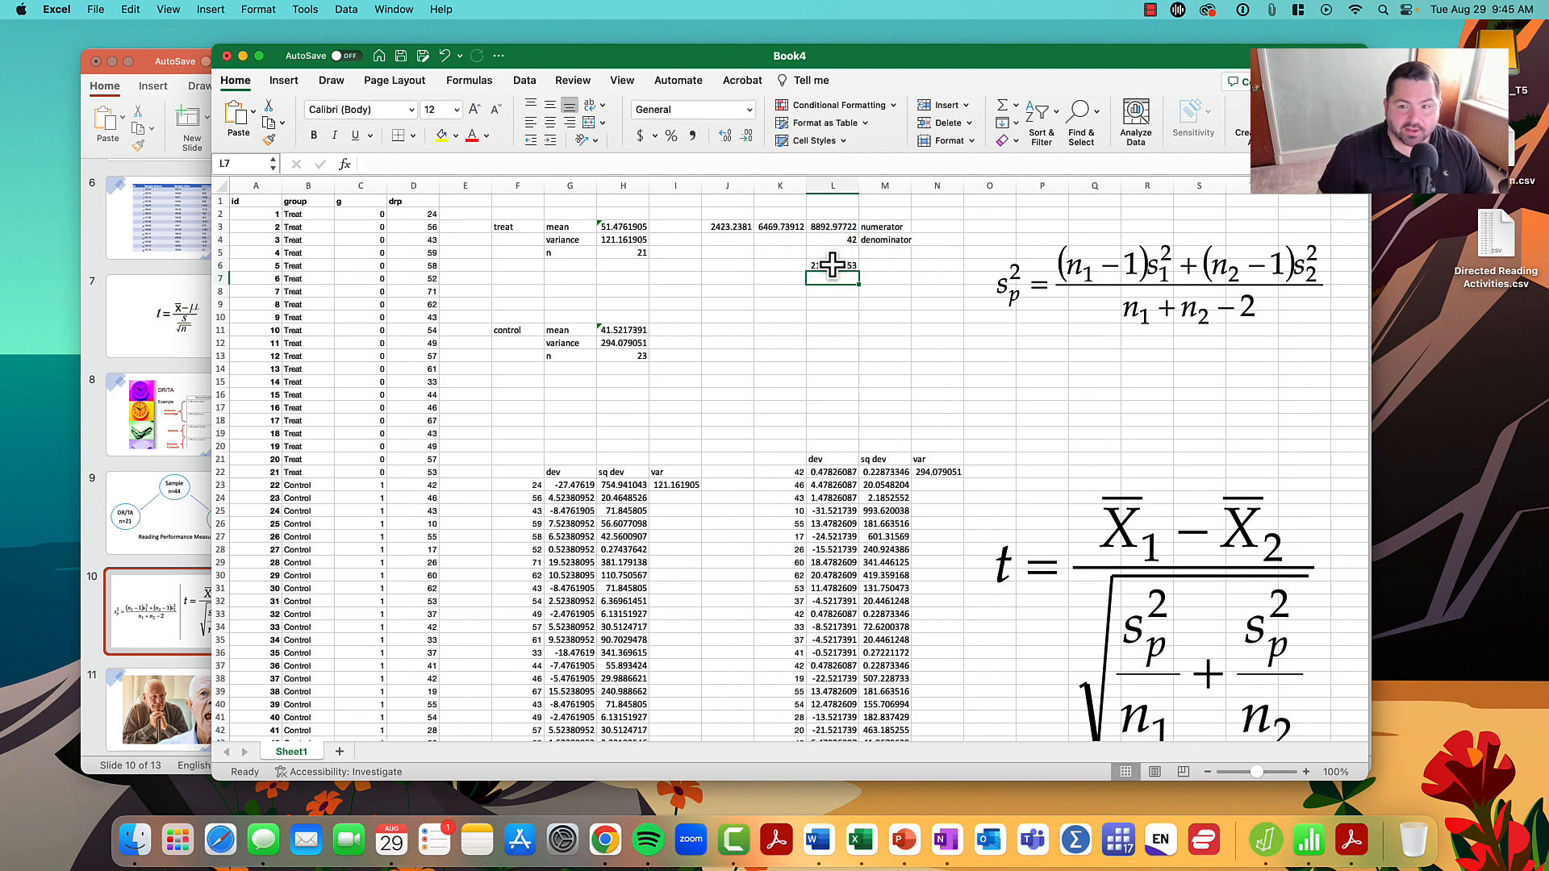
- Move the pooled variance formula picture next to the result in L6 and the t formula picture to around columns T to Y, clearing space between them
drag(1128, 274, 984, 281)
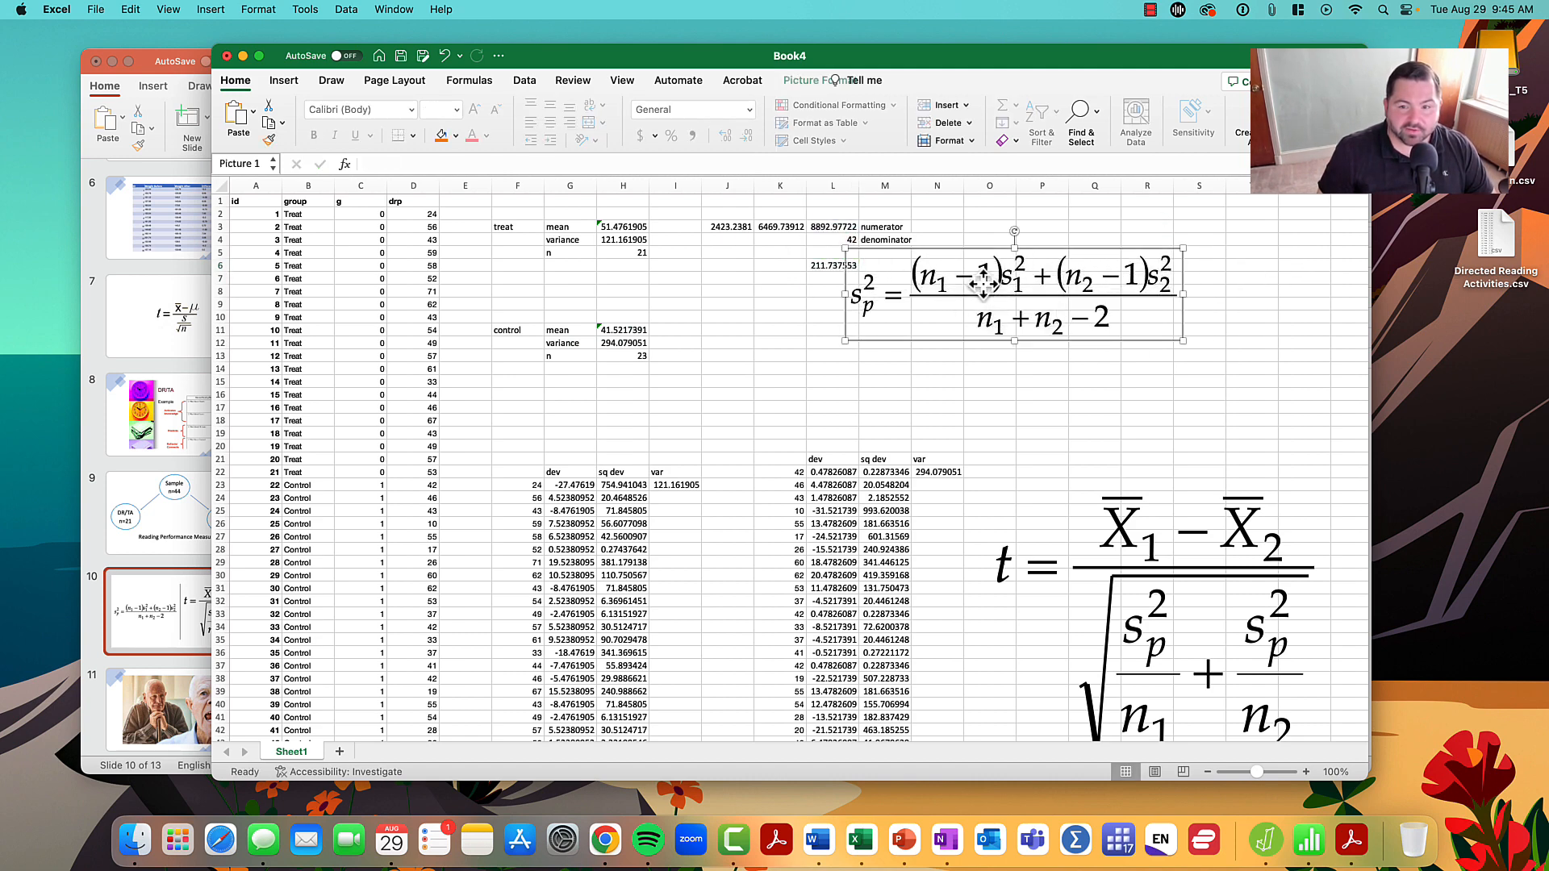
click(780, 291)
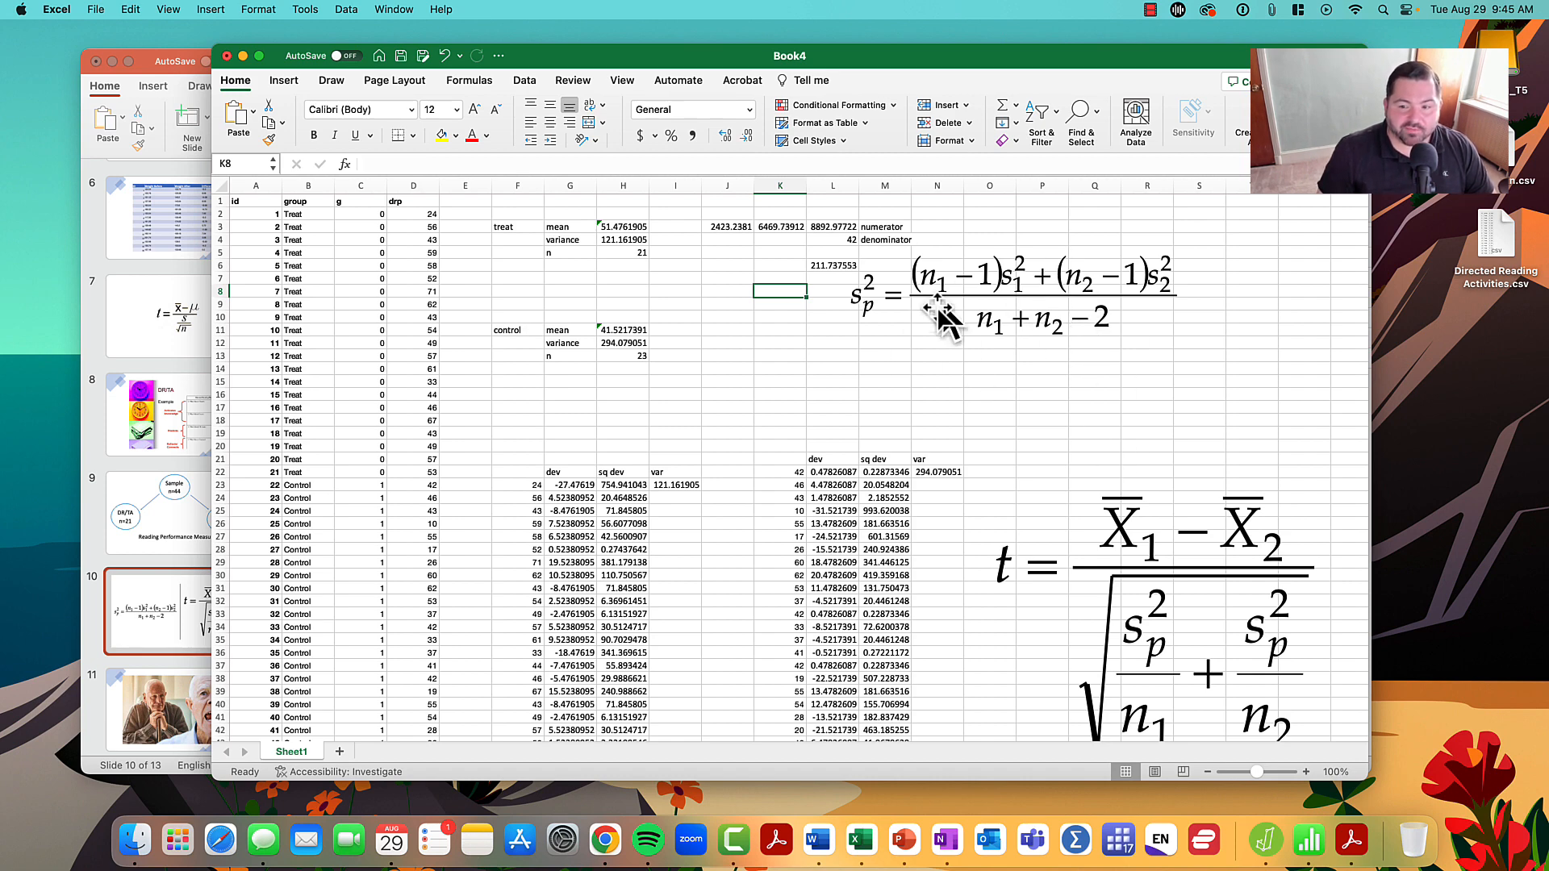
scroll(847, 415, right, 5)
scroll(847, 417, right, 2)
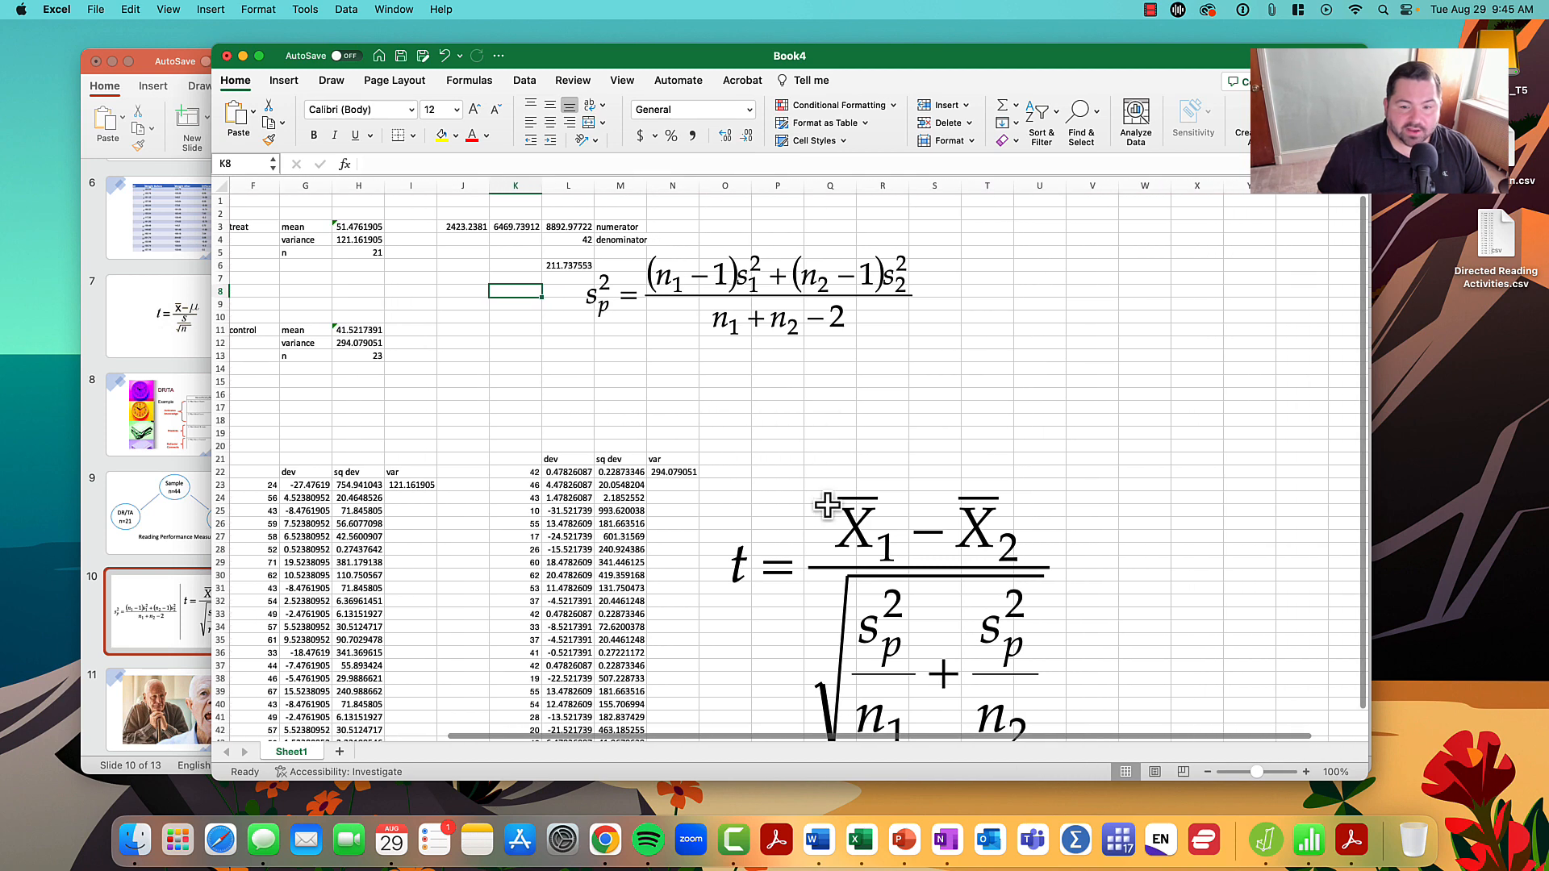
drag(823, 508, 1096, 406)
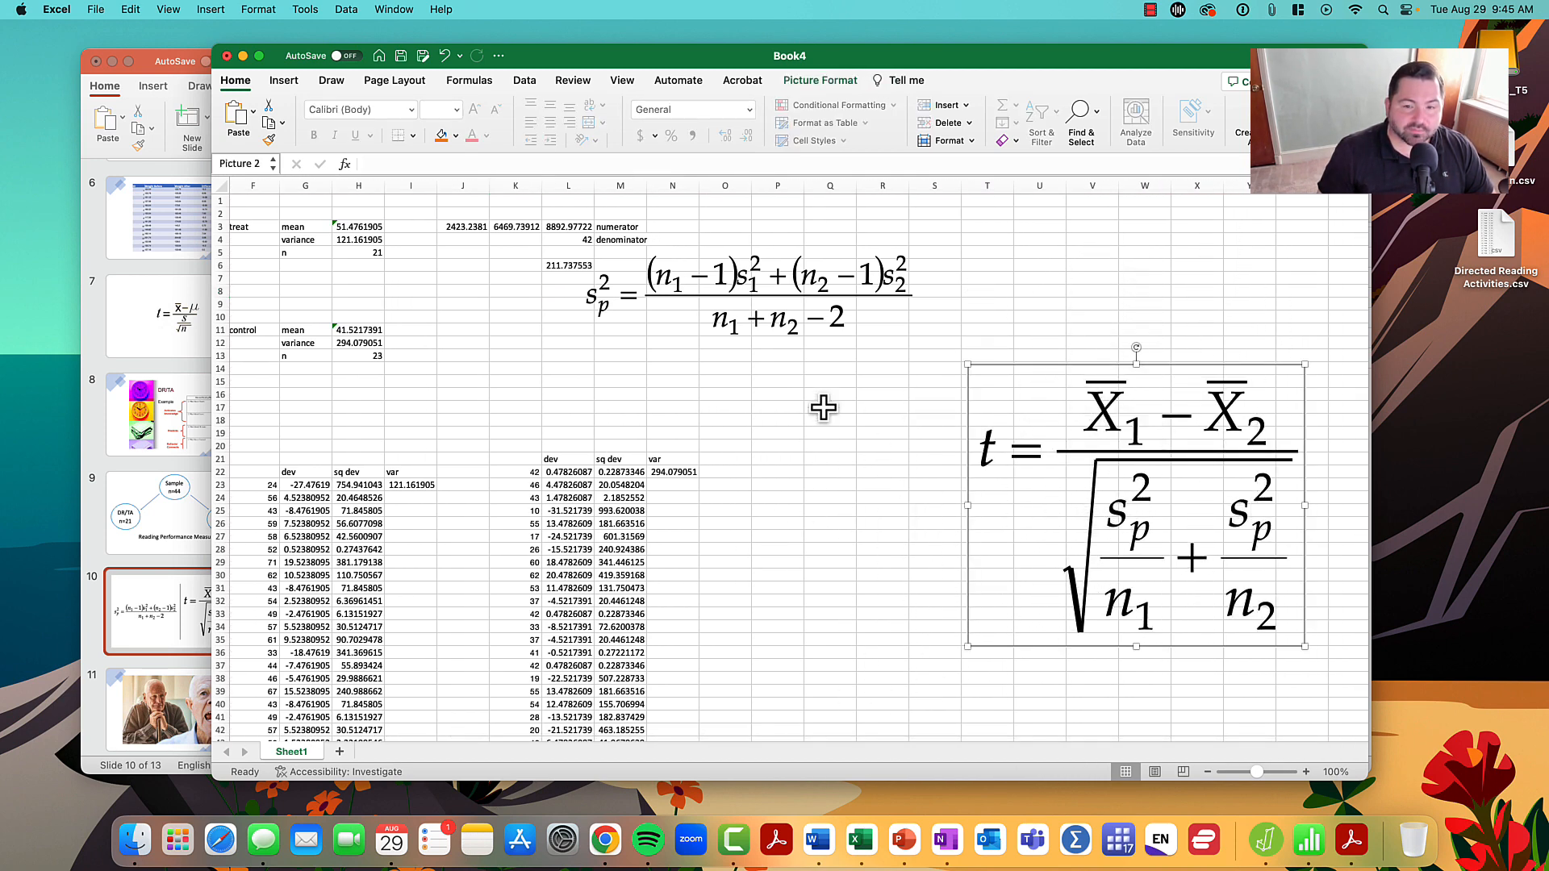
click(772, 395)
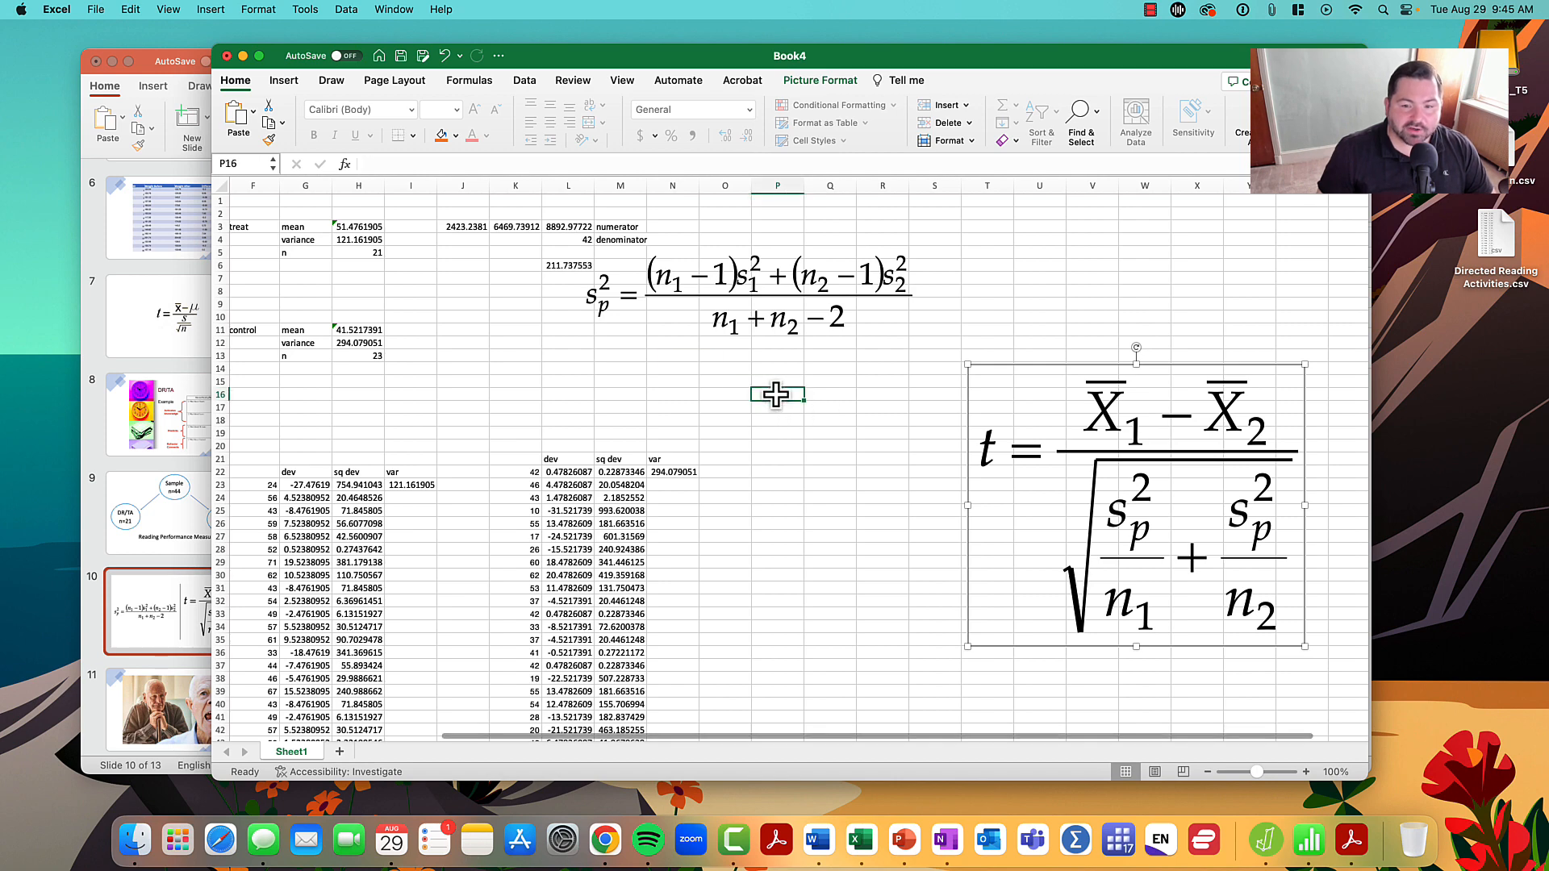